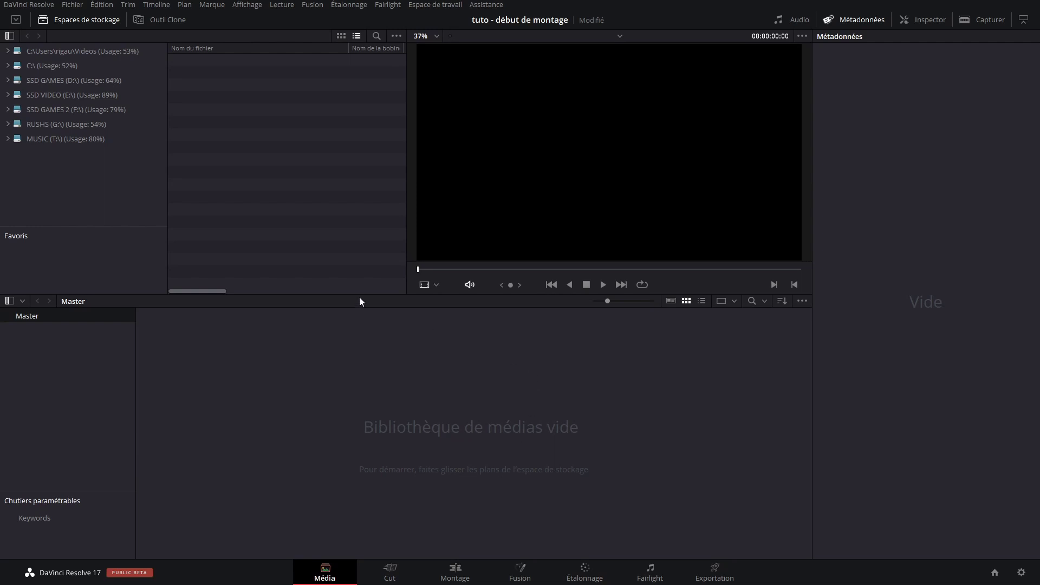
Step: Browse the RUSHS (G:) drive through Projets 2020 and the client's project folder to RUSHS DAY 01
left_click(64, 124)
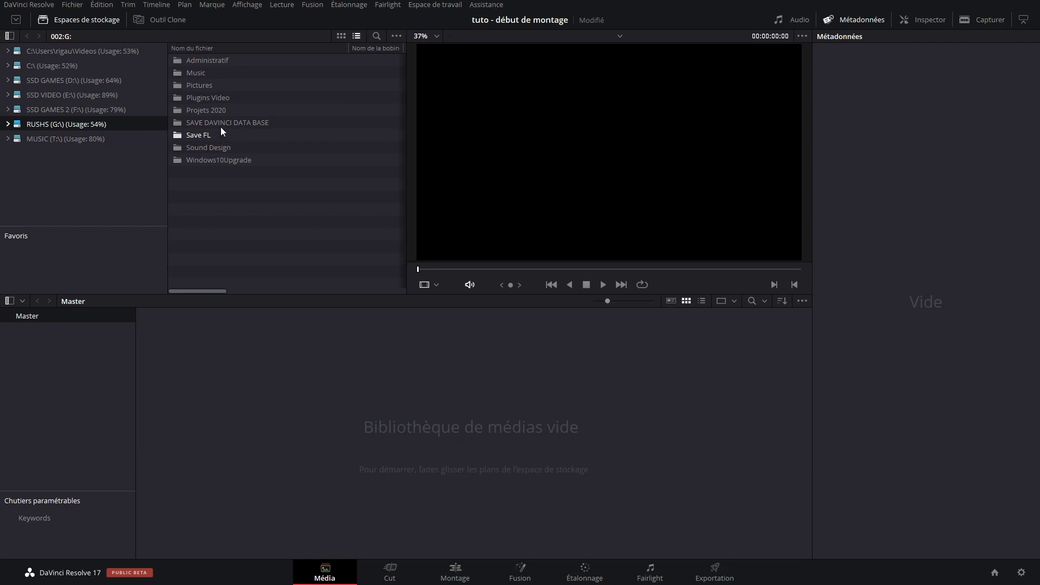
double_click(216, 114)
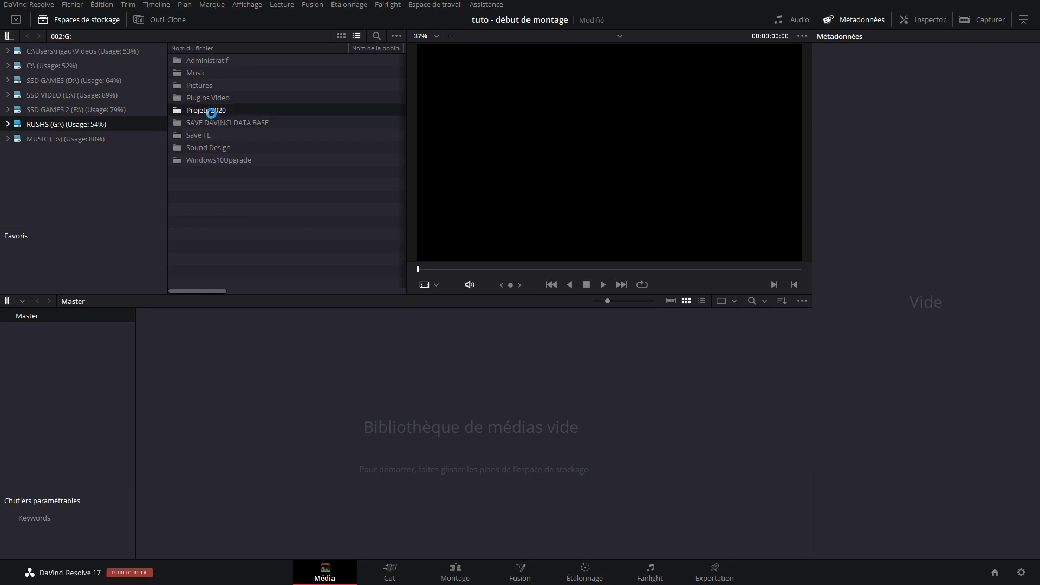
double_click(215, 148)
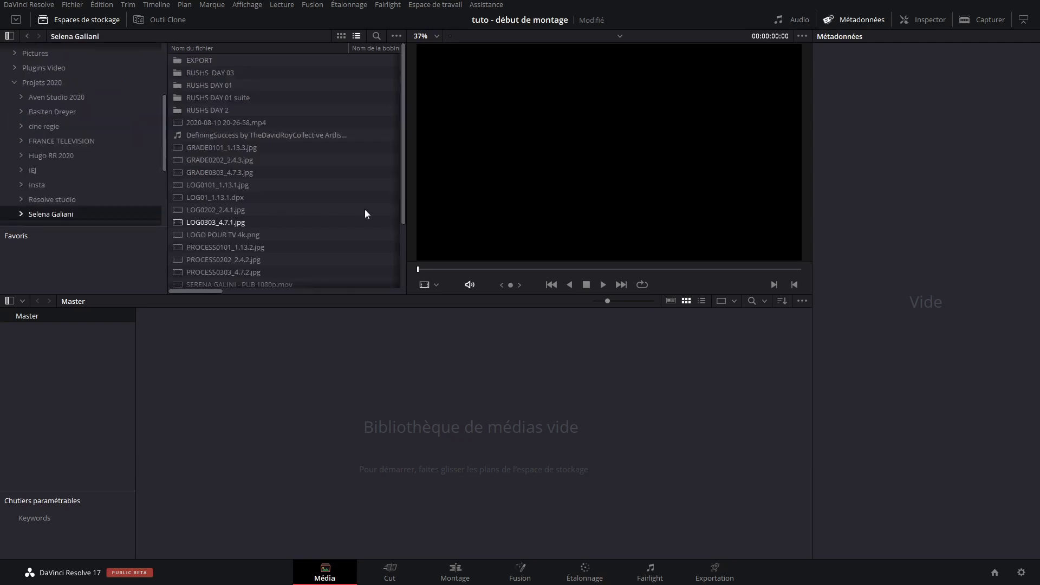
double_click(230, 86)
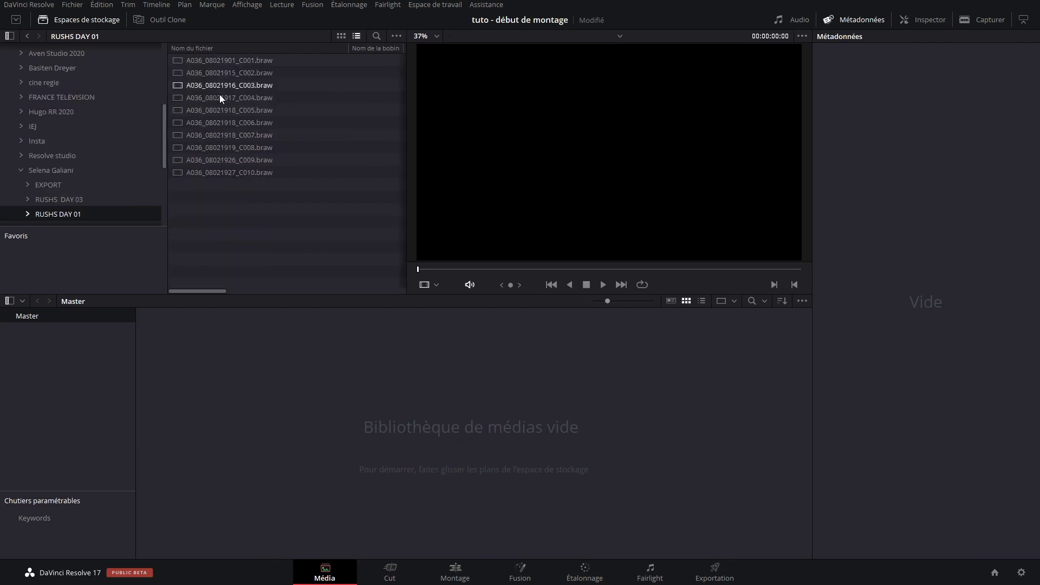
Step: Load clip A036_08021915_C002.braw from the storage browser to check its format metadata
left_click_drag(294, 219, 191, 58)
left_click(274, 207)
left_click(226, 73)
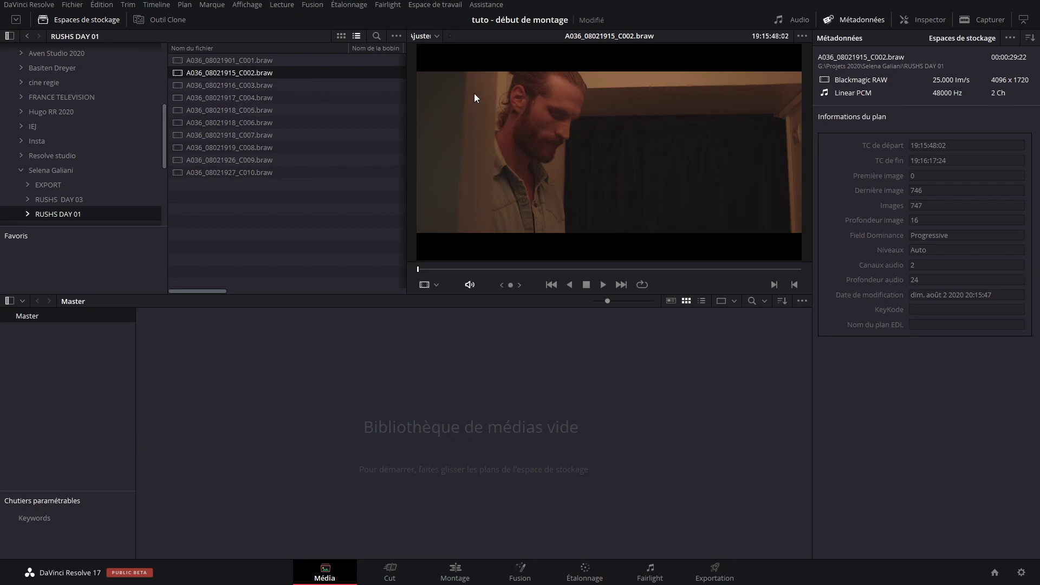
Step: In the project settings, set the timeline resolution to 4096 x 1716 DCI Scope 2.39
left_click(72, 4)
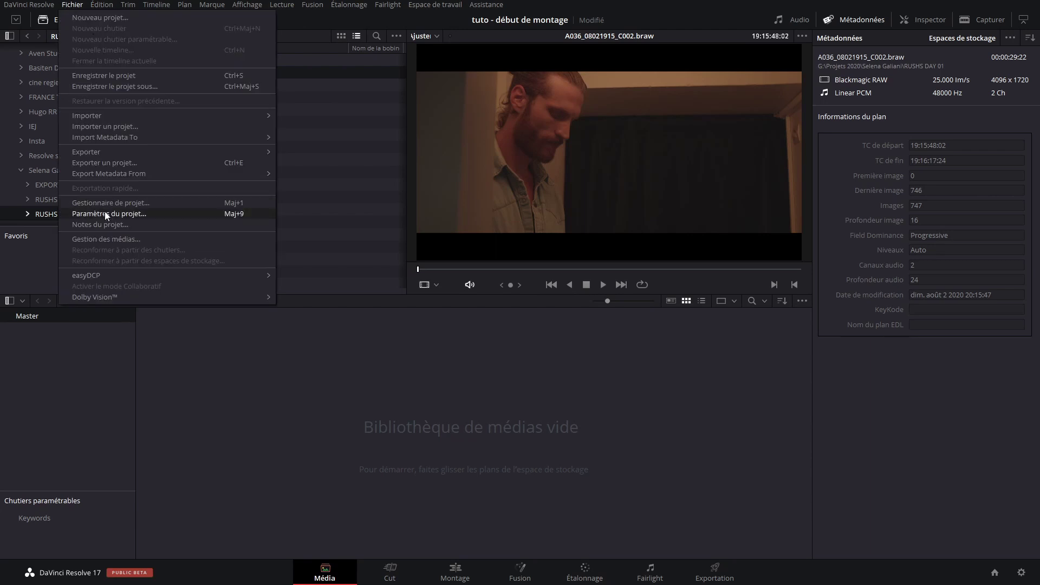
left_click(106, 215)
left_click_drag(555, 80, 609, 141)
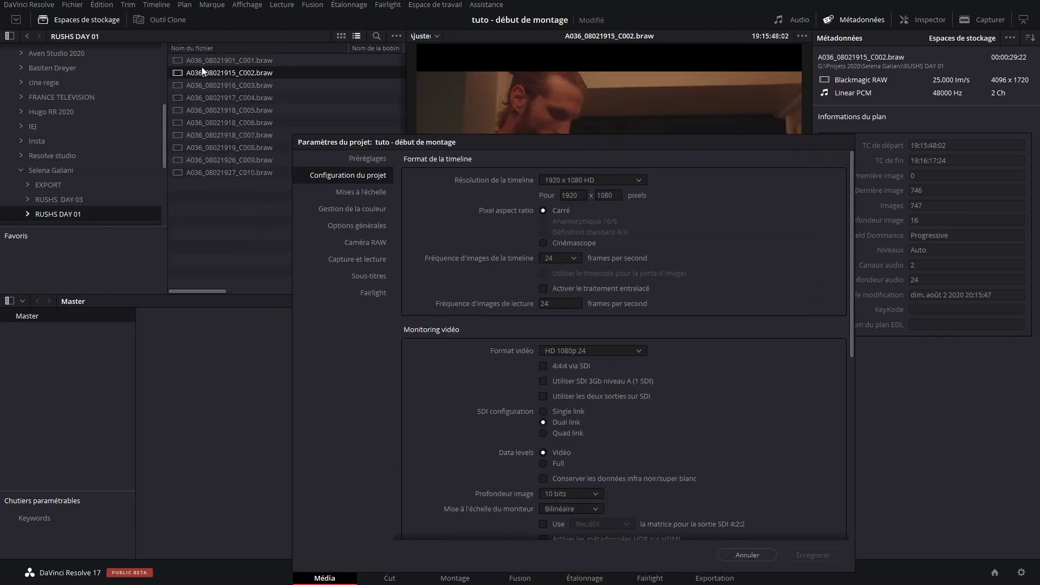
left_click(590, 182)
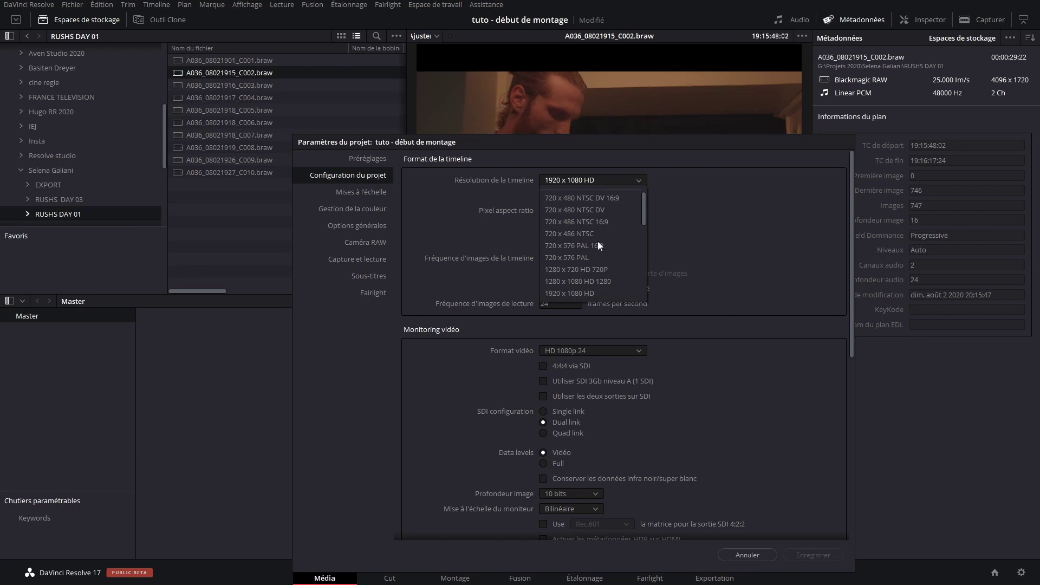
scroll(599, 245, "down", 6)
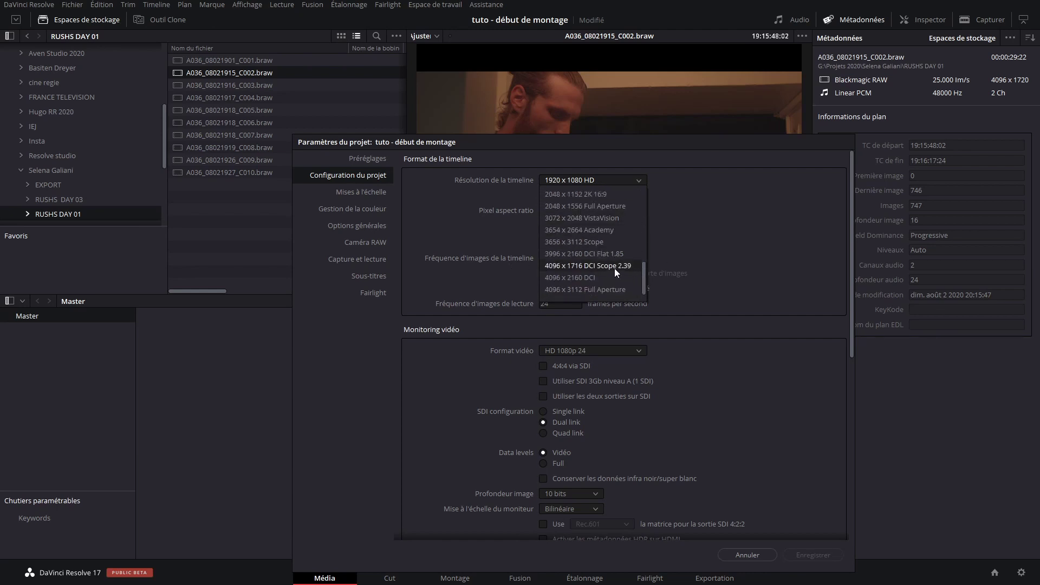
left_click(615, 268)
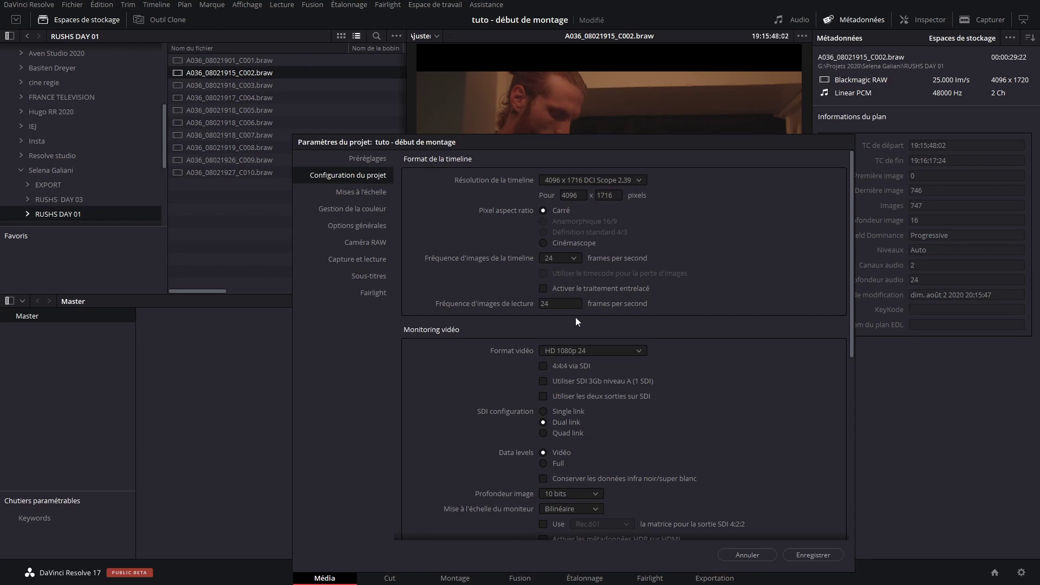
left_click(612, 195)
left_click(699, 206)
Step: Set the project's timeline frame rate to 25 frames per second
left_click(558, 258)
left_click(558, 319)
left_click(558, 304)
left_click(582, 321)
Step: Set the camera RAW profile to Blackmagic RAW, decoded using Projet with Highlight recovery enabled, and save the project settings
left_click(373, 243)
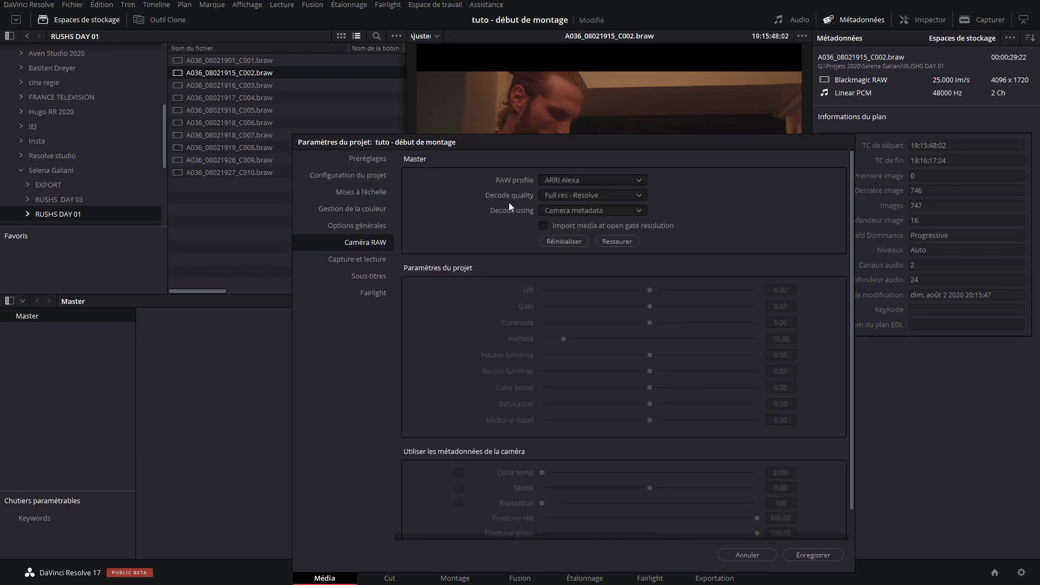
left_click(575, 184)
left_click(589, 207)
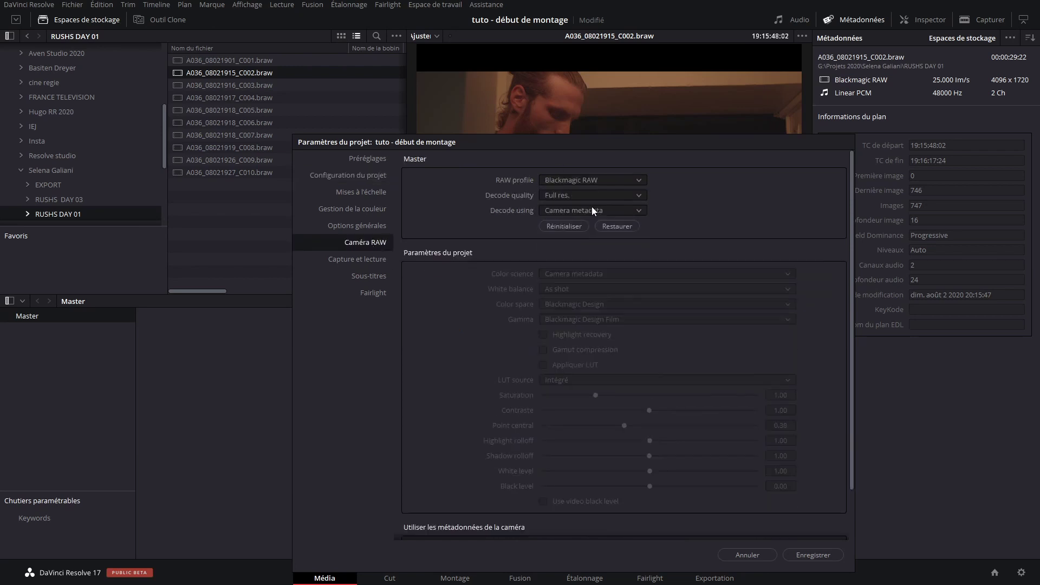
left_click(583, 211)
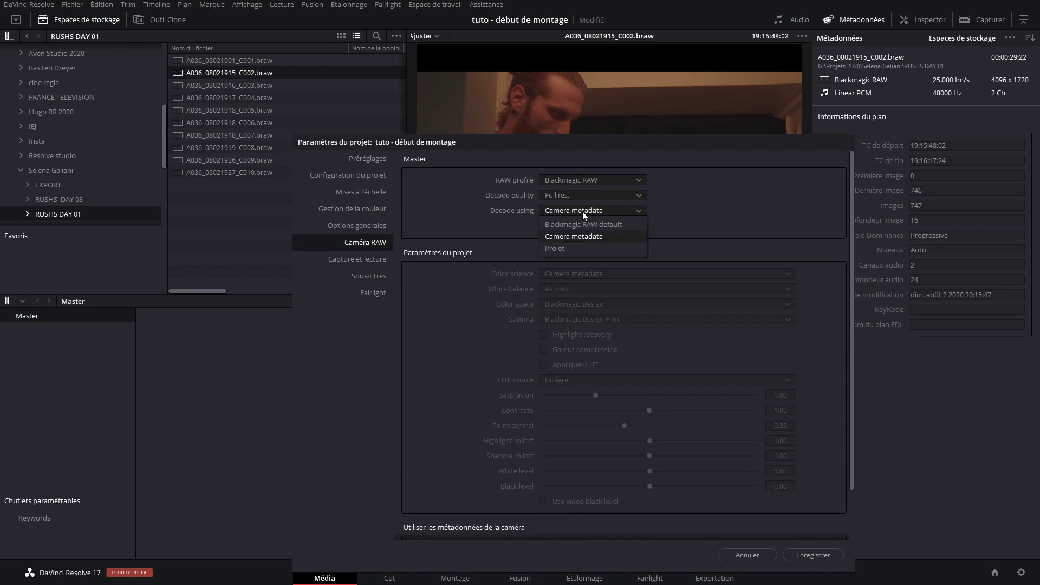
left_click(562, 252)
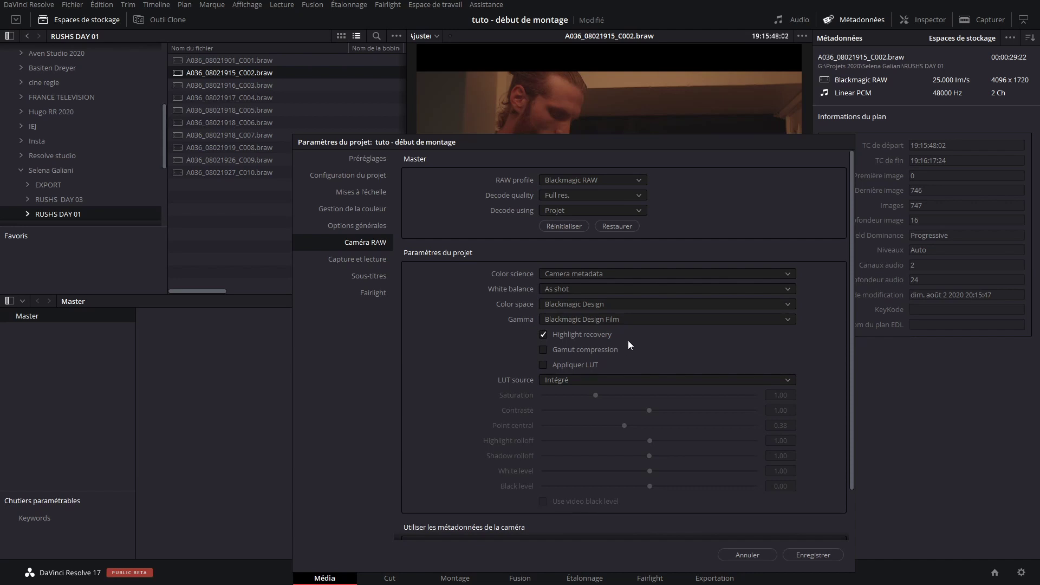
left_click(808, 552)
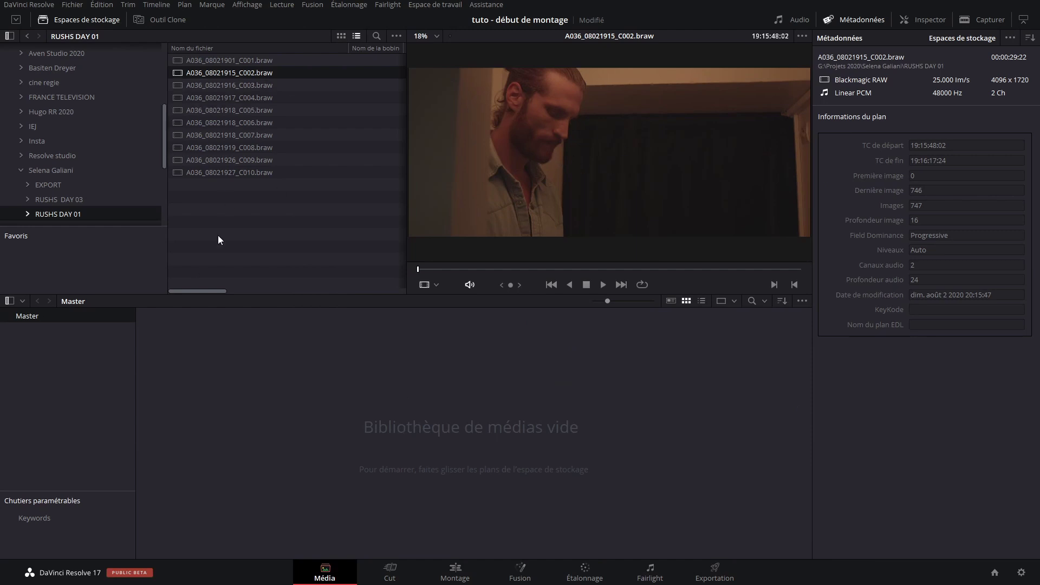
Step: Create a new bin named RUSHS D 01 under Master in the media pool
right_click(76, 368)
left_click(96, 369)
type("RUSHS D 01")
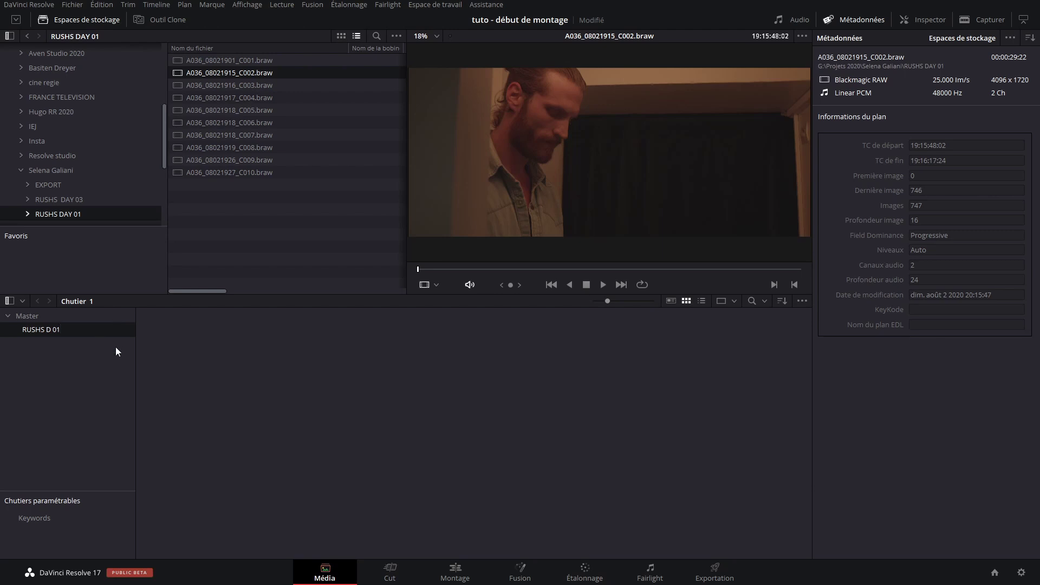
Step: Import all the RUSHS DAY 01 clips into the RUSHS D 01 bin
left_click_drag(235, 207, 234, 380)
left_click(43, 316)
left_click(47, 331)
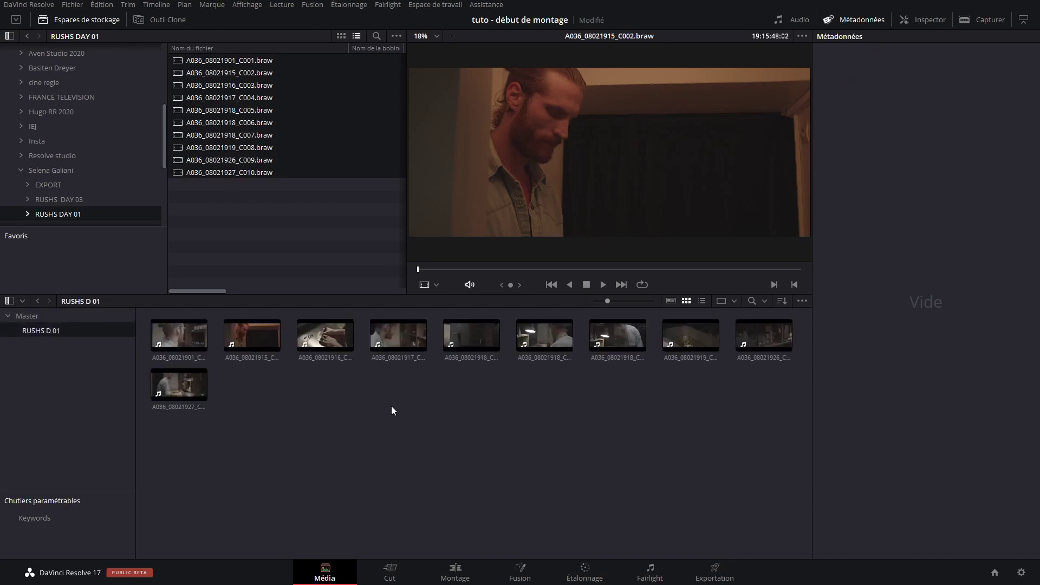
Step: On the Montage page, start a new timeline in the Master bin and name it montage
left_click(455, 572)
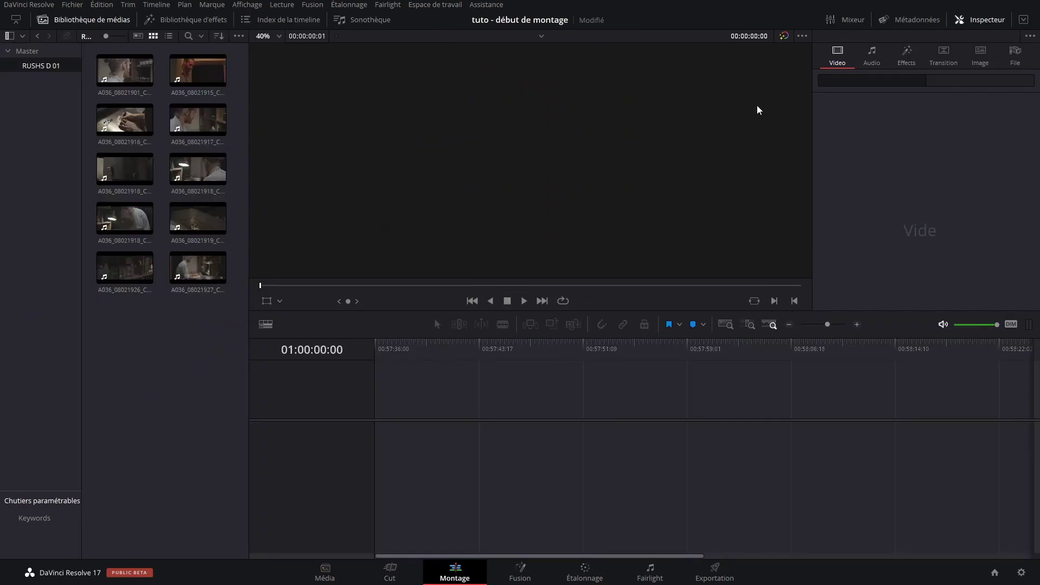
left_click(142, 158)
left_click(39, 51)
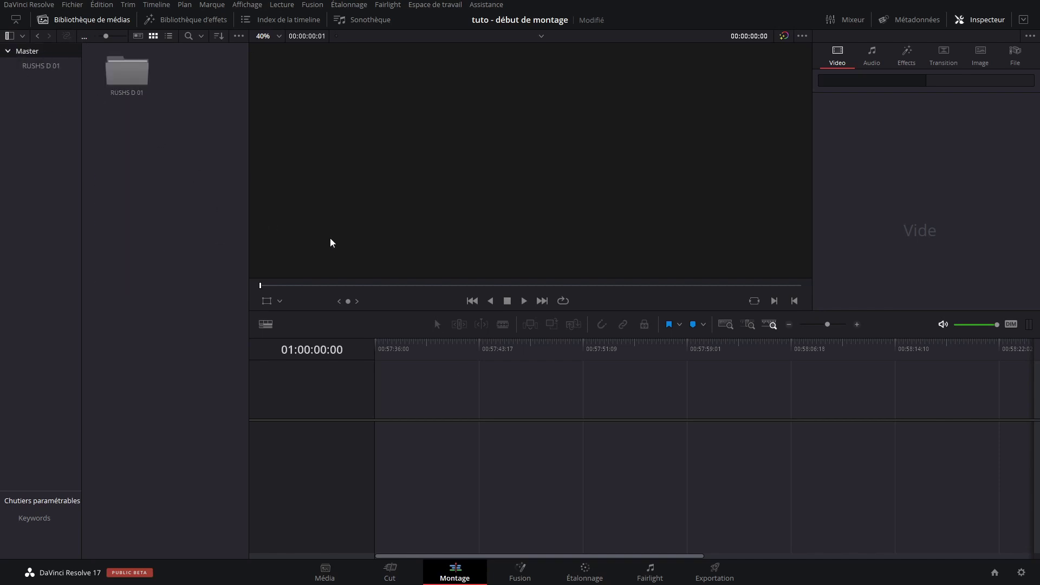
right_click(168, 194)
mouse_move(262, 204)
left_click(466, 202)
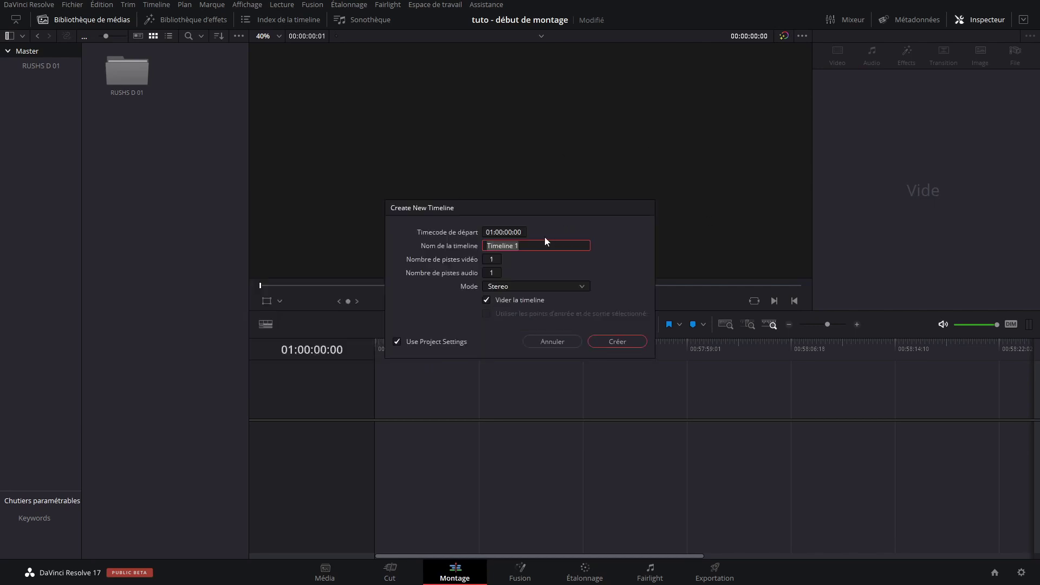
type("mot")
key("BackSpace")
type("ntage")
Step: Turn off Use Project Settings for the new timeline, check its format settings, and create it
left_click(425, 342)
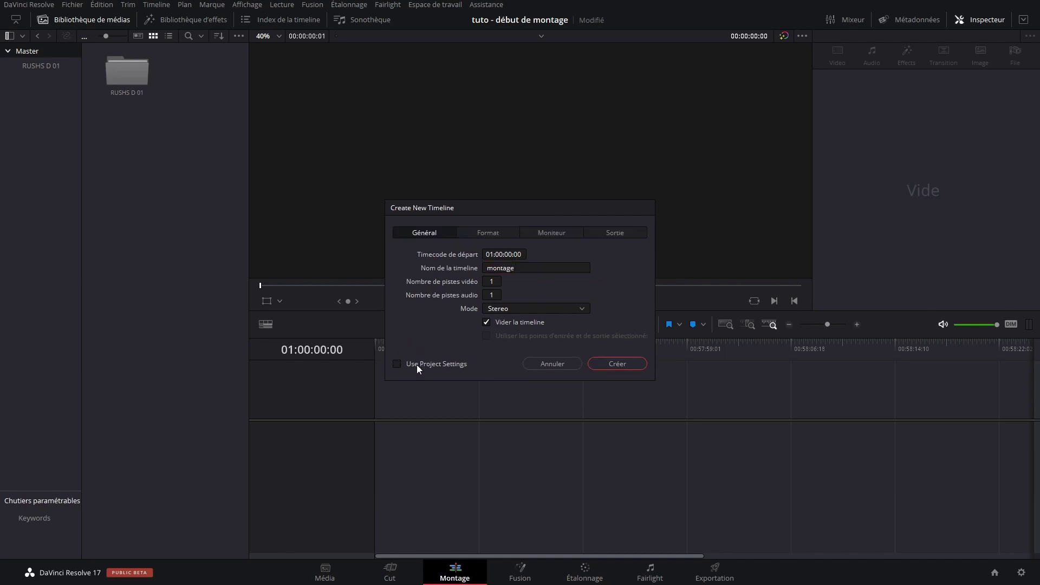
left_click(479, 234)
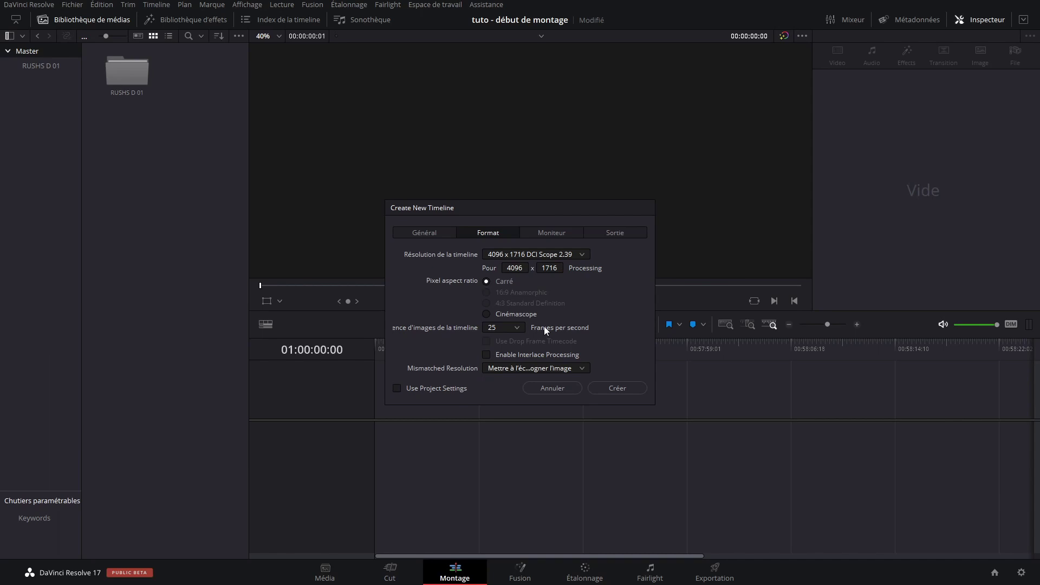
left_click(607, 389)
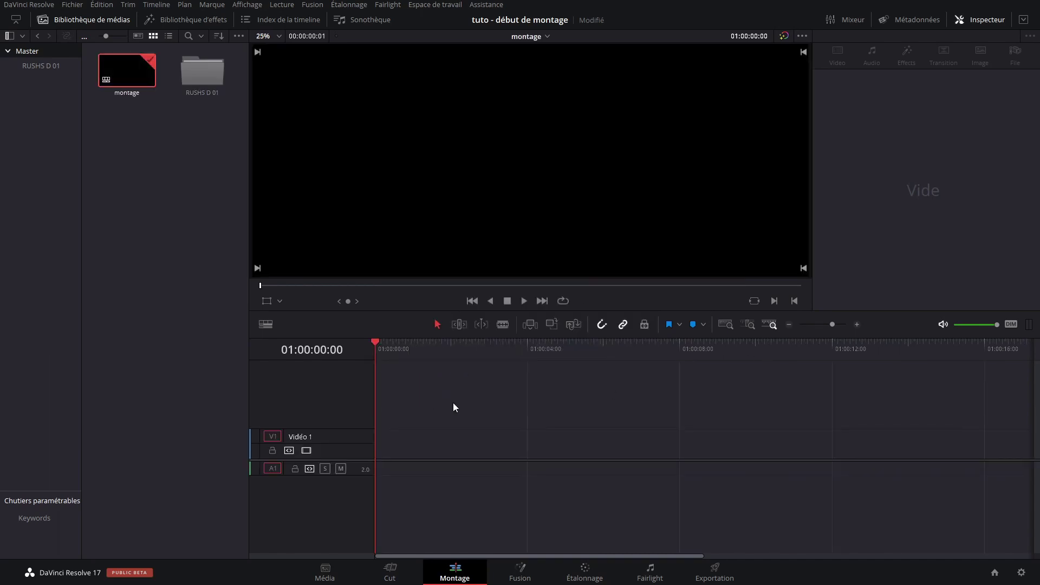
Step: Open the RUSHS D 01 bin and load clip A036_08021901_C001.braw in the viewer
left_click(42, 65)
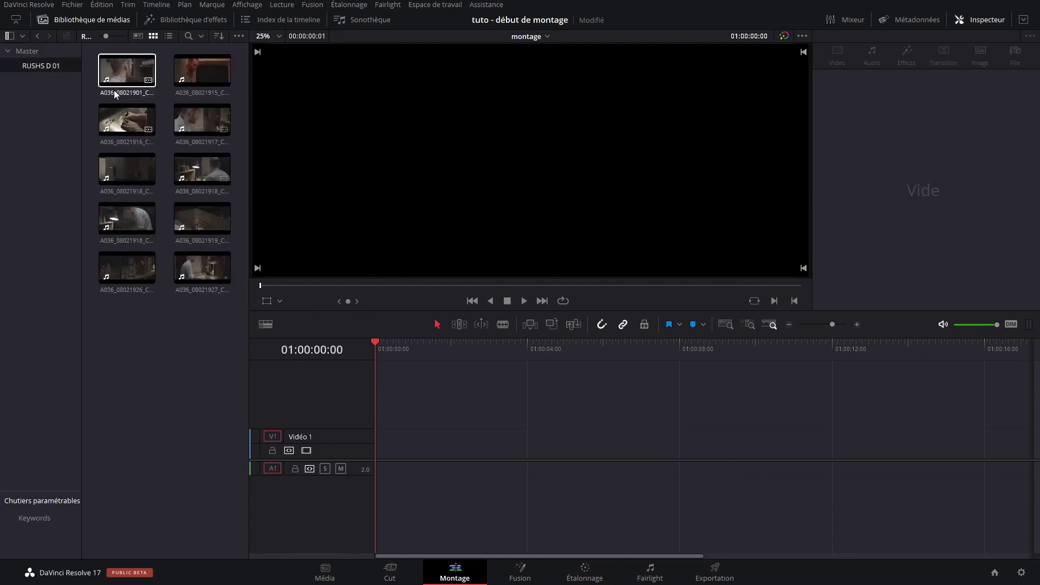
left_click(131, 74)
double_click(38, 64)
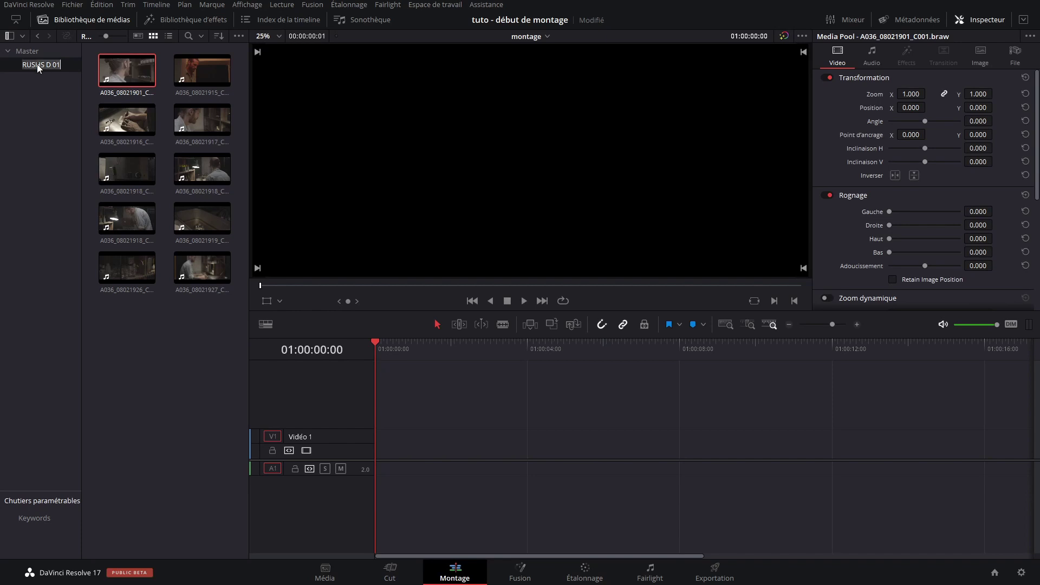
left_click(39, 66)
left_click(122, 74)
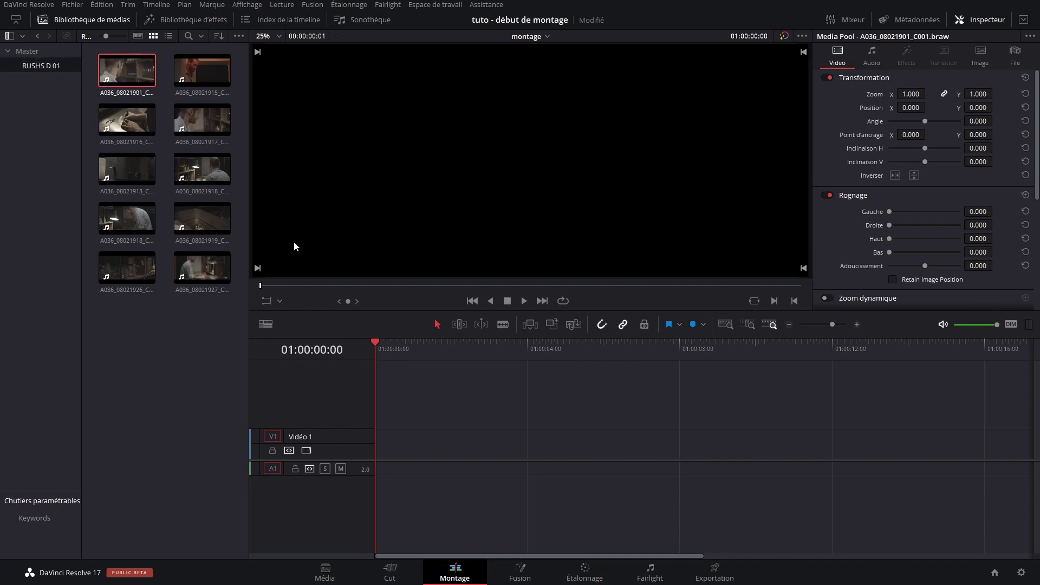
double_click(128, 77)
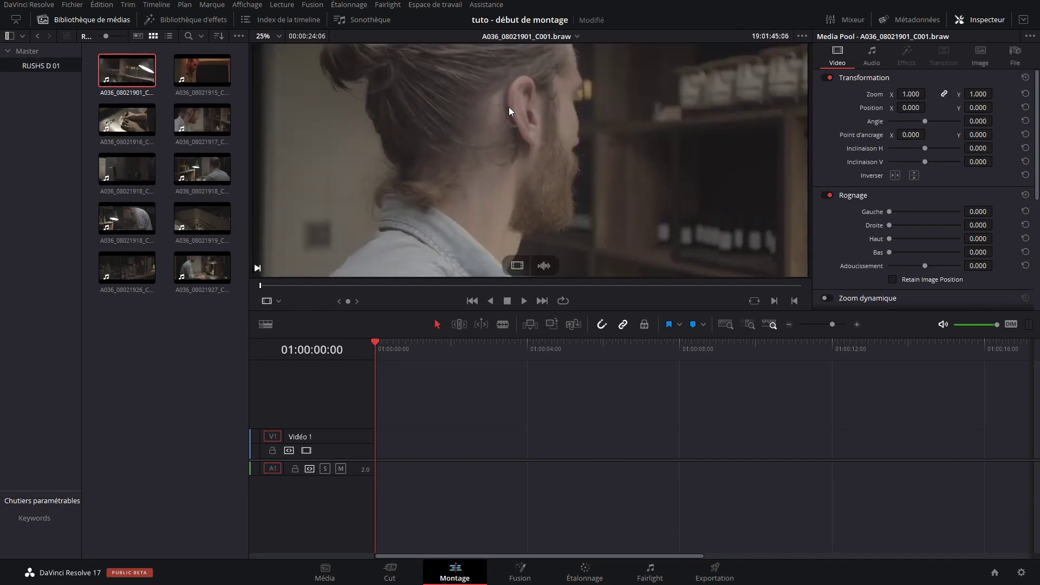
Step: Load clip A036_08021915_C002.braw in the viewer and scrub through its footage
double_click(202, 70)
left_click_drag(287, 287, 447, 286)
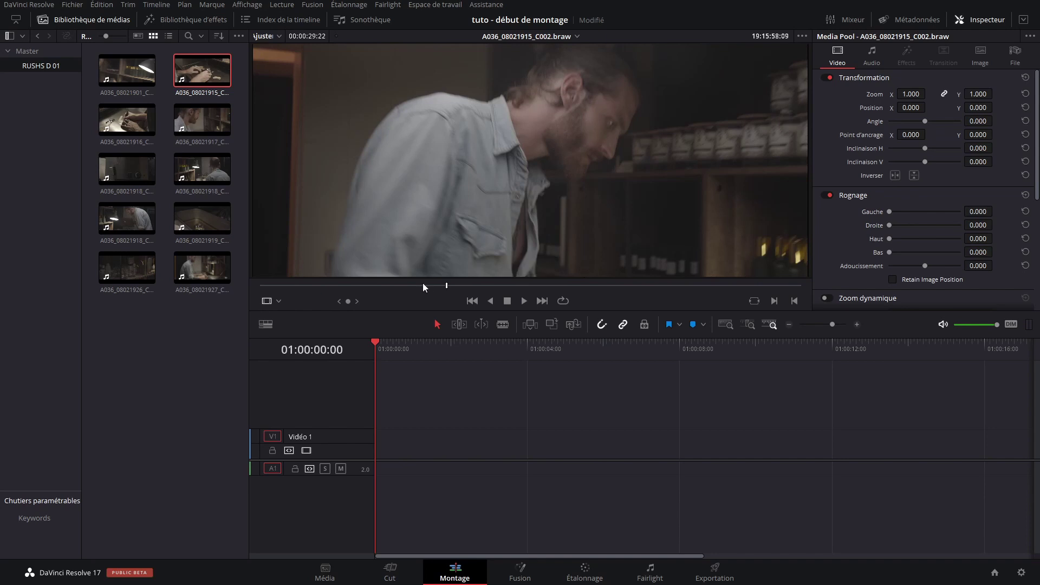
left_click_drag(447, 288, 475, 292)
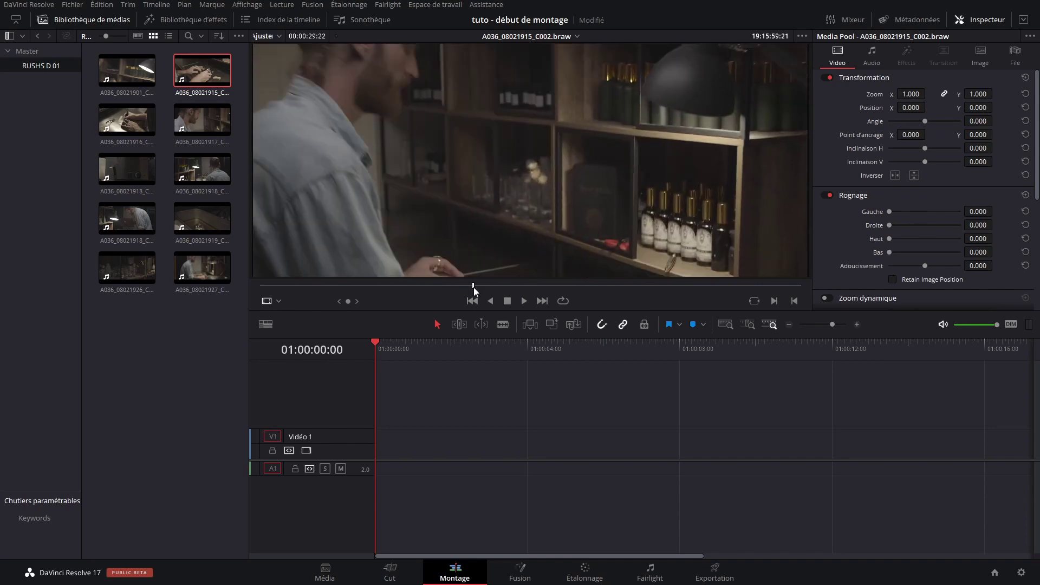
Step: Mark an in point at 19:16:28:23 and an out point at 19:16:31:20 on clip A036_08021916_C003.braw
left_click(127, 119)
left_click_drag(303, 286, 327, 286)
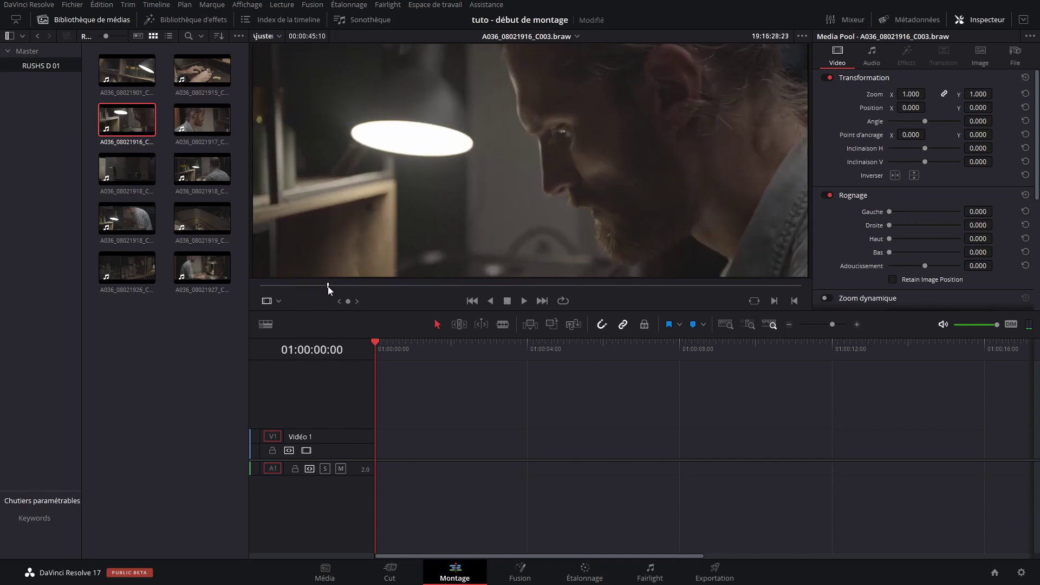
key("i")
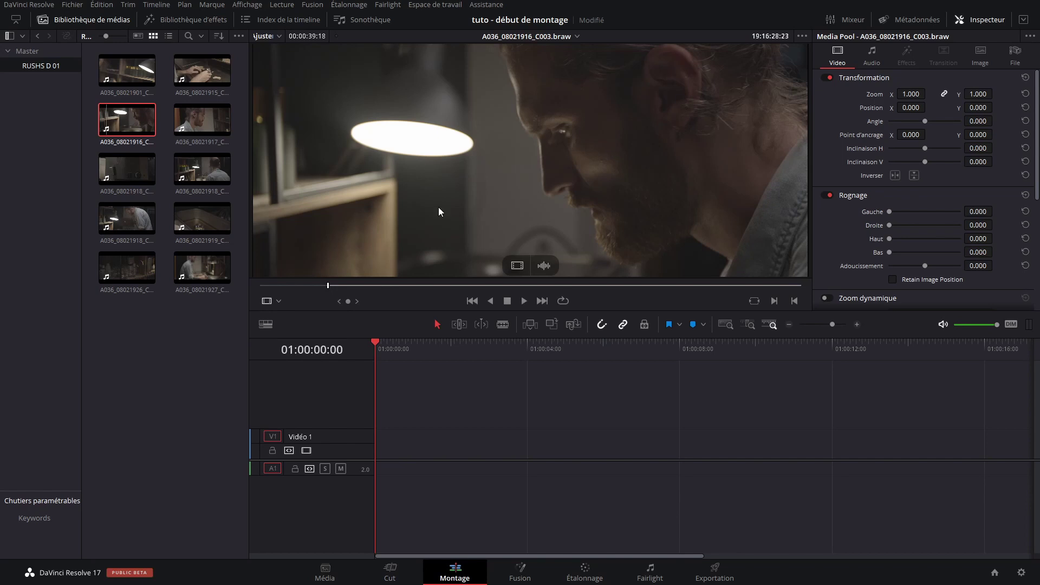
key("space")
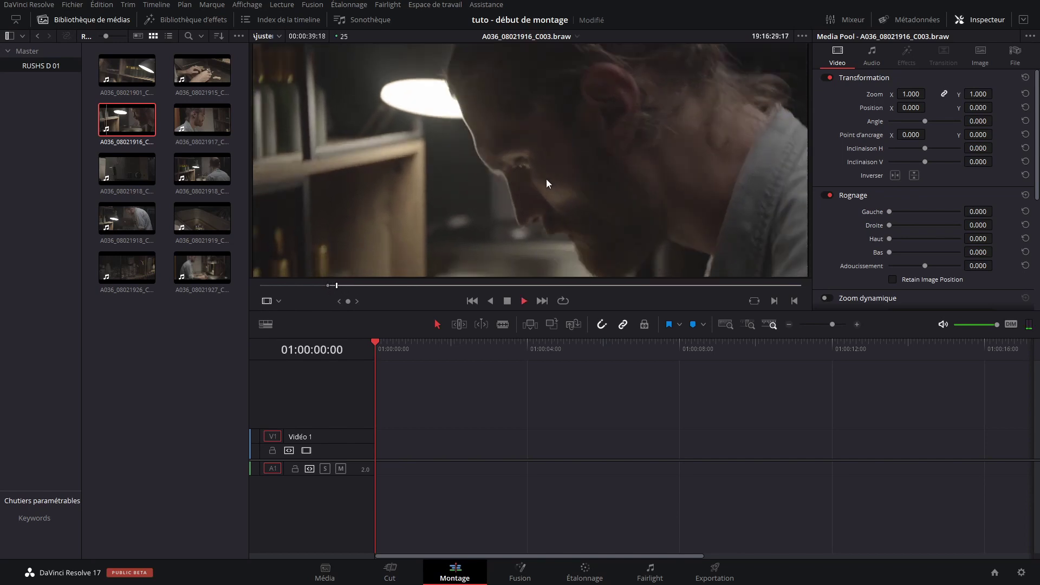
key("space")
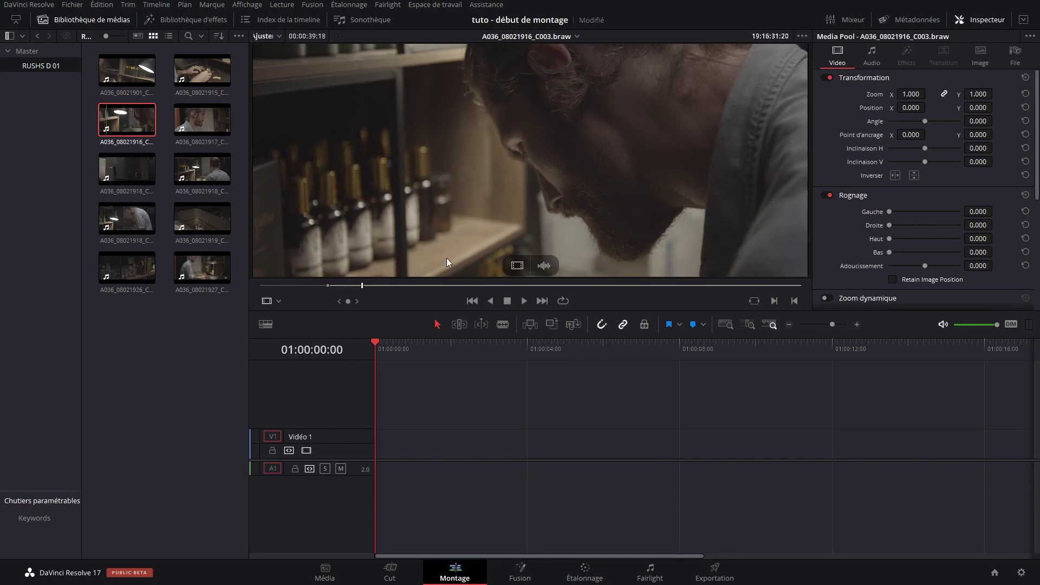
key("o")
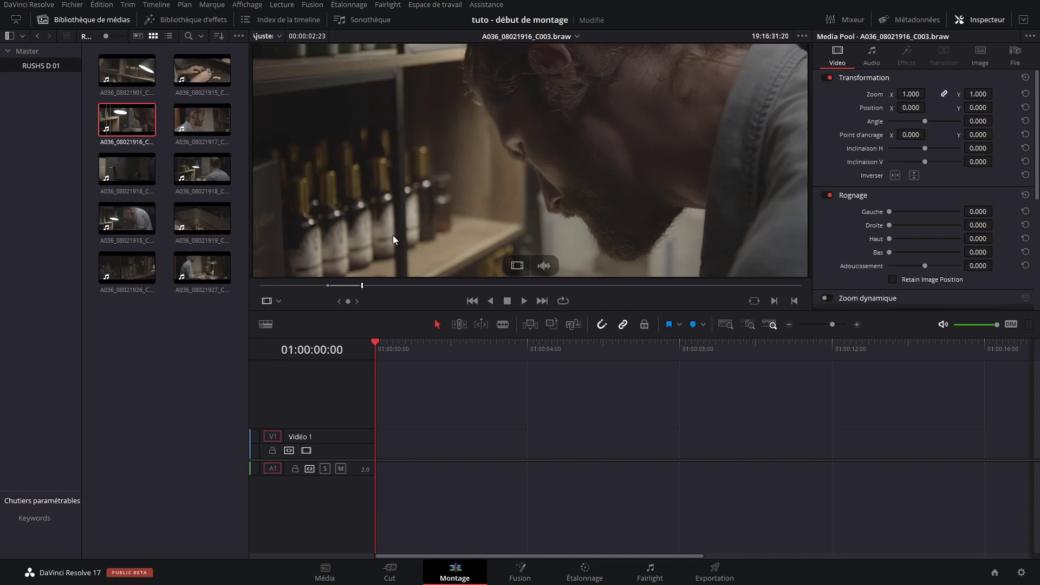
Step: Scrub through the range between the in and out points of clip A036_08021916_C003.braw
left_click(340, 287)
mouse_move(340, 289)
left_mouse_down()
mouse_move(328, 289)
mouse_move(364, 292)
mouse_move(344, 294)
left_mouse_up()
left_click_drag(343, 295, 361, 296)
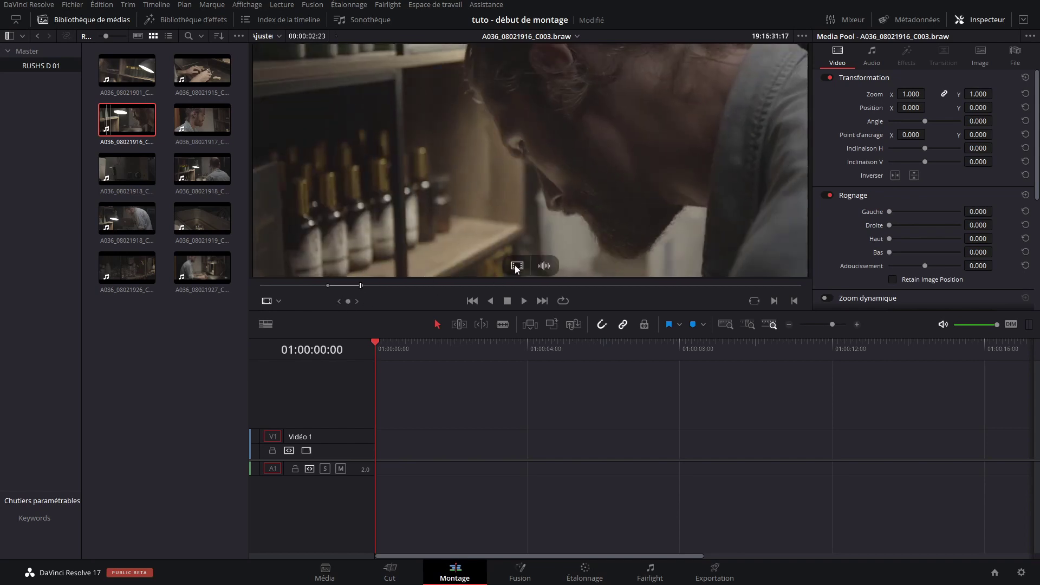
Step: Place only the video of marked clip A036_08021916_C003.braw at the start of track V1, and hide the Inspector to show both viewers
left_click_drag(515, 265, 380, 448)
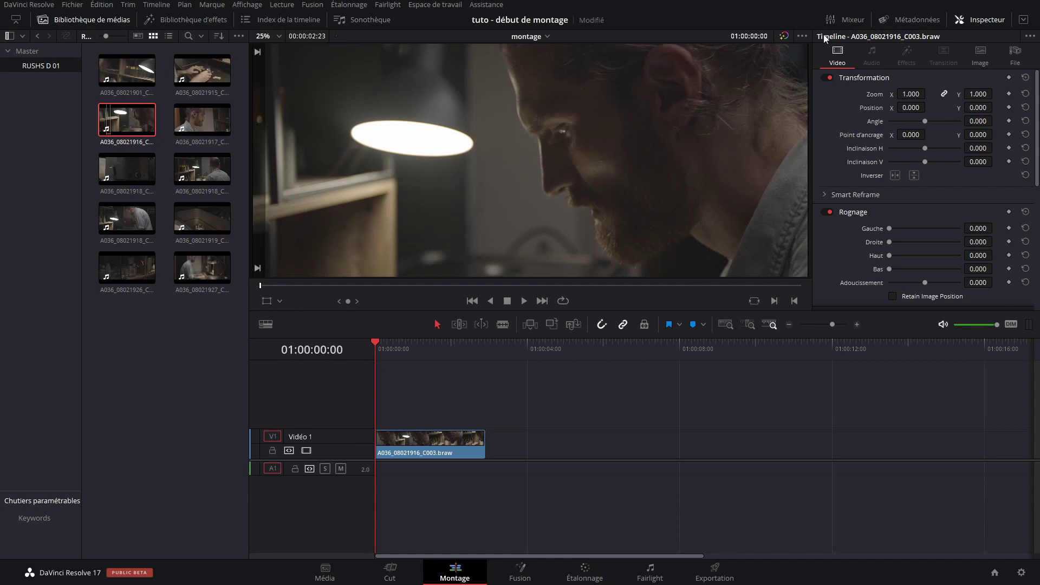
left_click(971, 24)
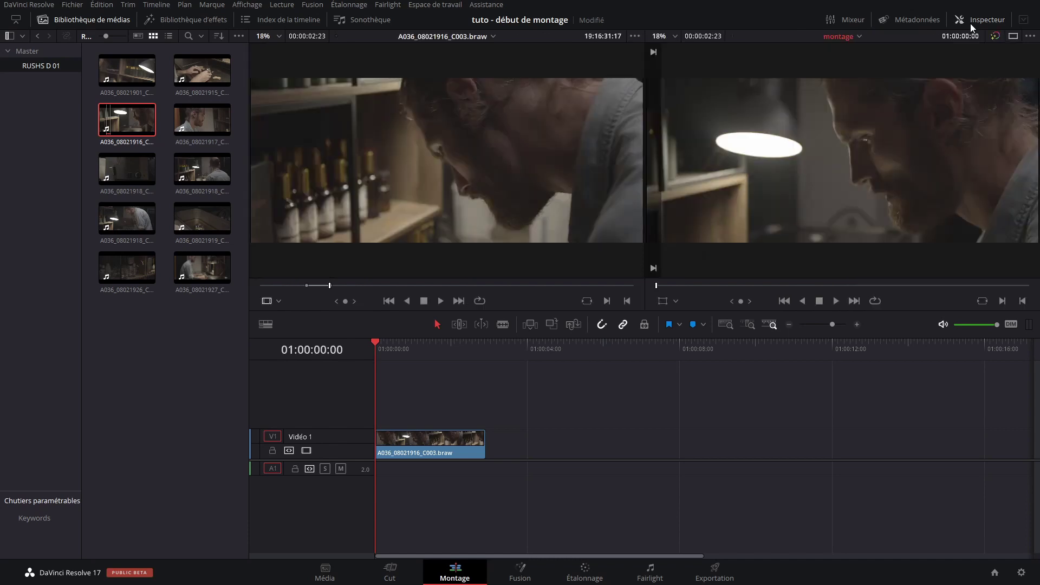
mouse_move(421, 116)
left_click(428, 350)
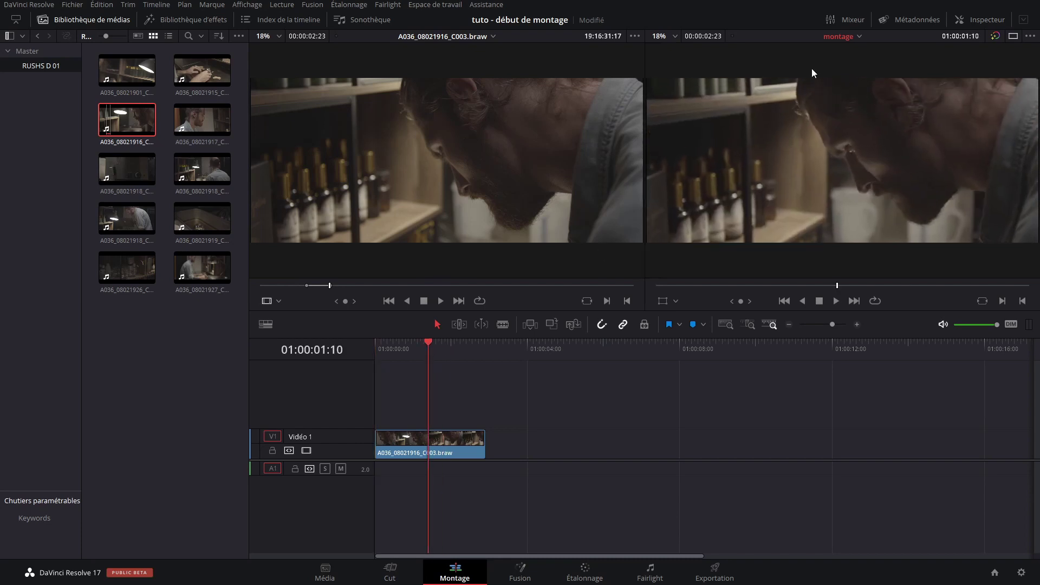
Step: Load clip A036_08021917_C004.braw in the source viewer and play the timeline from its start
double_click(202, 119)
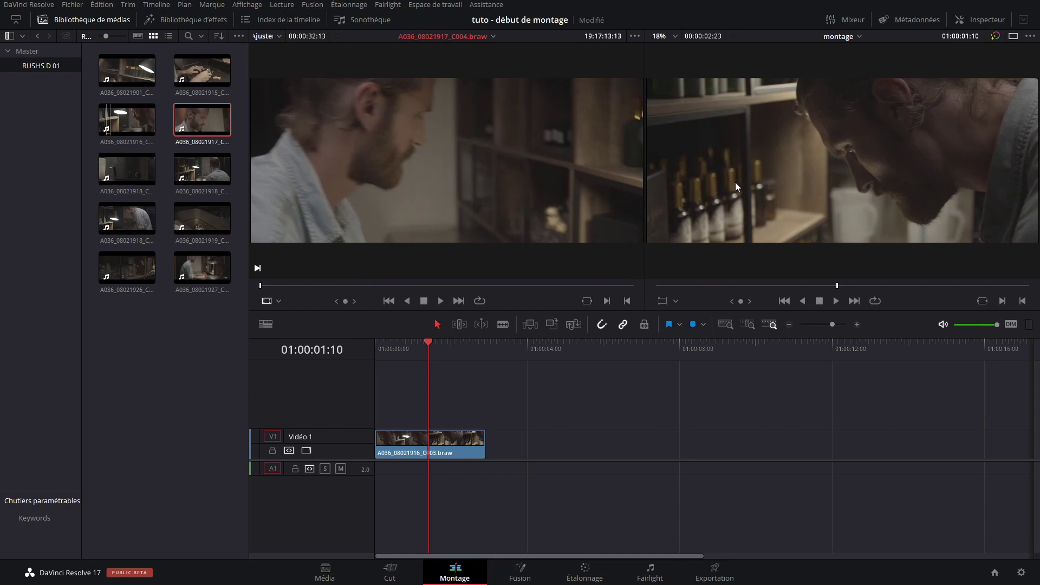
left_click_drag(394, 350, 340, 363)
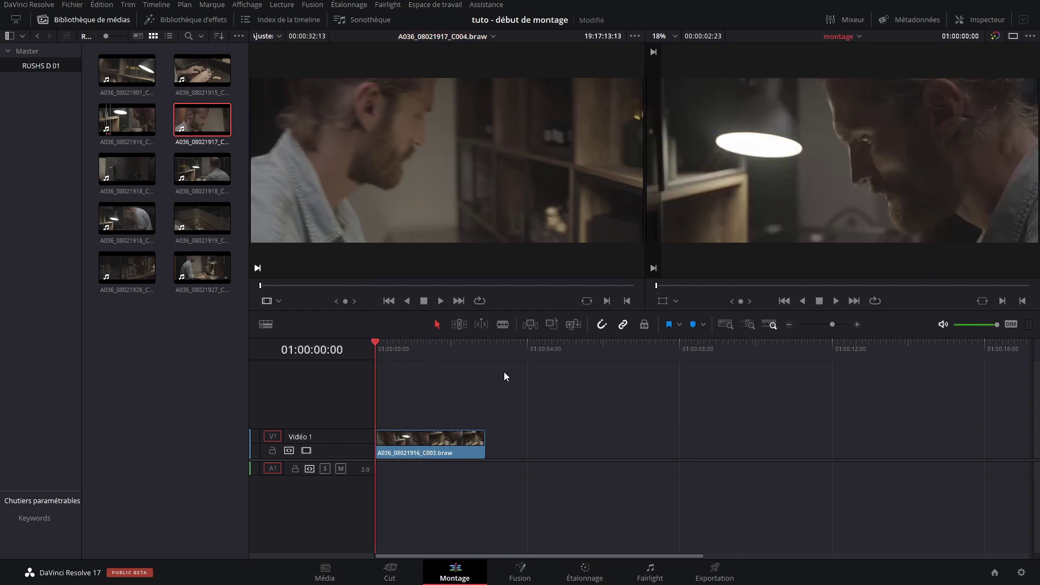
key("space")
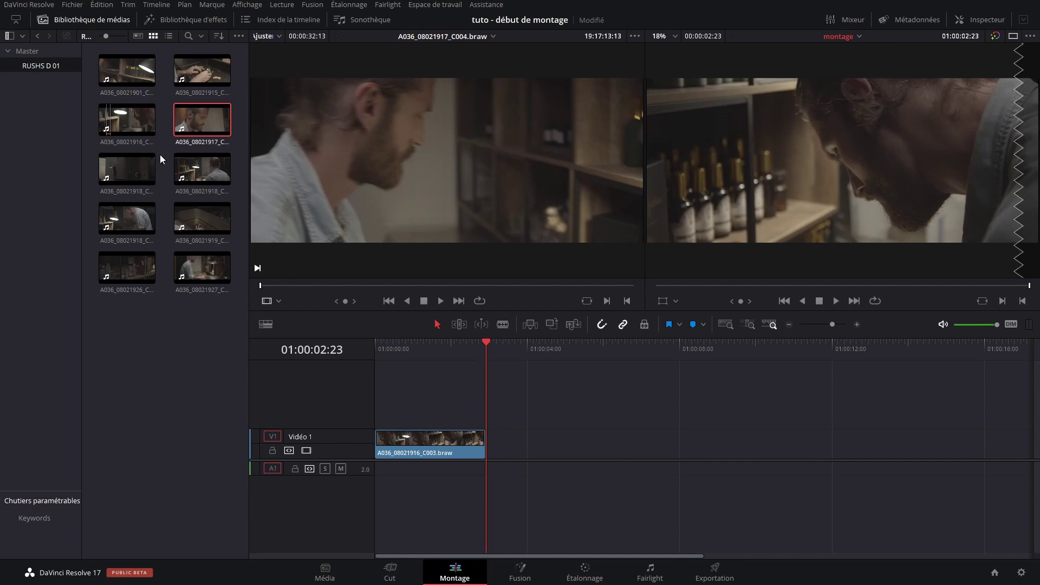
Step: Mark clip A036_08021918_C005.braw from 19:18:04:22 to 19:18:08:08 and place its video directly after the first clip on V1
left_click(135, 160)
left_click(275, 286)
left_click_drag(276, 287, 302, 292)
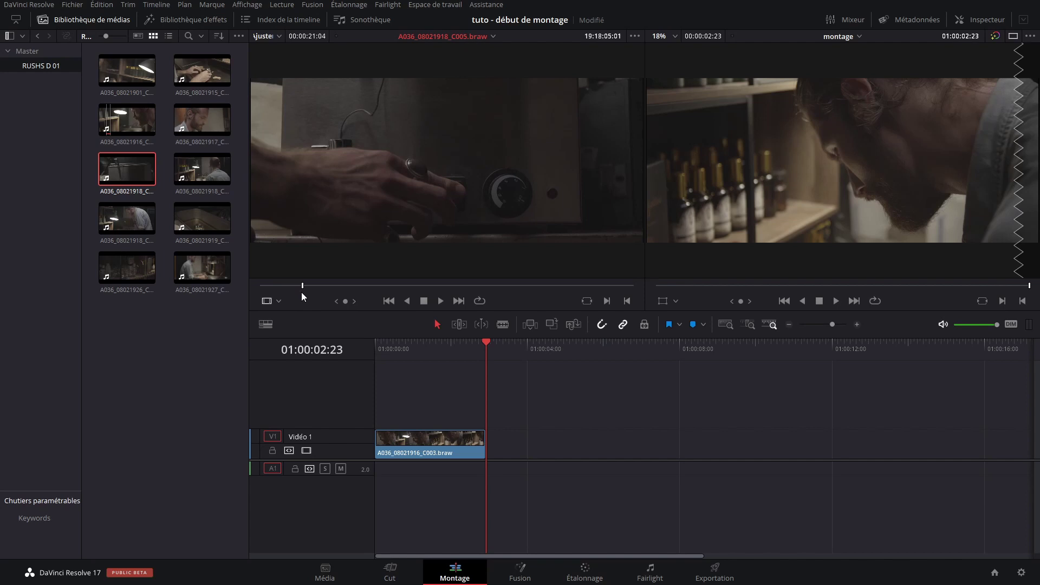
mouse_move(300, 289)
left_mouse_down()
mouse_move(309, 288)
mouse_move(301, 291)
left_mouse_up()
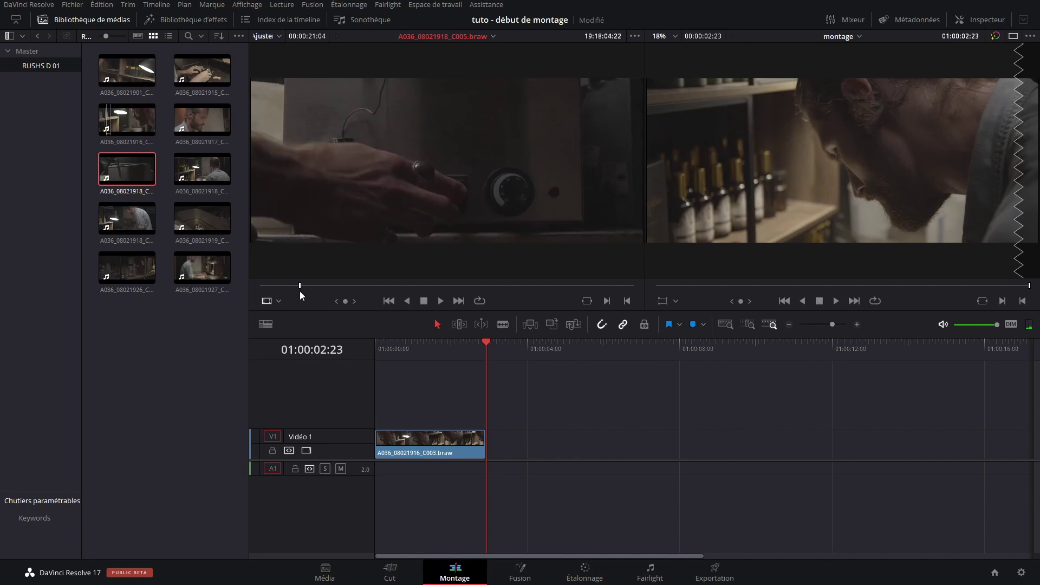
key("i")
key("space")
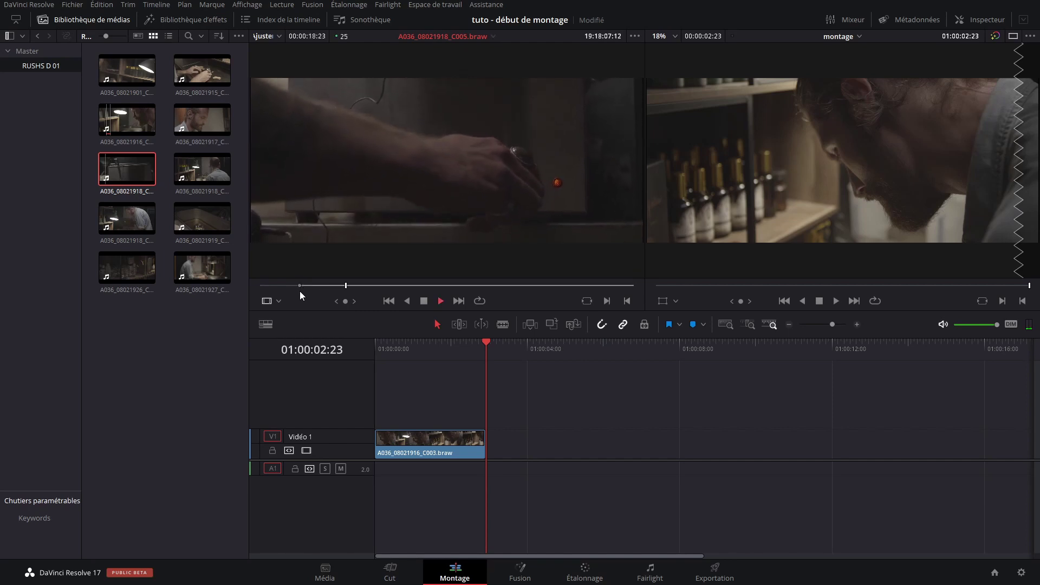
key("space")
key("o")
mouse_move(390, 223)
left_click_drag(430, 262, 494, 447)
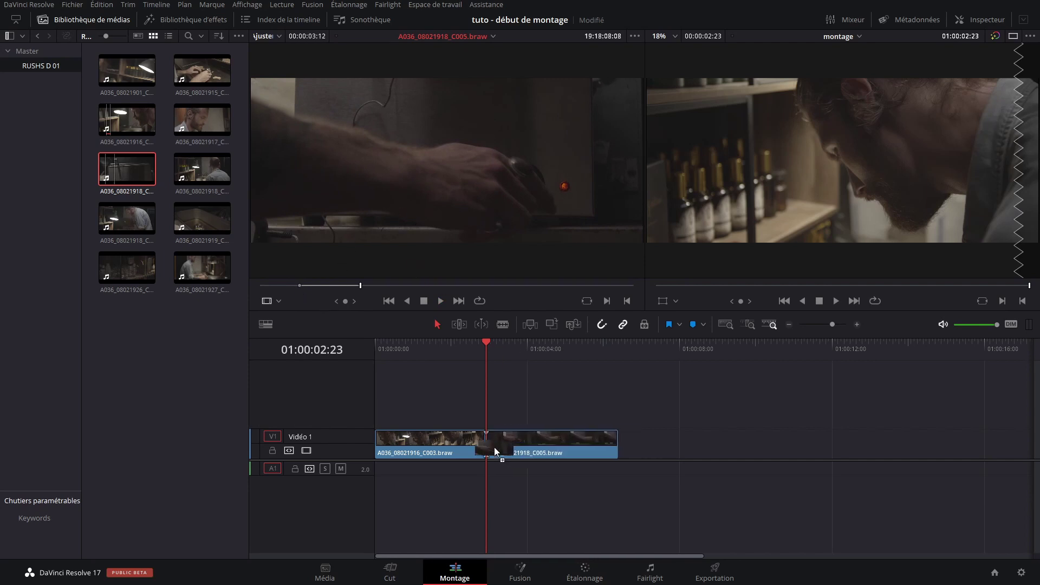
Step: Play the two-clip sequence from its start and stop at 01:00:05:18 near the end of the second clip
left_click_drag(487, 350, 373, 366)
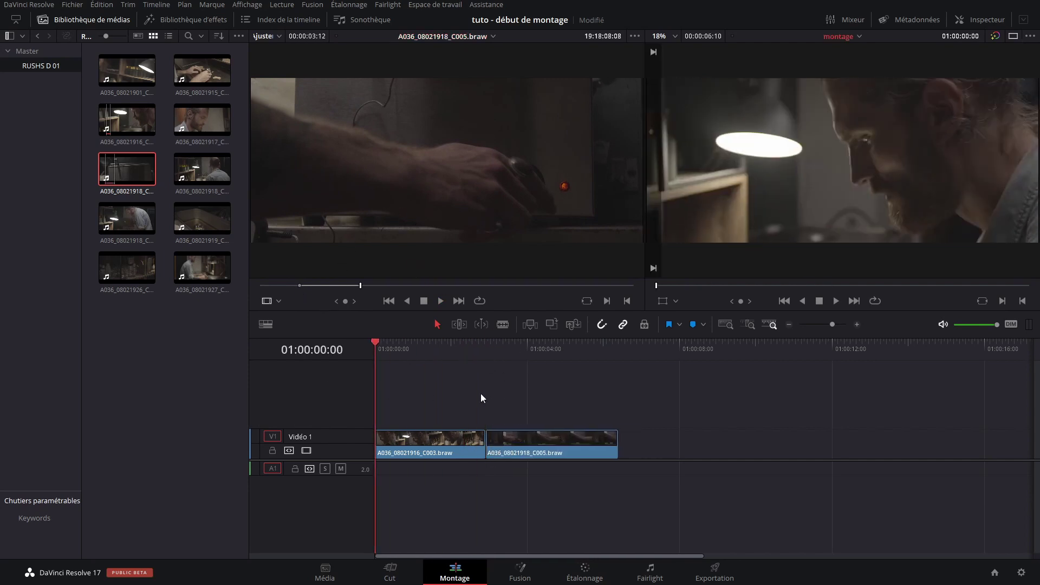
key("space")
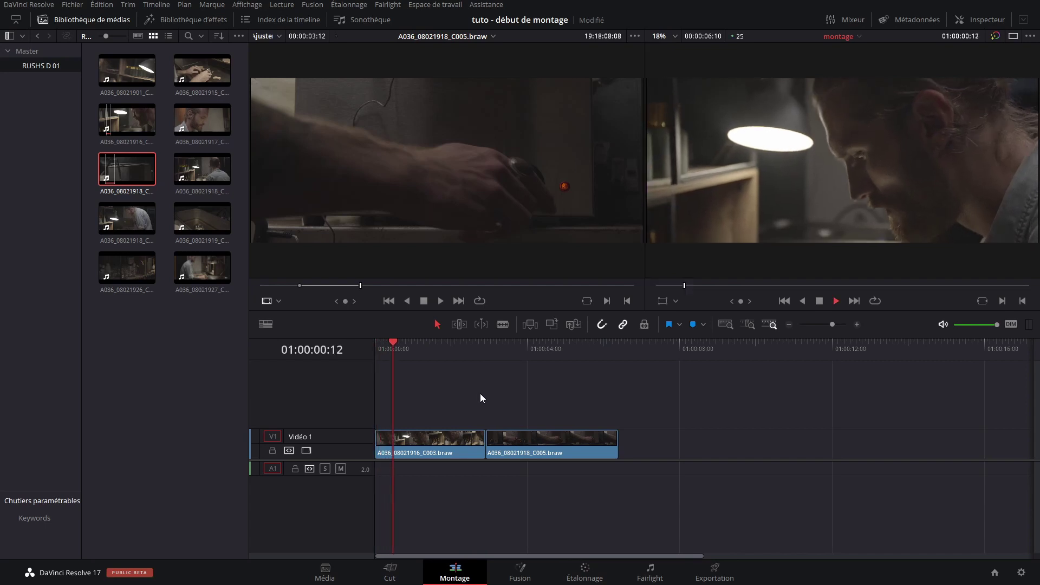
left_click_drag(440, 352, 373, 354)
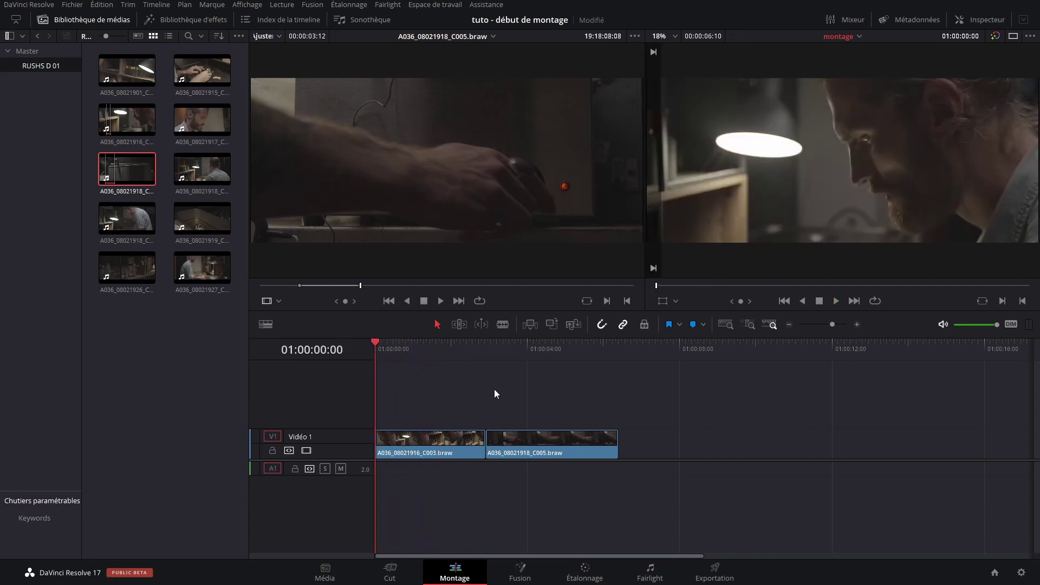
key("space")
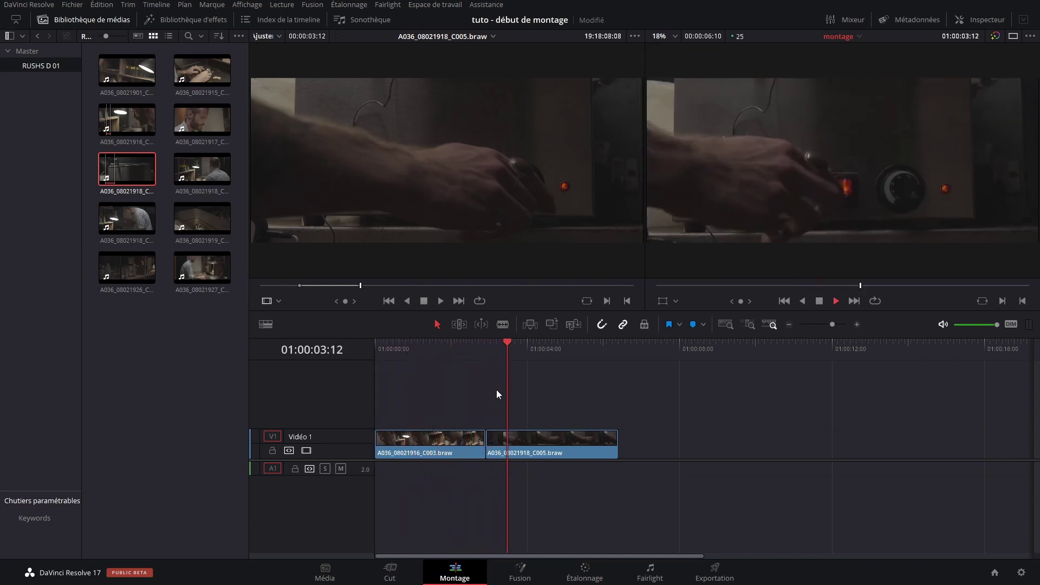
key("space")
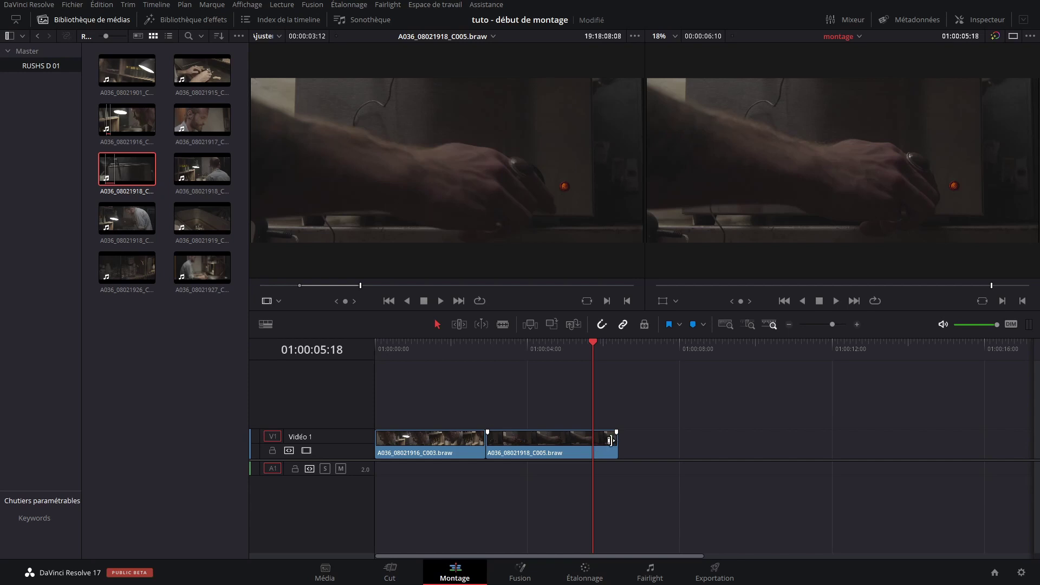
Step: Trim the end of the A036_08021918_C005.braw clip back to the playhead at 01:00:05:18 and play back its final part
scroll(613, 444, "up", 3)
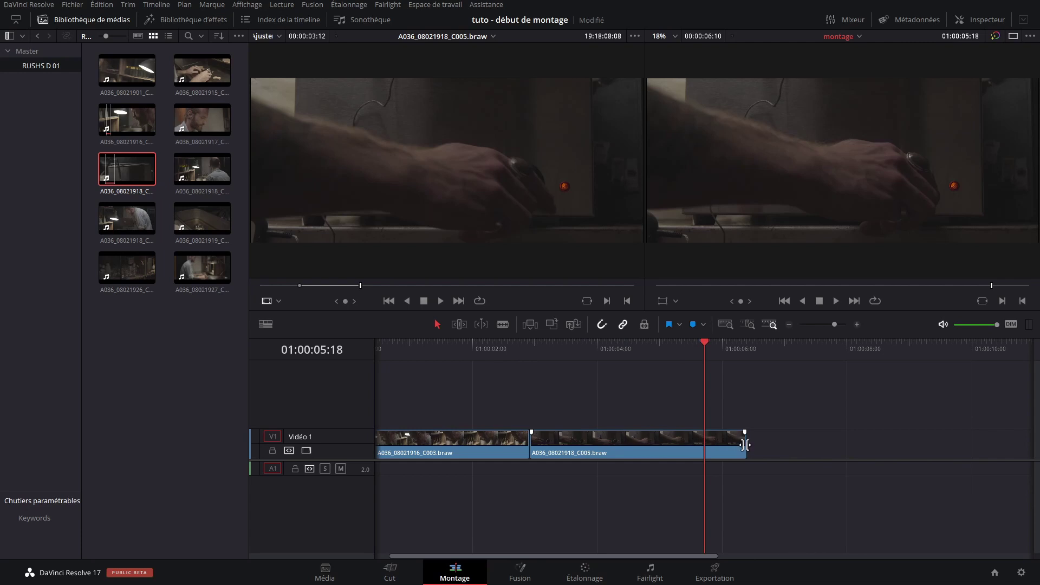
left_click_drag(742, 439, 706, 444)
mouse_move(704, 345)
left_mouse_down()
mouse_move(685, 353)
mouse_move(704, 357)
left_mouse_up()
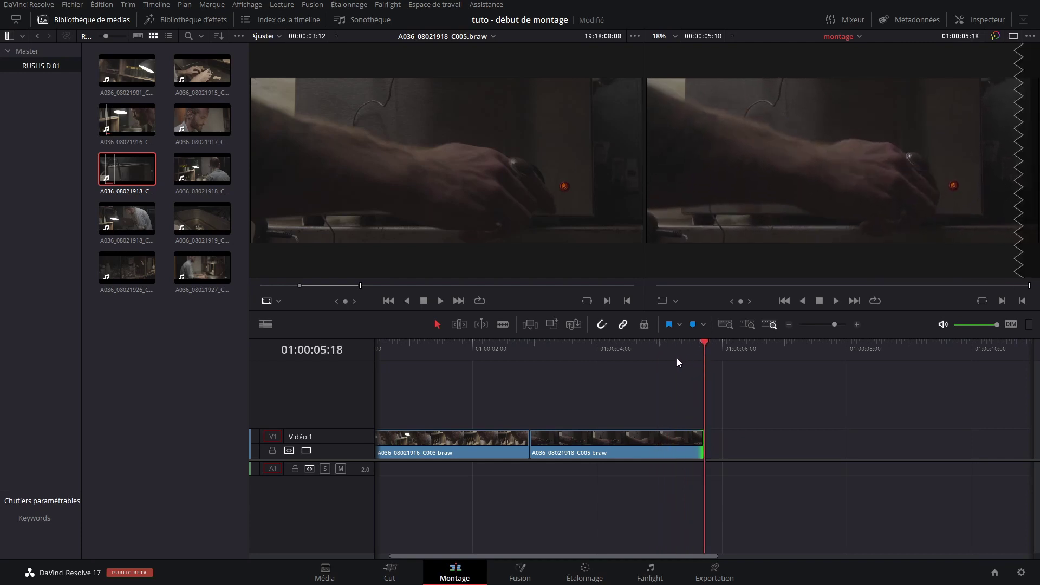
left_click(633, 356)
key("space")
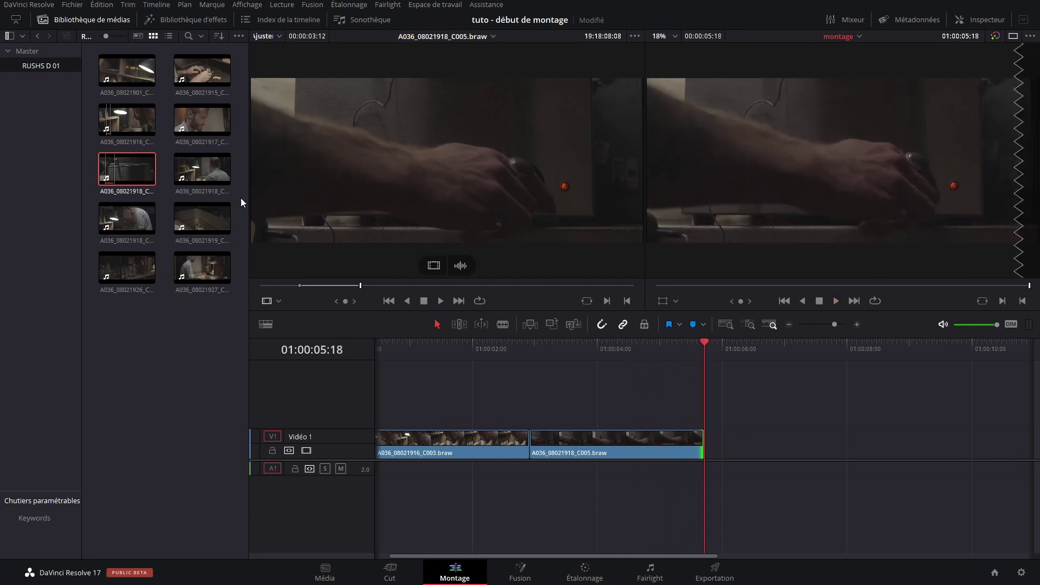
Step: Skim the next rush, then mark a 2:15 range ending at 19:19:06:24 on clip A036_08021918_C007.braw
left_click(202, 169)
left_click_drag(384, 290, 530, 288)
left_click(107, 227)
left_click_drag(298, 289, 391, 287)
key("space")
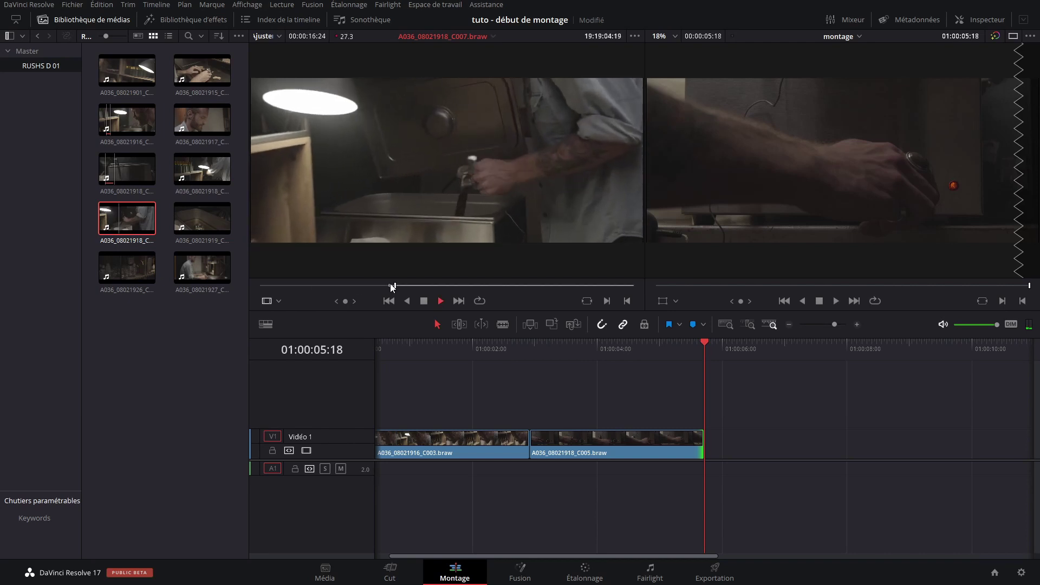
key("space")
key("o")
Step: Place the video of the marked A036_08021918_C007.braw range directly after the second clip on V1 and play across the new cut
mouse_move(449, 264)
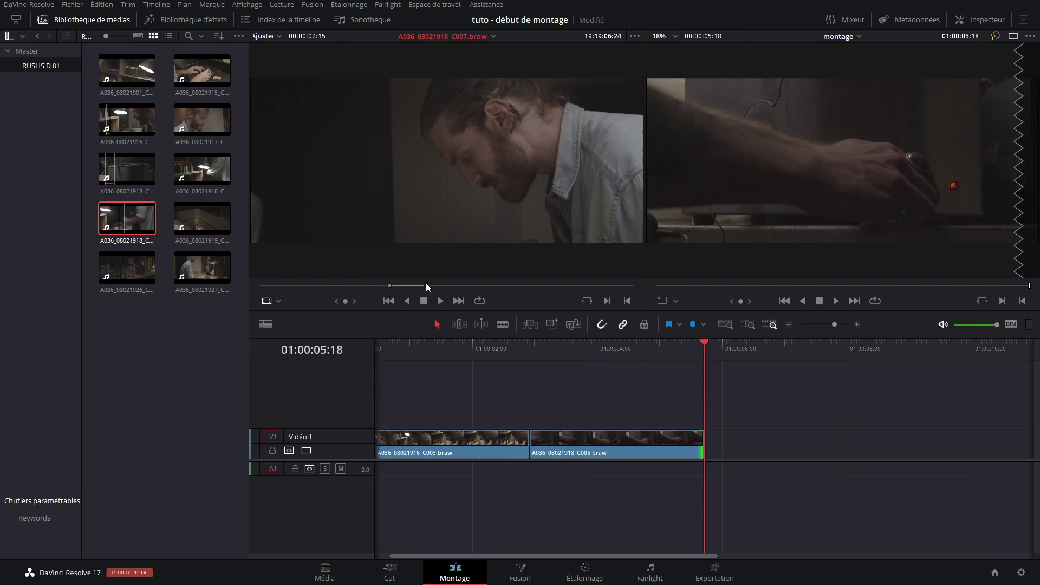
left_click_drag(434, 268, 707, 450)
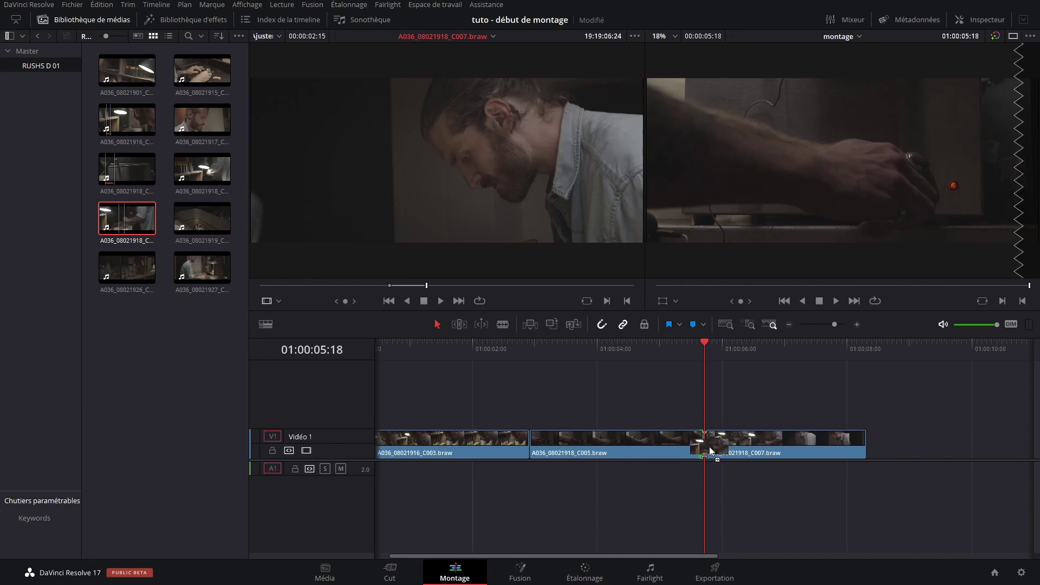
left_click(683, 353)
key("space")
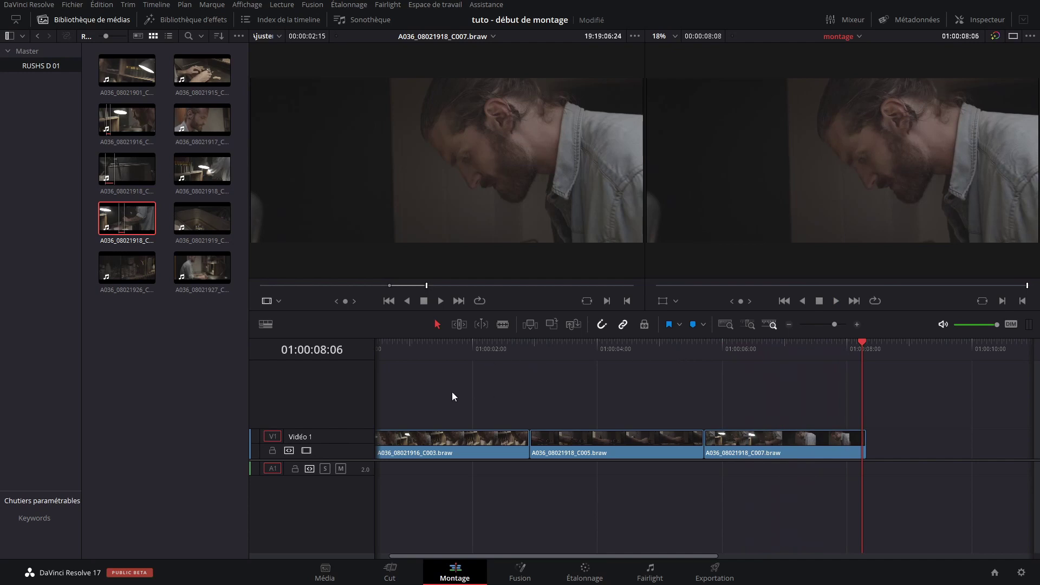
left_click_drag(452, 392, 520, 388)
left_click(157, 366)
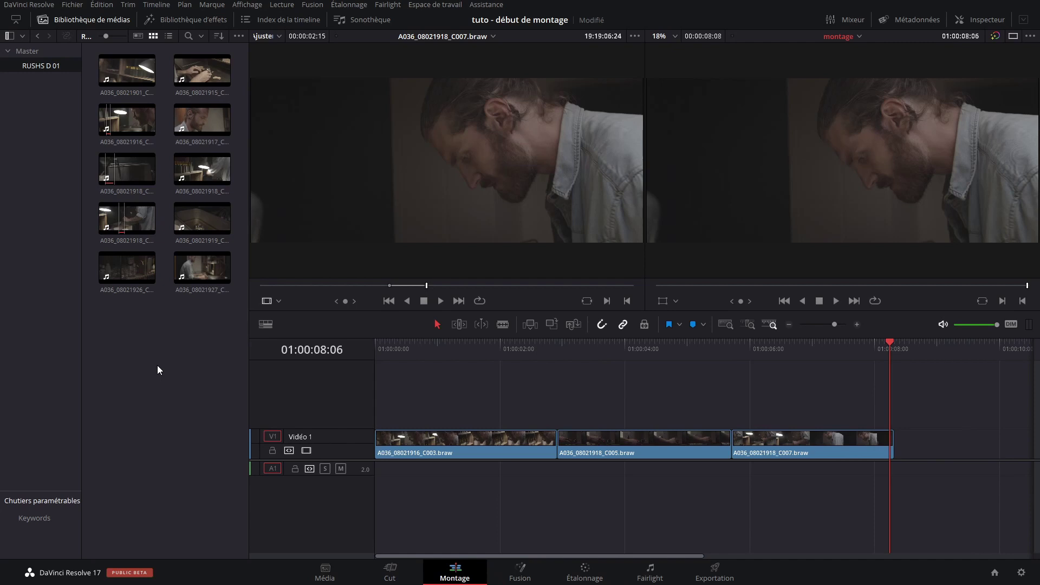
Step: Open the Master bin and start importing media into it
left_click(27, 51)
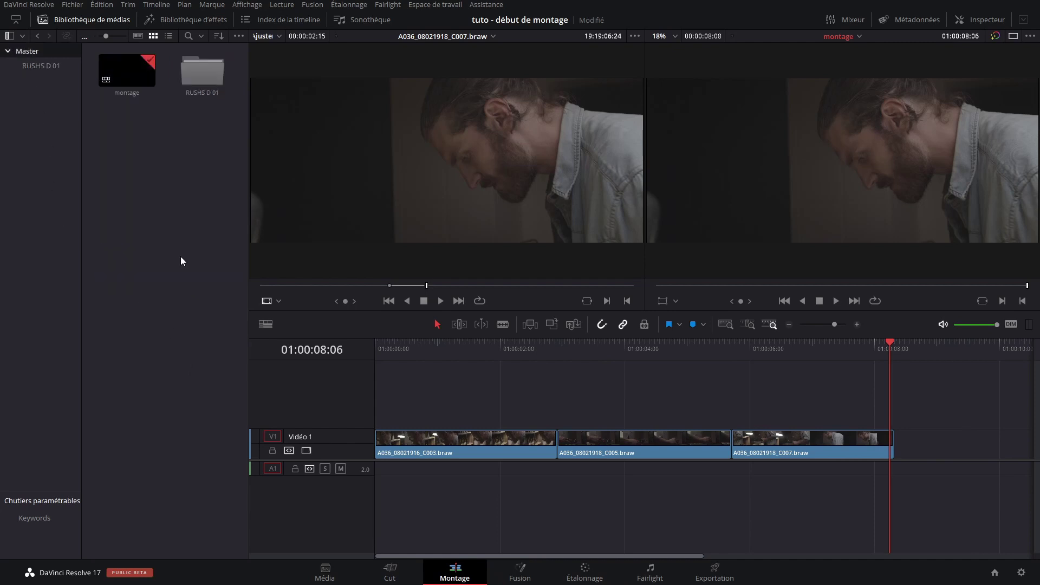
right_click(118, 158)
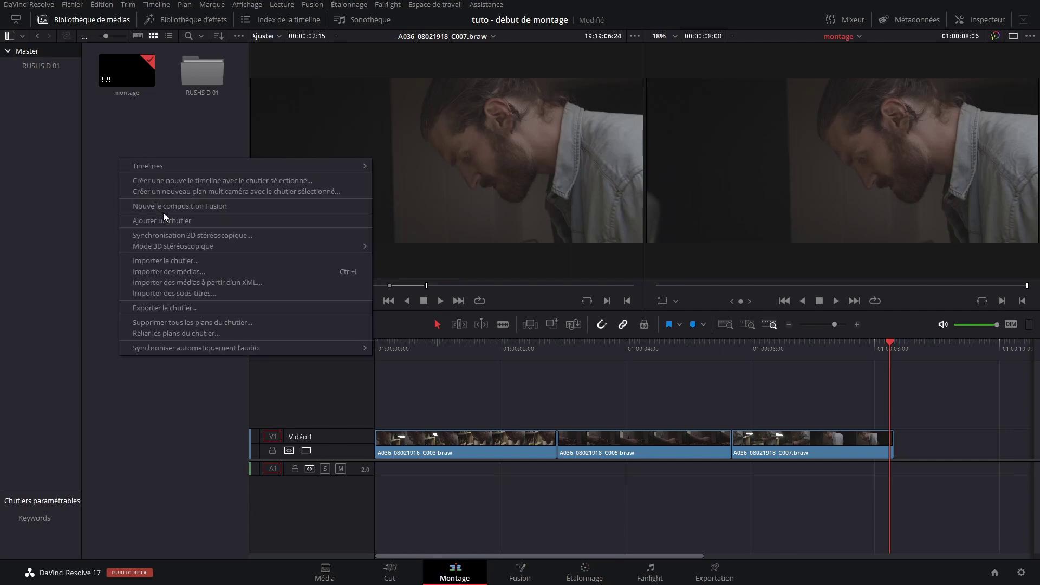
left_click(185, 272)
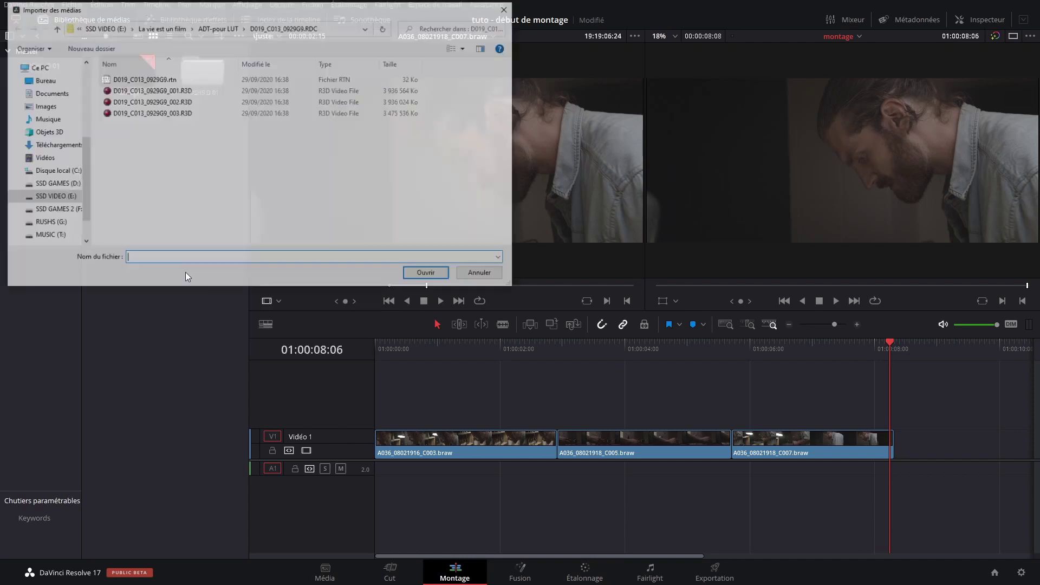
left_click_drag(214, 16, 227, 151)
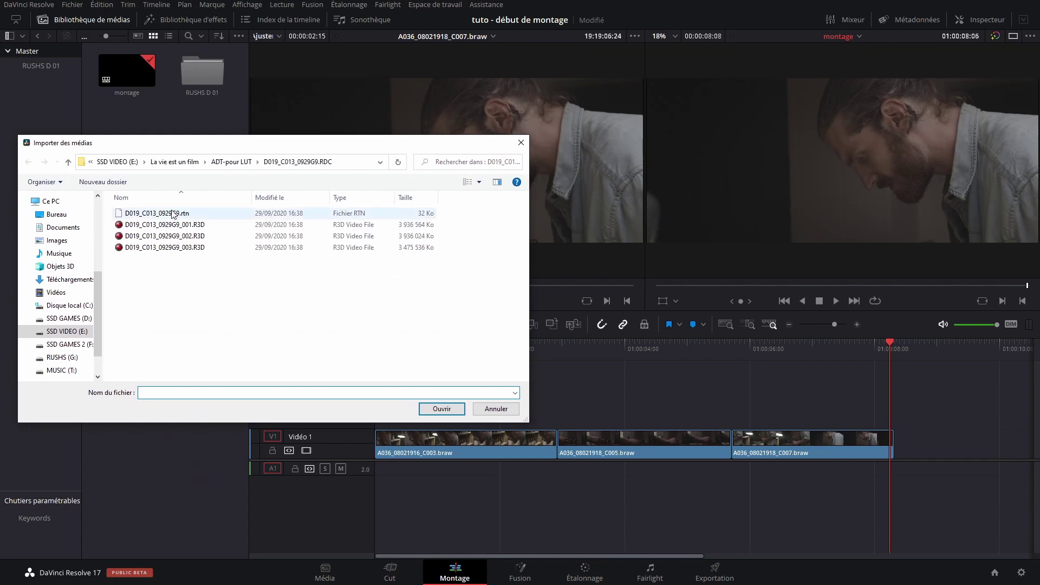
Step: Browse to the client's project folder inside Projets 2020 on the RUSHS (G:) drive
left_click(180, 162)
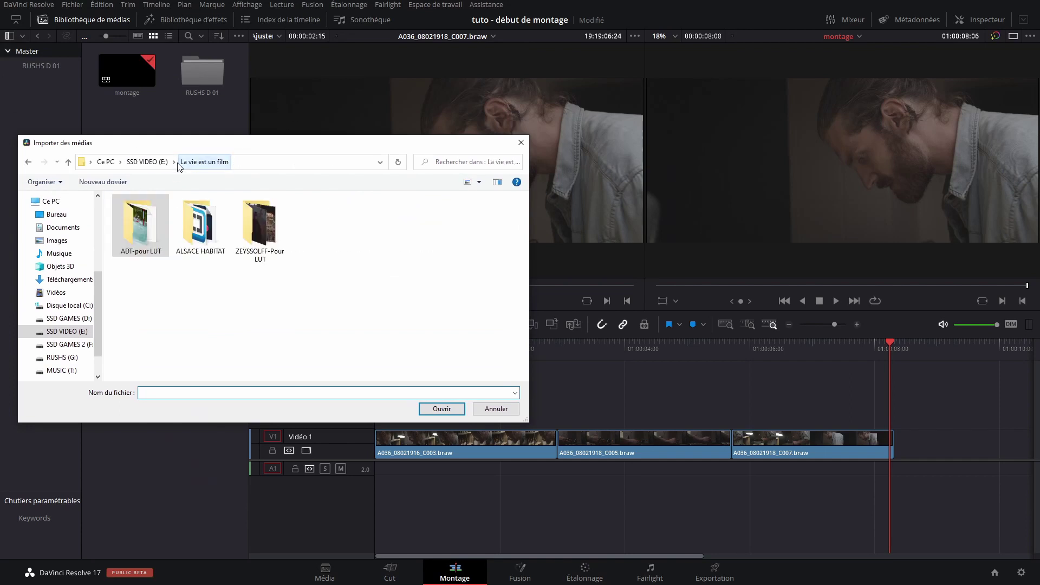
left_click(145, 162)
left_click(106, 162)
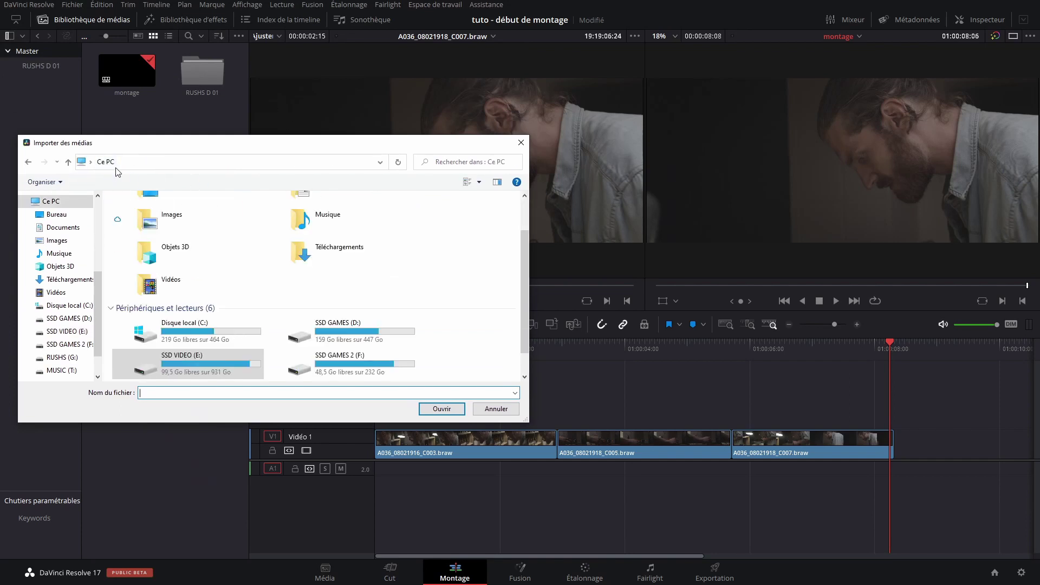
scroll(291, 358, "down", 1)
double_click(227, 371)
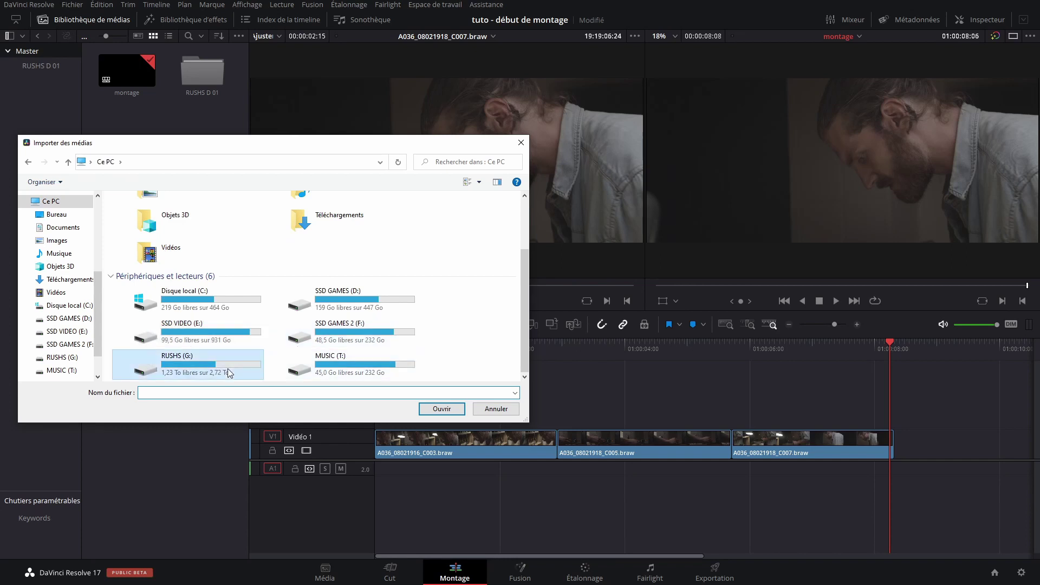
double_click(163, 260)
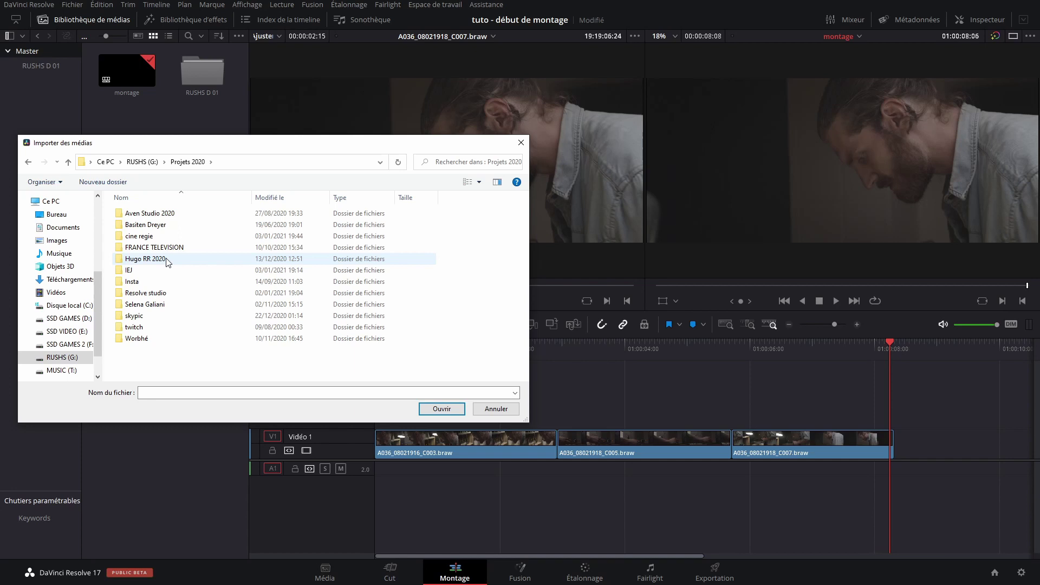
left_click(170, 308)
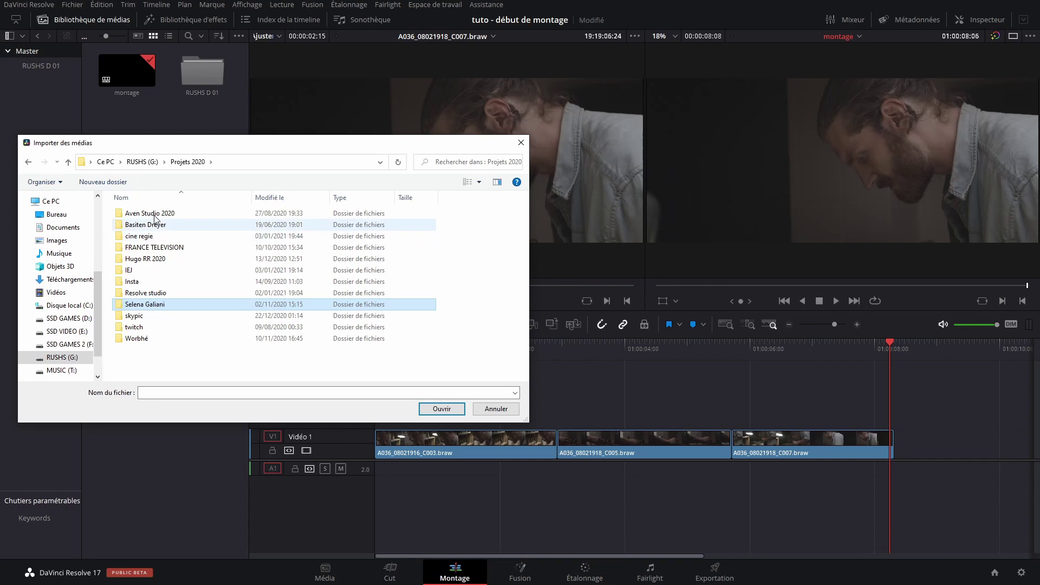
double_click(147, 308)
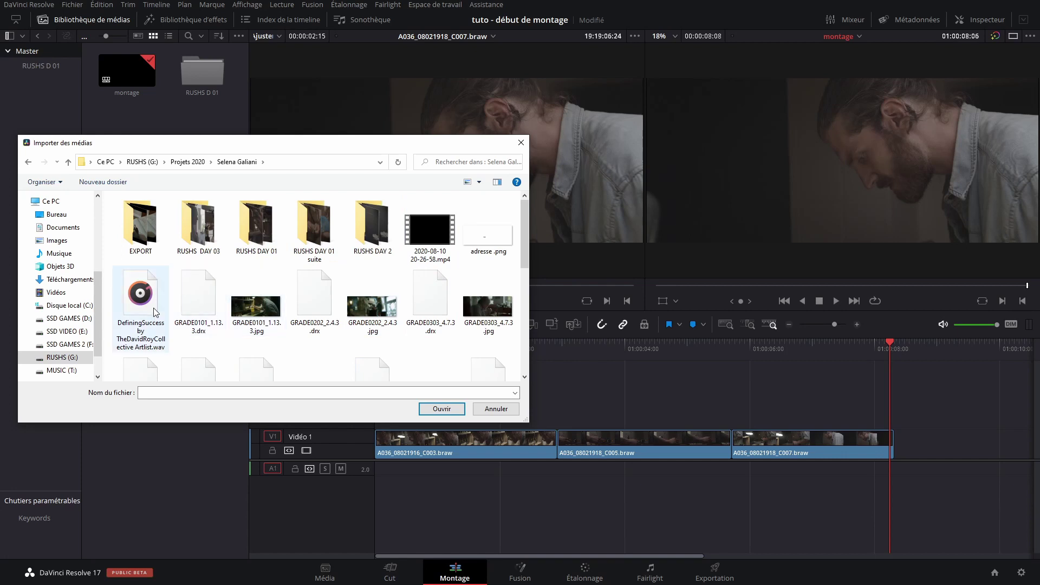
Step: Import the music file DefiningSuccess by TheDavidRoyCollective Artlist.wav and load it in the source viewer
left_click(159, 309)
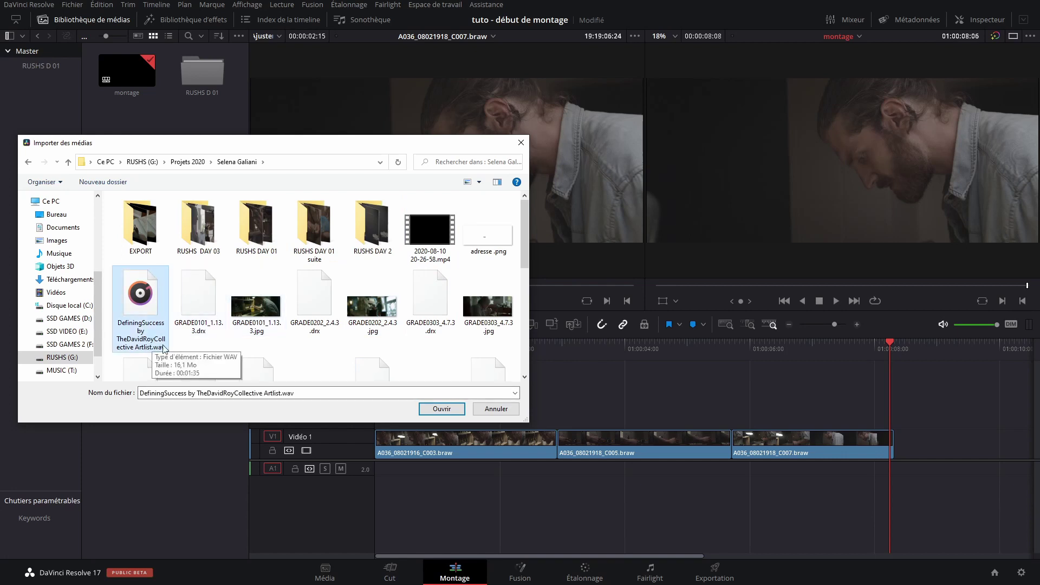
left_click(442, 409)
left_click(128, 82)
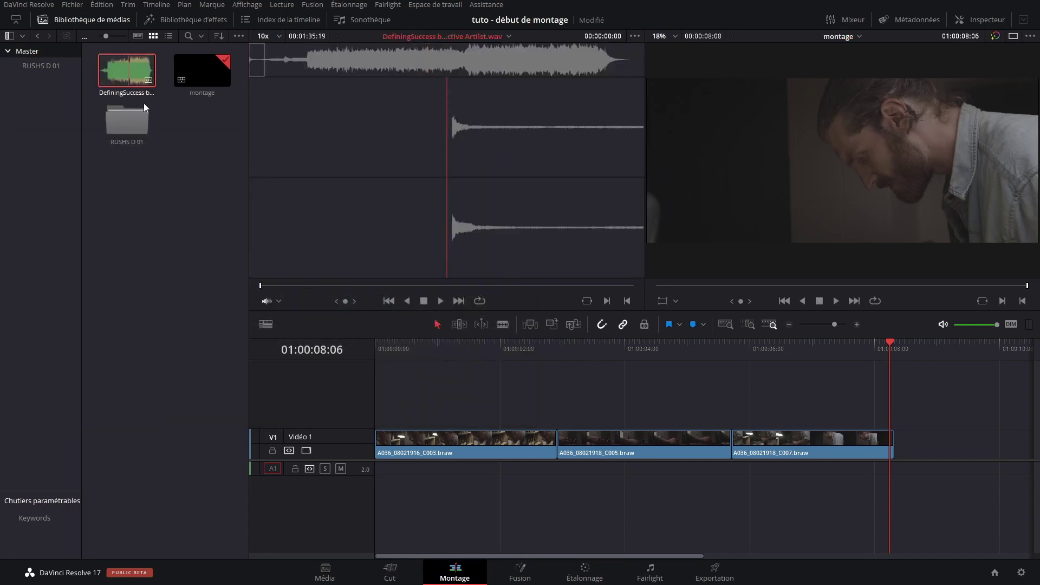
Step: Listen to the opening of the music and a passage around 00:00:22:00 in the source viewer, and return to its start
key("space")
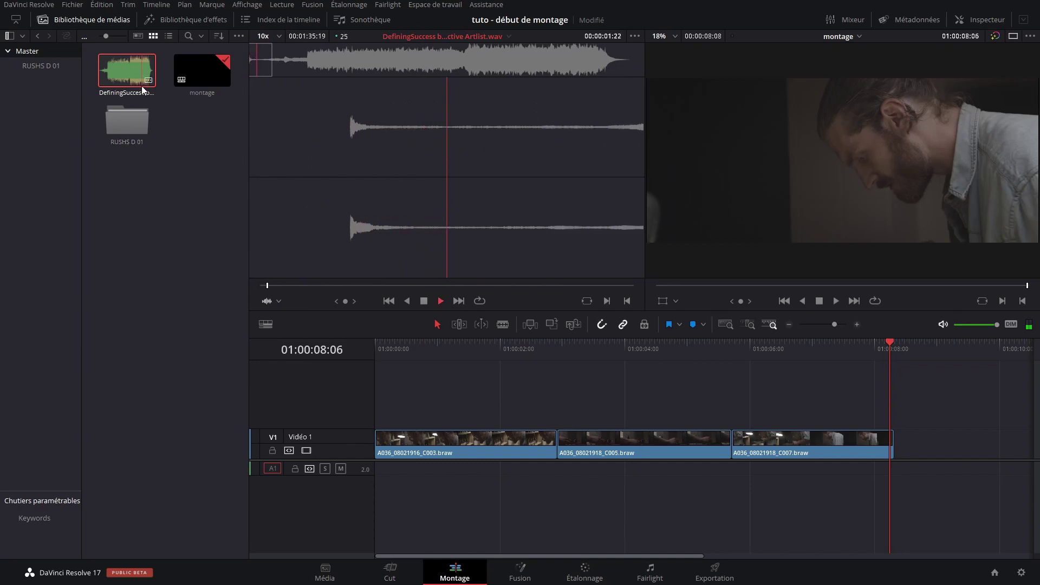
key("space")
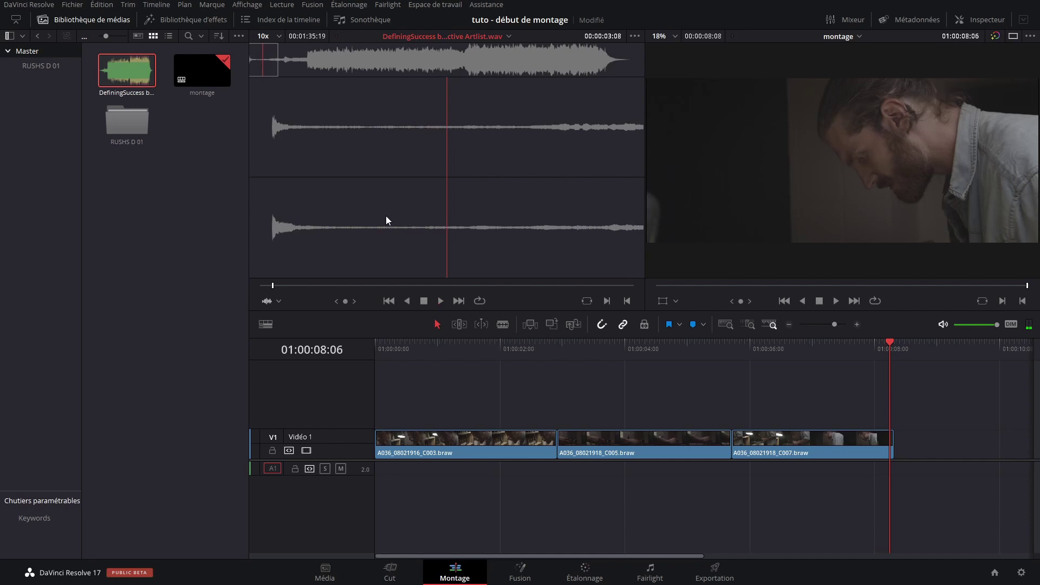
left_click(332, 286)
key("space")
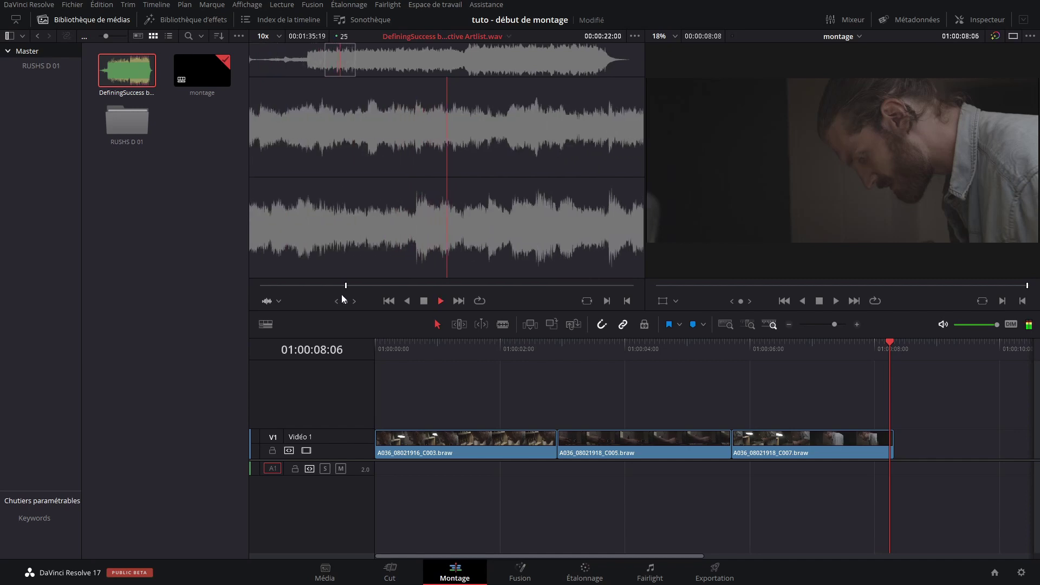
key("space")
key("XF86AudioLowerVolume")
key("space")
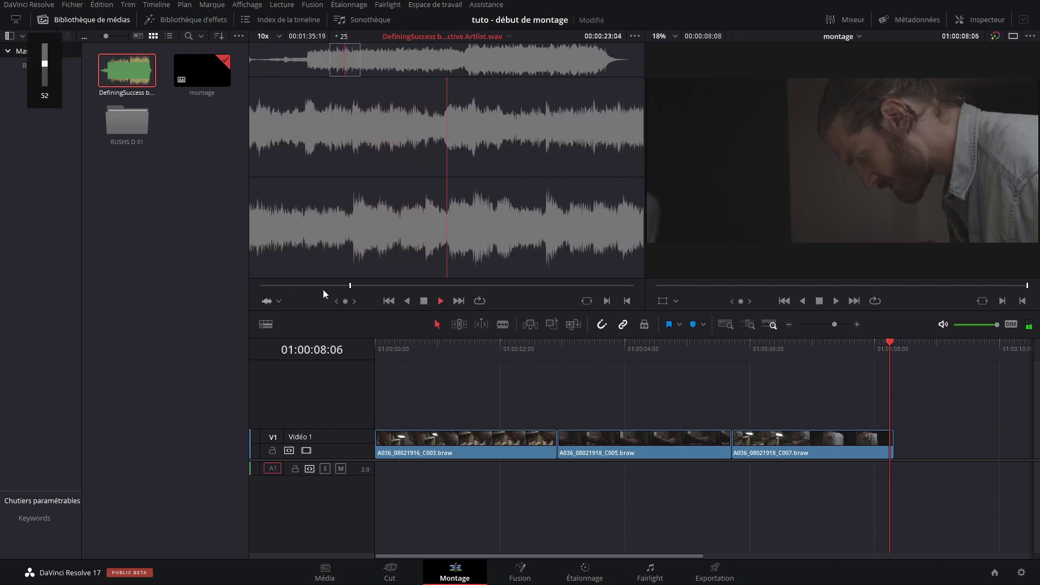
left_click_drag(348, 287, 250, 291)
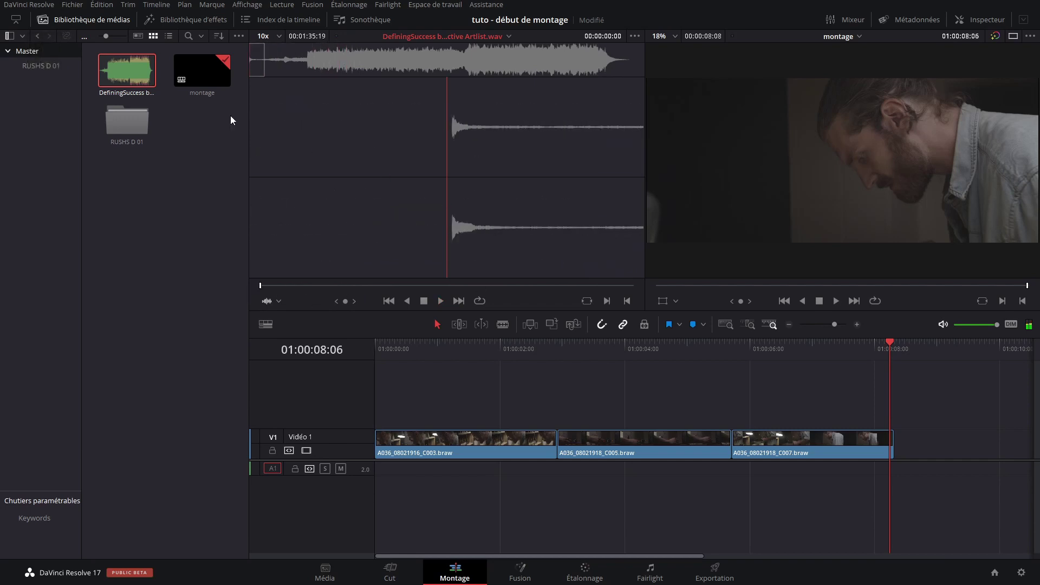
Step: Place DefiningSuccess by TheDavidRoyCollective Artlist.wav on audio track A1 at the timeline start and return the playhead to 01:00:00:00
left_click_drag(138, 87, 379, 475)
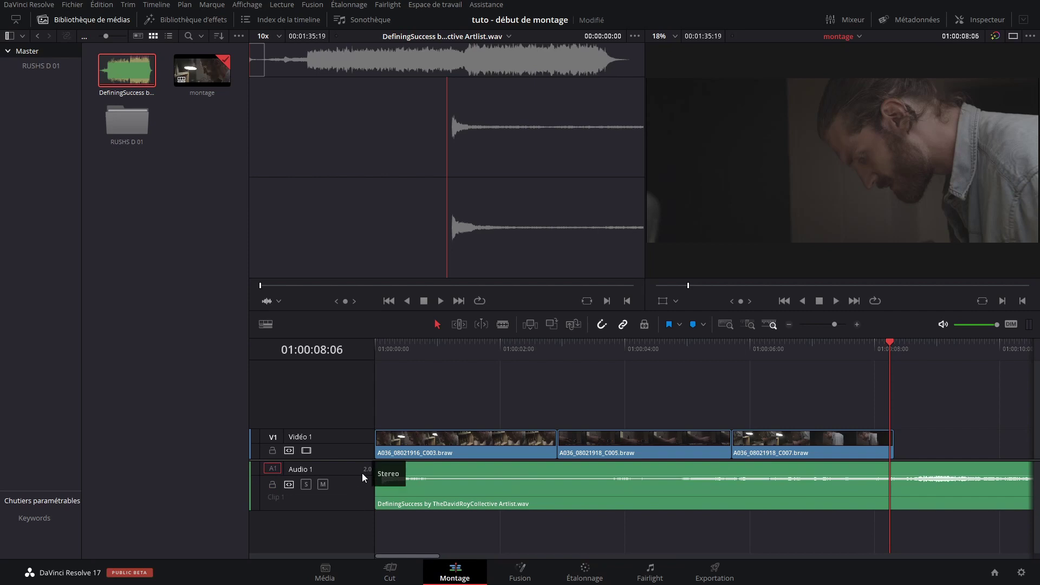
left_click_drag(879, 353, 298, 385)
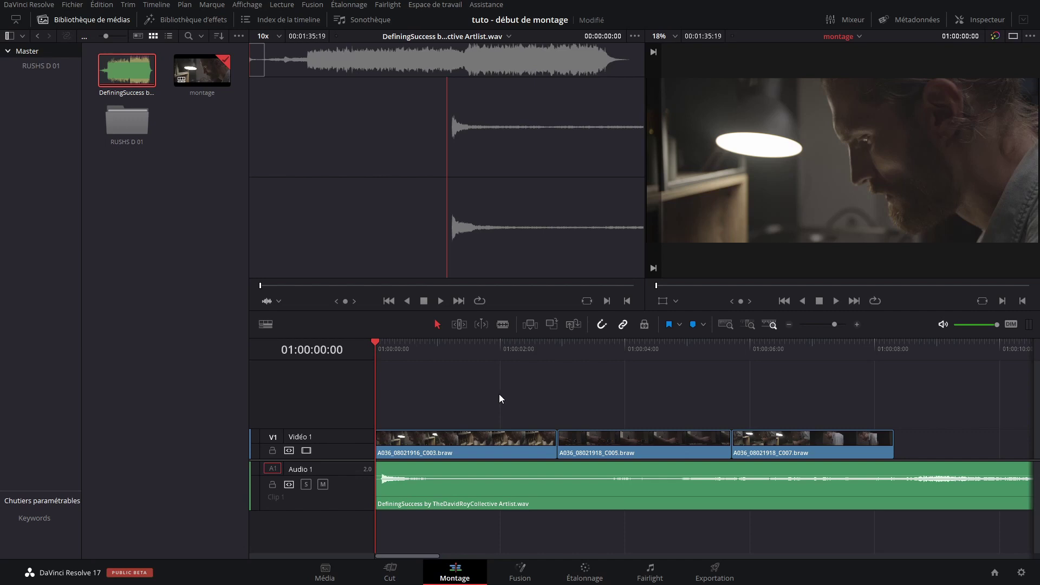
right_click(334, 542)
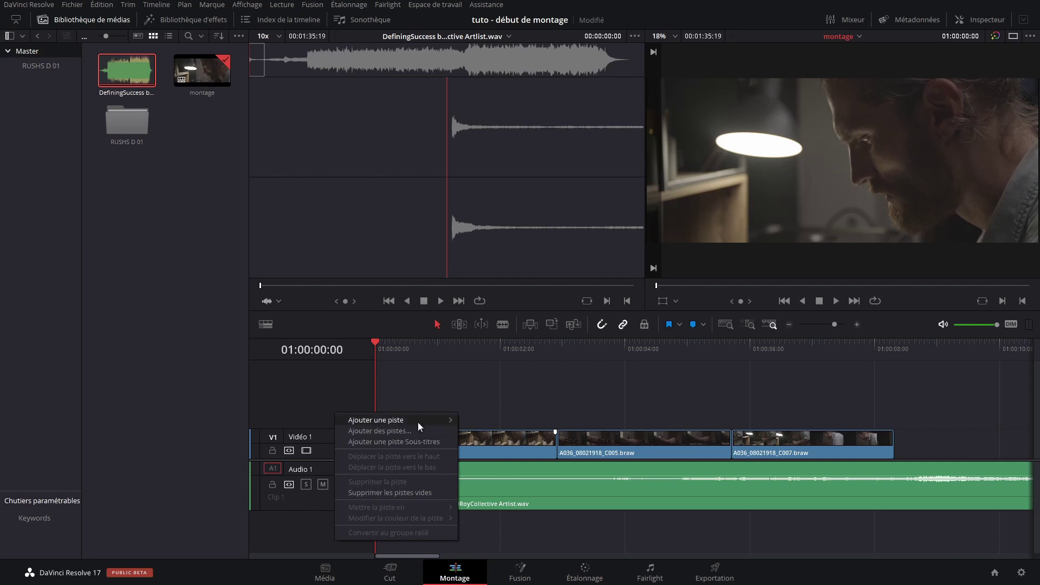
mouse_move(418, 421)
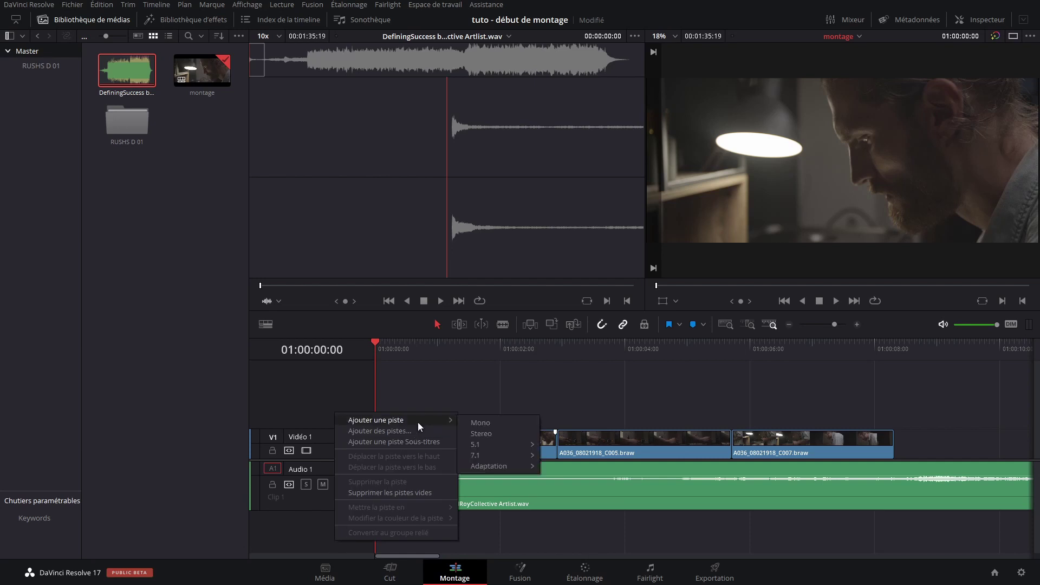
left_click(499, 401)
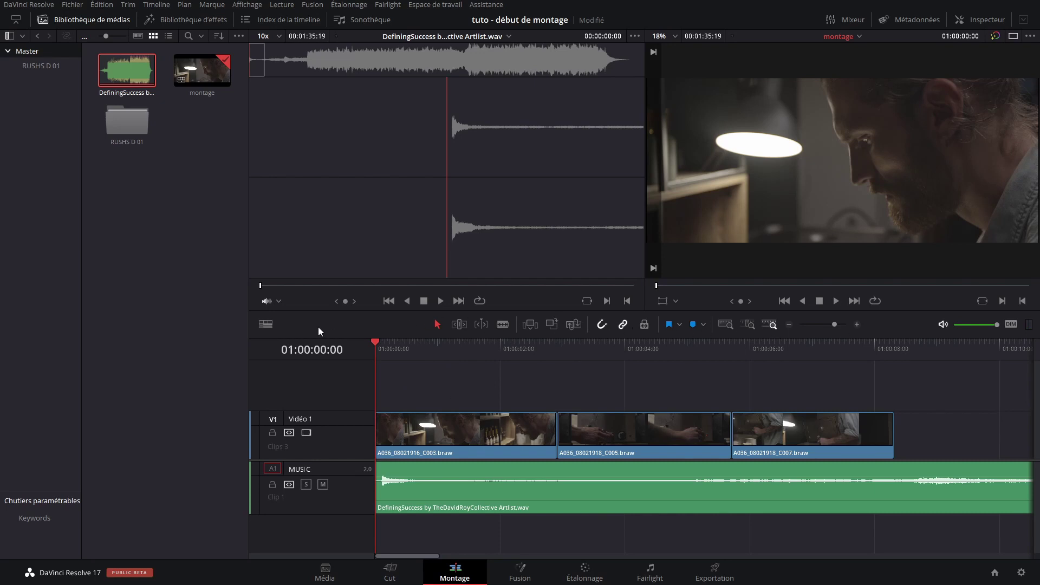
Step: Enable the tabbed timeline display for the montage timeline in the timeline view options
left_click(266, 325)
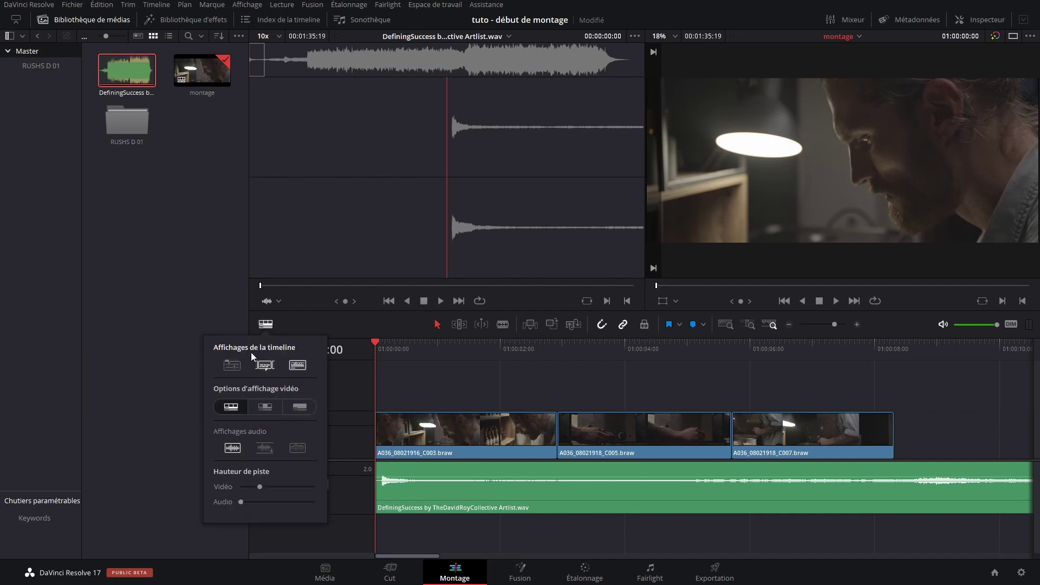
left_click(231, 366)
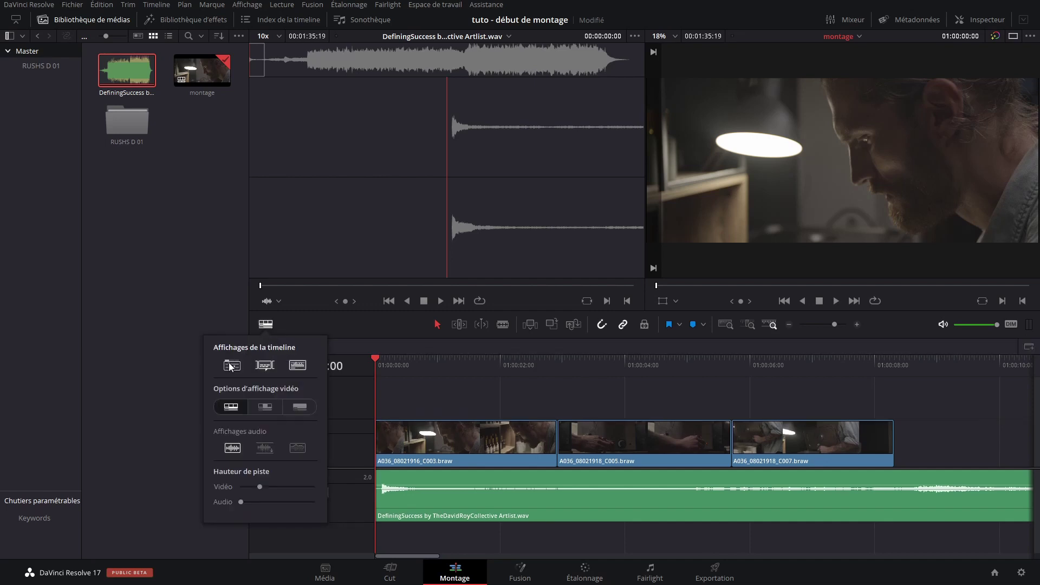
left_click(265, 324)
left_click(265, 320)
left_click(232, 370)
left_click(266, 323)
left_click(266, 324)
left_click(233, 366)
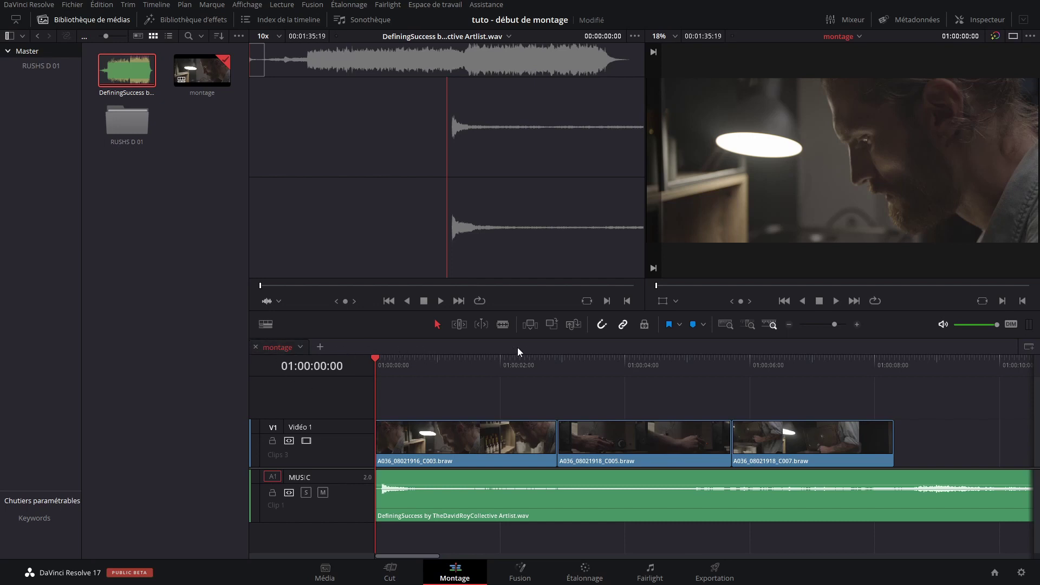
Step: Switch the audio waveforms off and back on, and turn off the subtitle tracks (Pistes Sous-titres) display
left_click(266, 324)
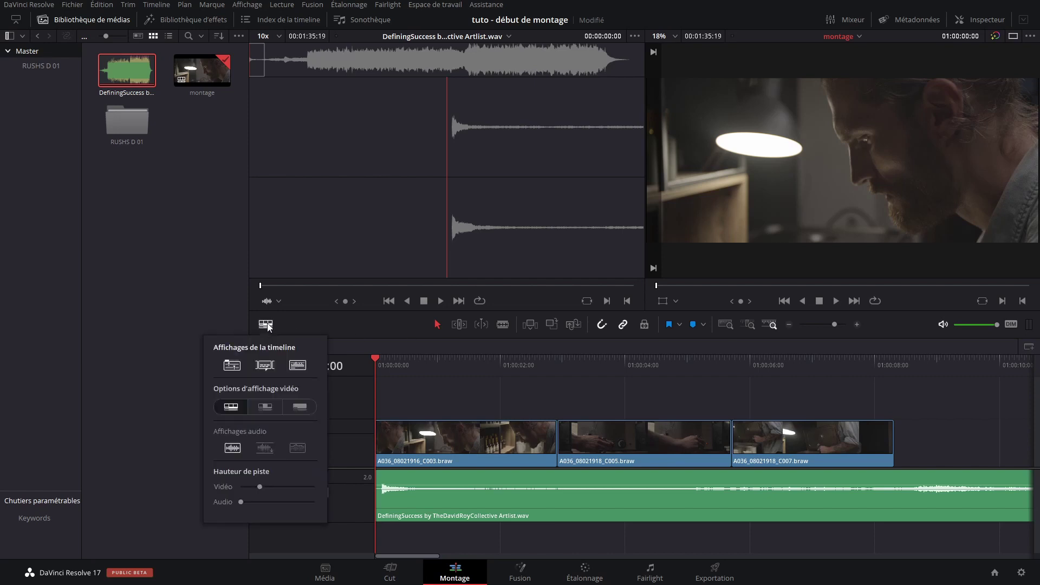
left_click(290, 367)
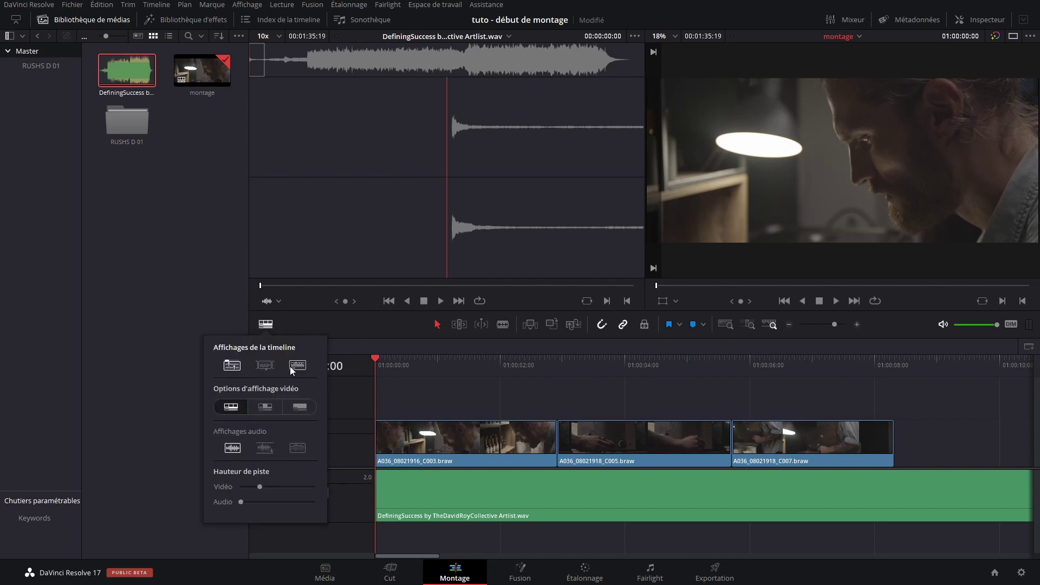
left_click(290, 366)
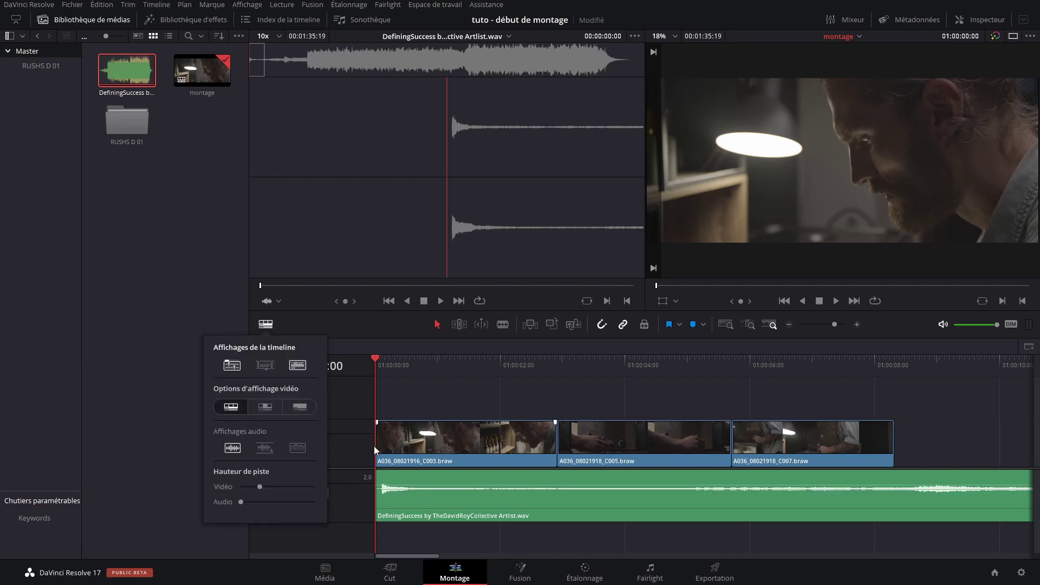
left_click(298, 366)
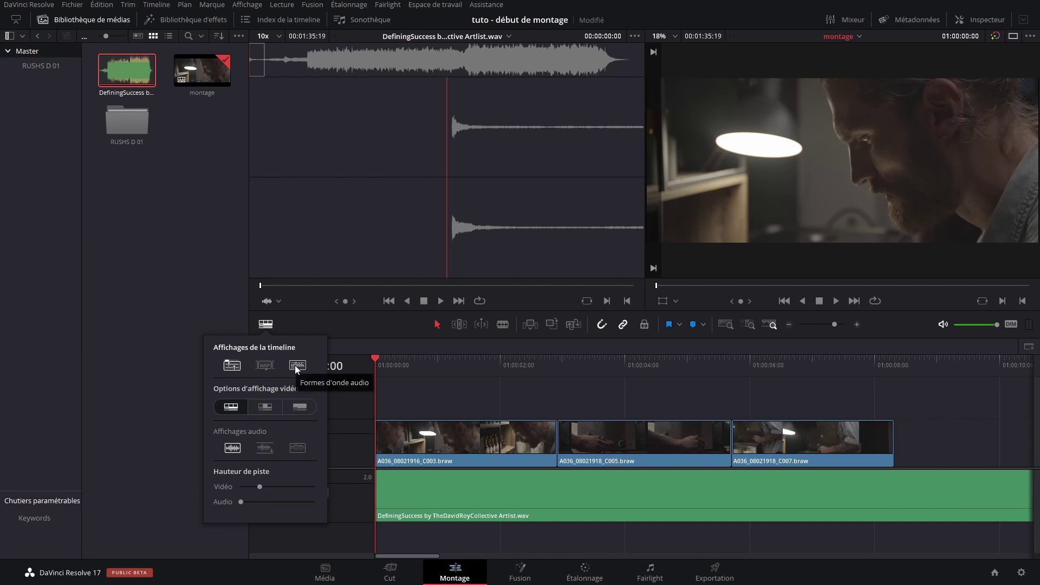
left_click(296, 367)
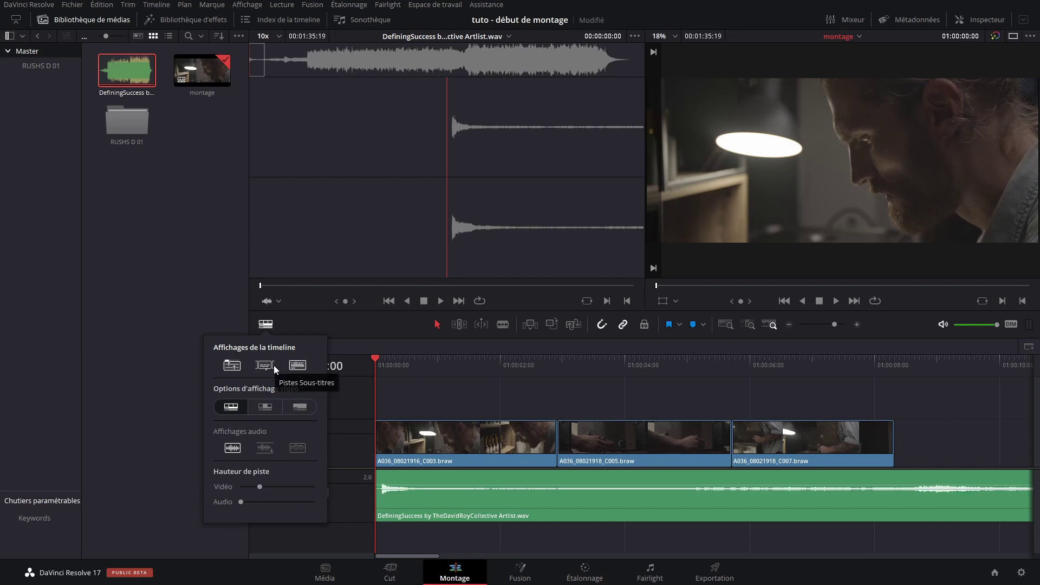
left_click(272, 367)
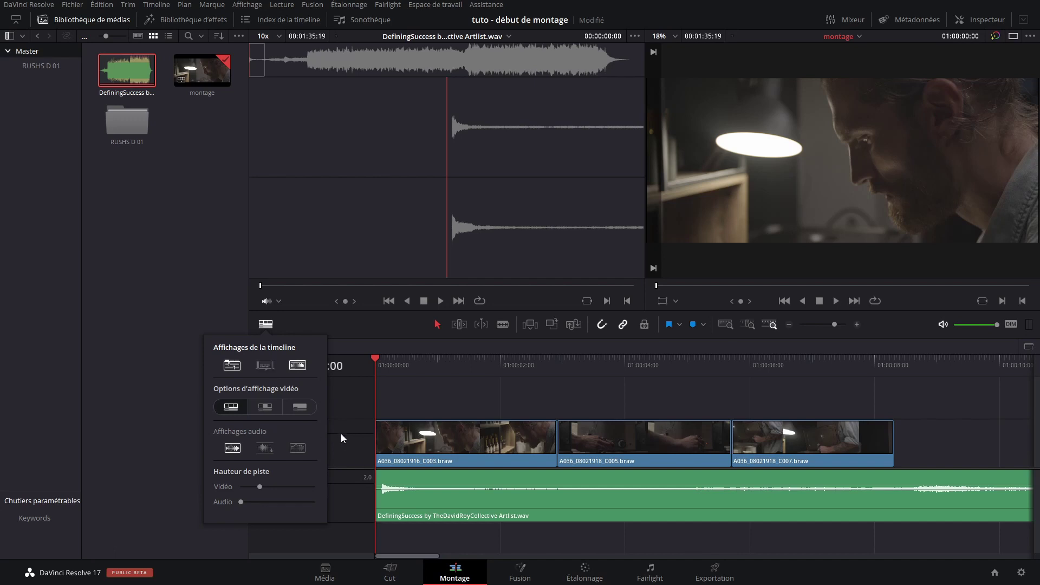
Step: Try the thumbnail and plain video display options for the clips, and return to the continuous filmstrip display
left_click(254, 408)
left_click(297, 407)
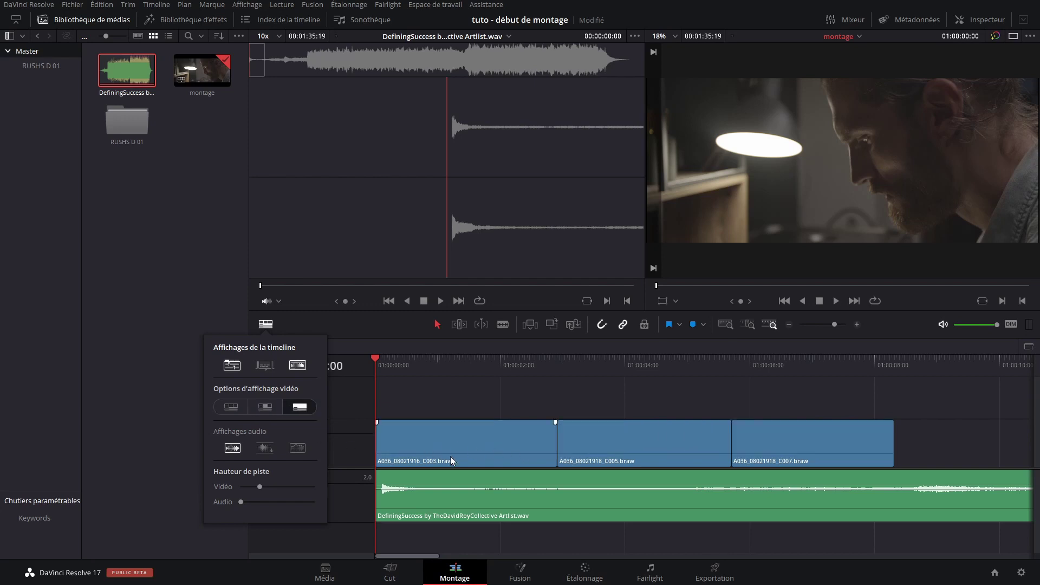
left_click(267, 410)
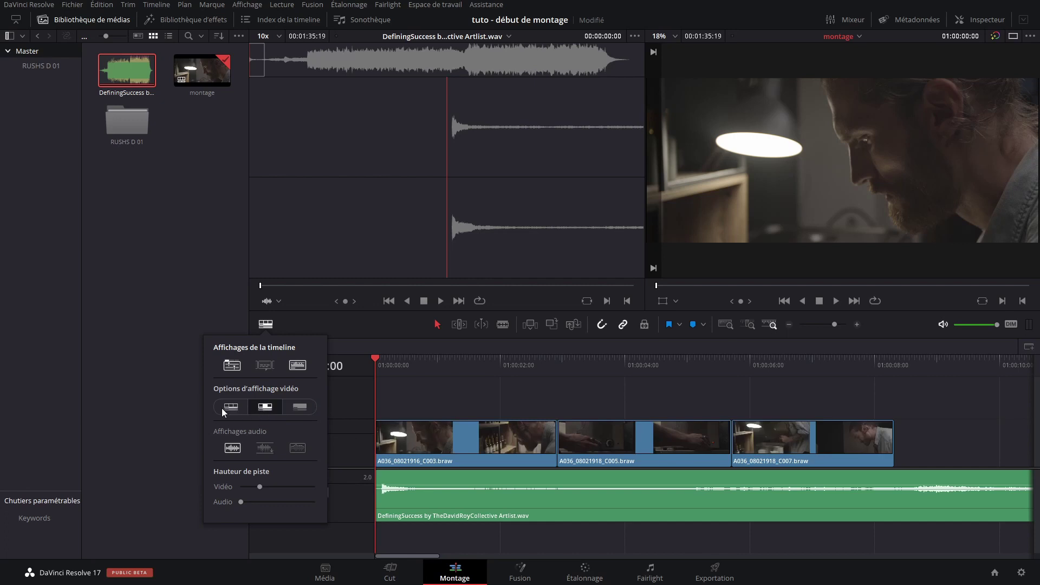
left_click(222, 408)
left_click(265, 408)
left_click(226, 408)
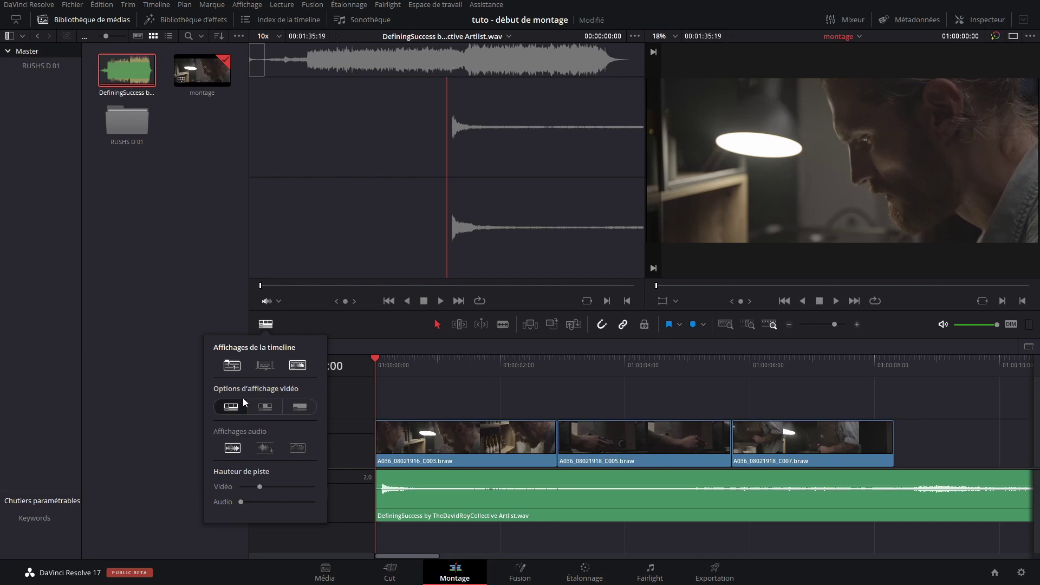
Step: Try the non-rectified waveform, full waveform and waveform border display options on the music clip
left_click(264, 448)
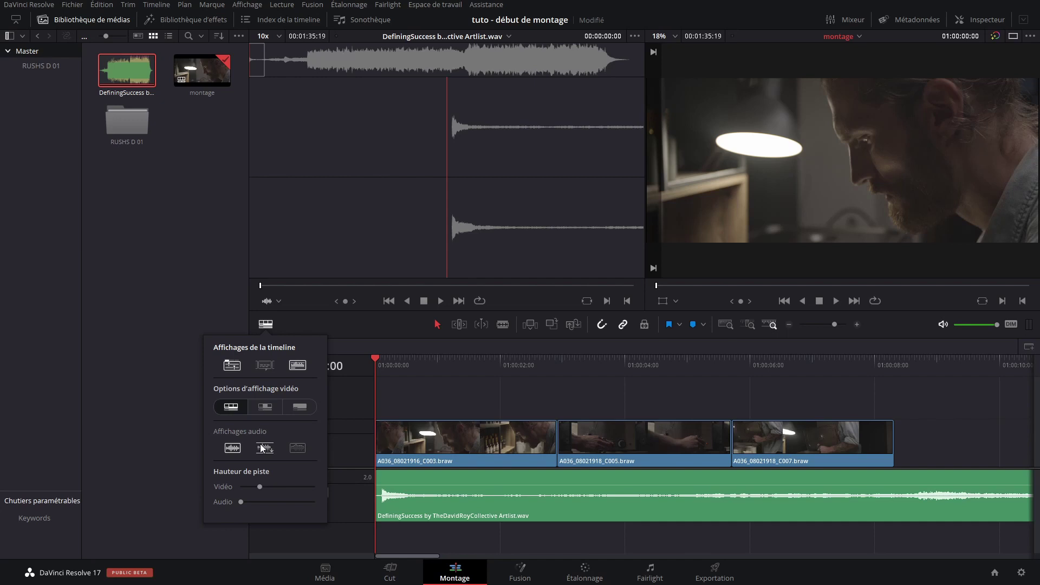
left_click(268, 451)
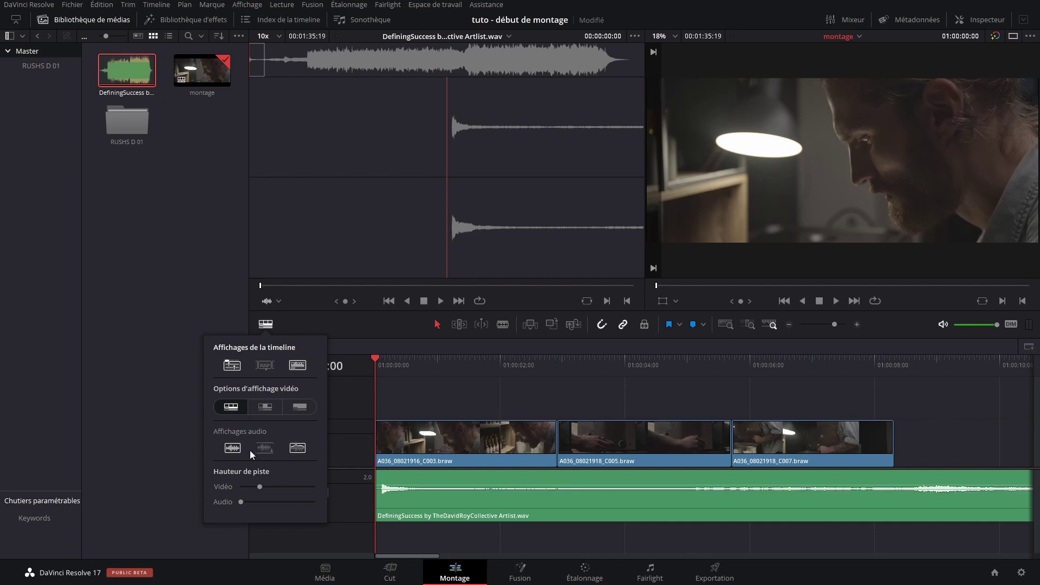
left_click(233, 449)
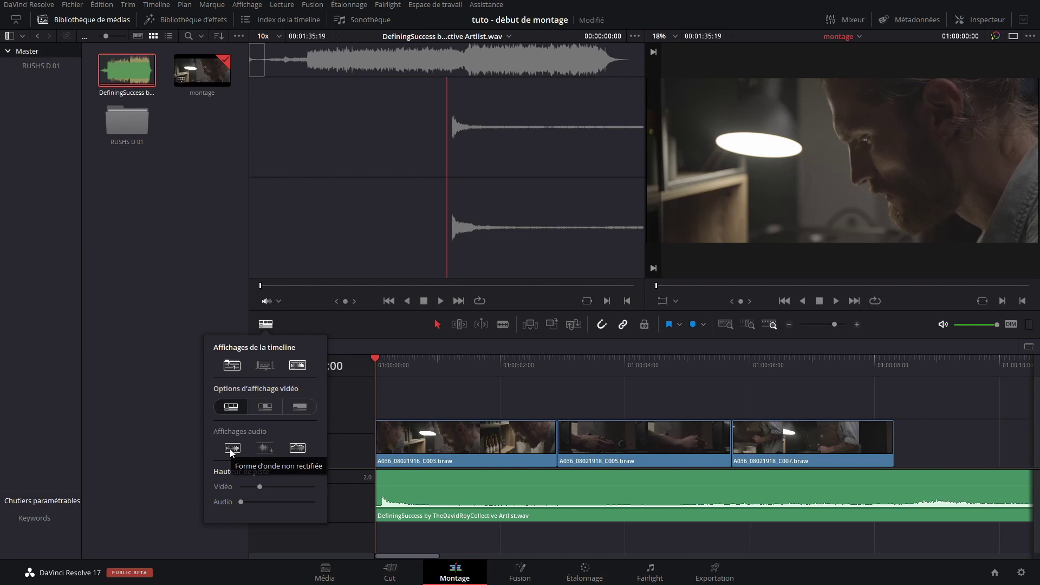
left_click(230, 448)
left_click(264, 450)
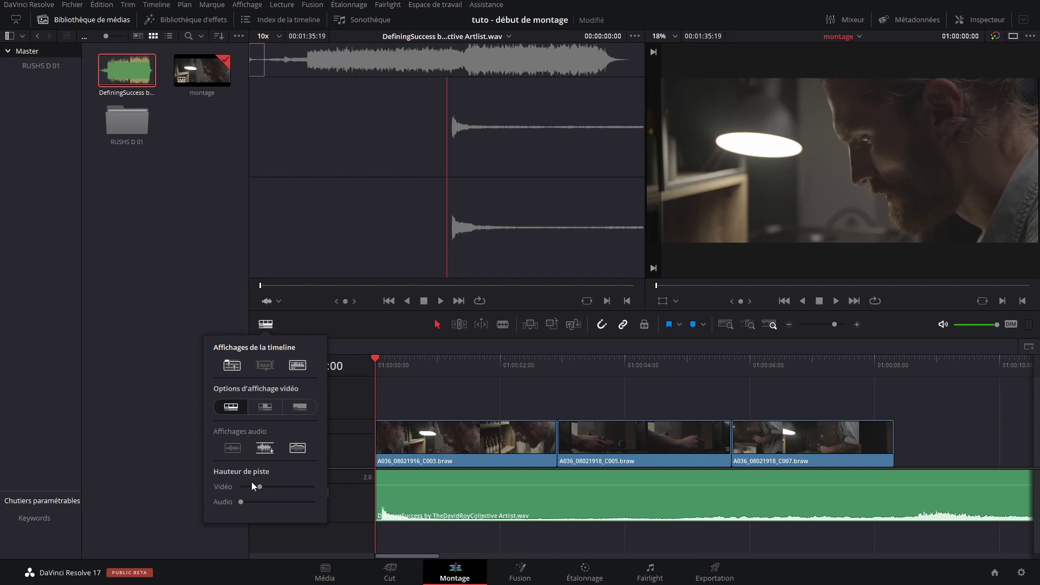
left_click(258, 452)
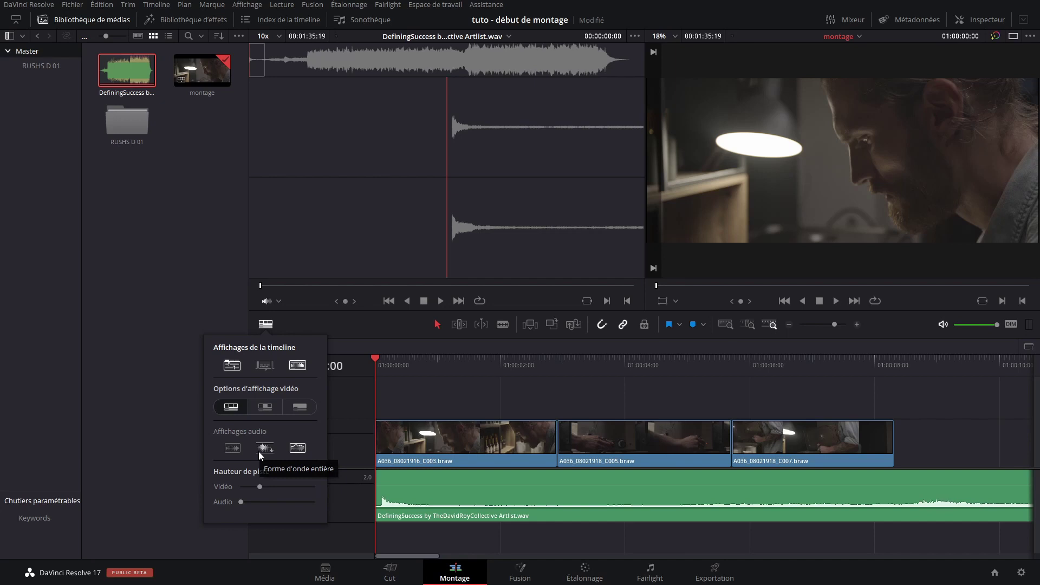
left_click(297, 449)
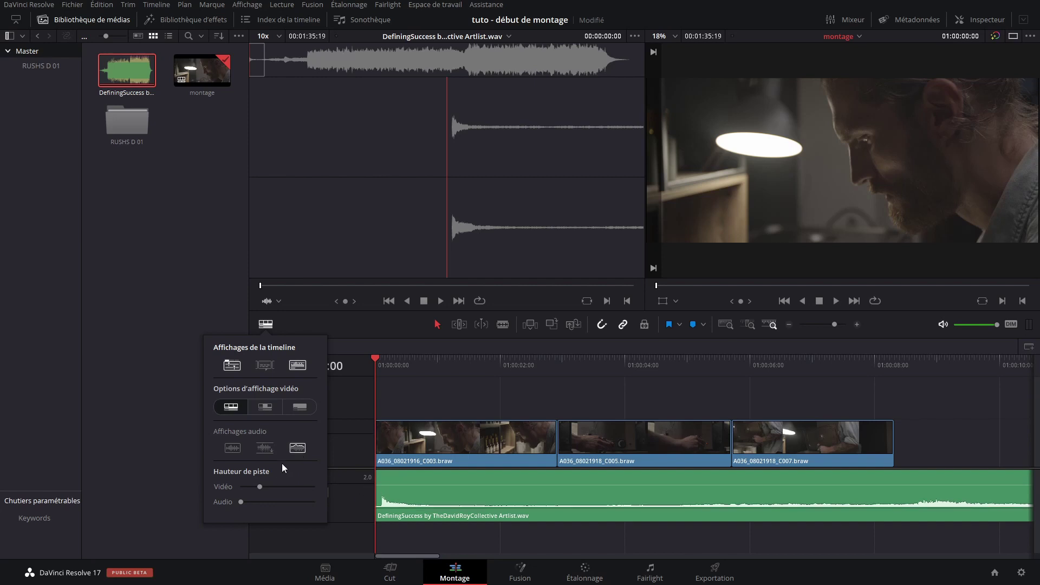
Step: Make the video track slightly shorter and the audio track taller, and display the music as a non-rectified waveform
left_click_drag(258, 488, 271, 507)
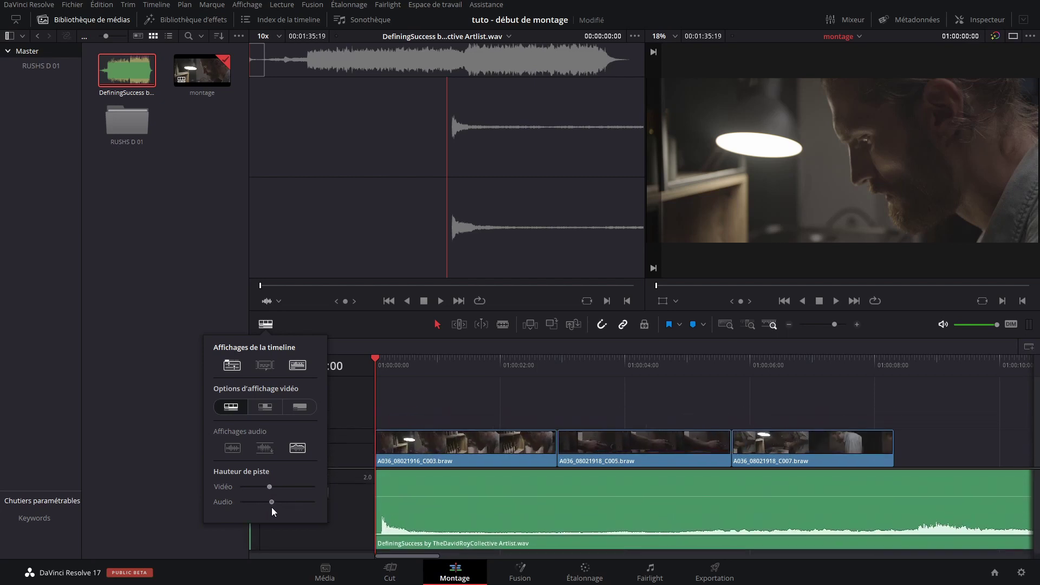
left_click(232, 448)
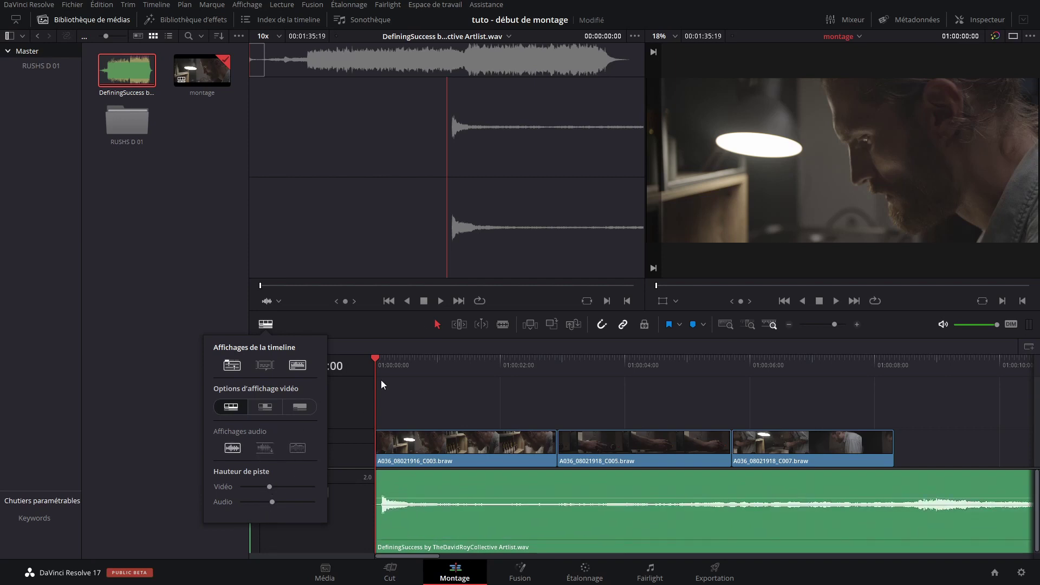
left_click(260, 324)
left_click(266, 324)
left_click(489, 402)
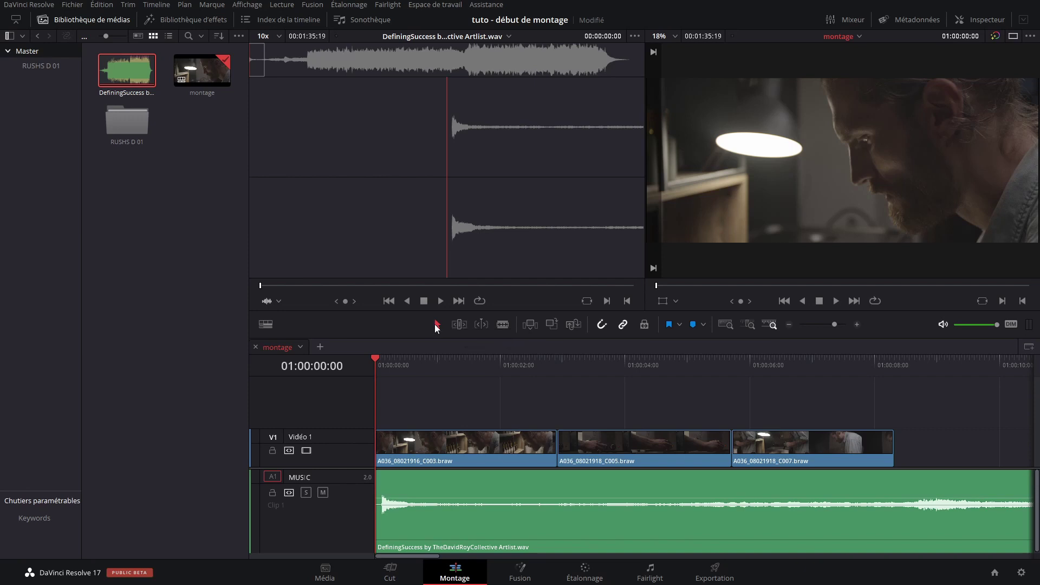
Step: In trim mode, roll the cut between the A036_08021916_C003 and A036_08021918_C005 clips about 18 frames earlier and play it back
mouse_move(452, 445)
left_mouse_down()
mouse_move(460, 399)
mouse_move(454, 450)
left_mouse_up()
key("t")
left_click_drag(558, 444, 509, 444)
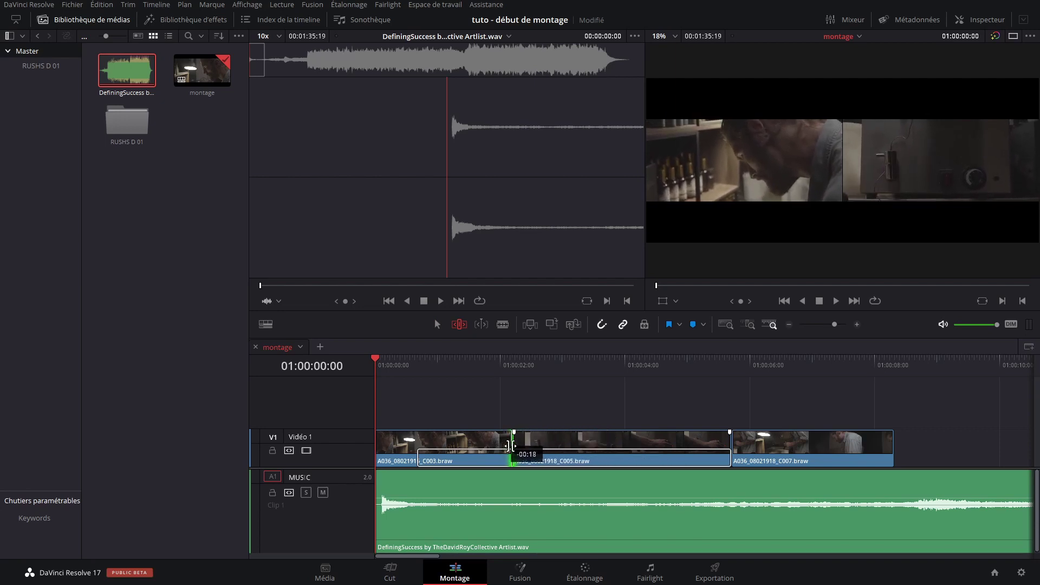
key("space")
key("space")
Step: Roll the cut between the first two clips to about 01:00:04:06, play around it and undo the last roll edit
left_click_drag(512, 443, 639, 443)
key("/")
key("space")
key("space")
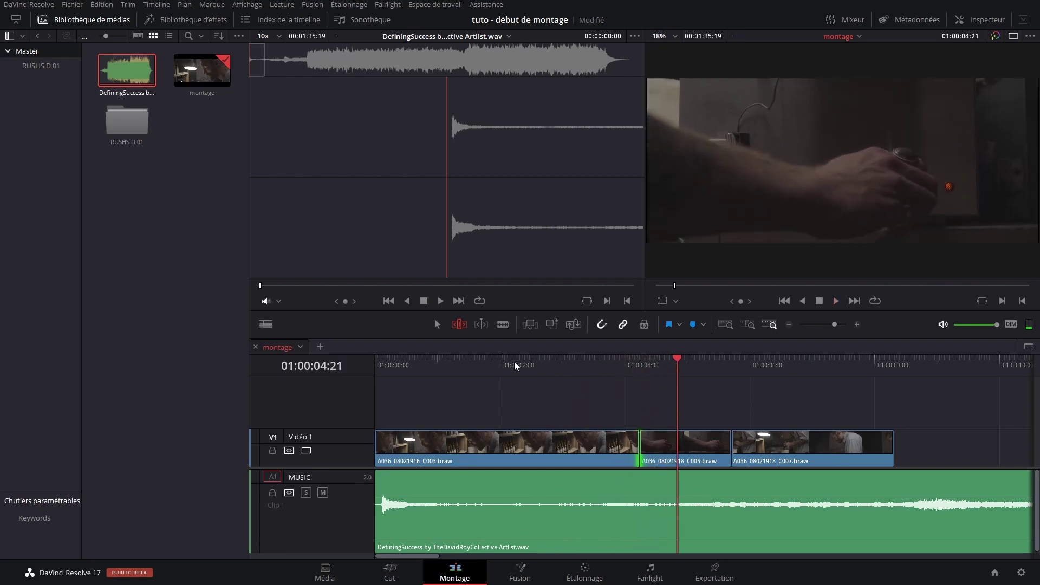
key("ctrl+z")
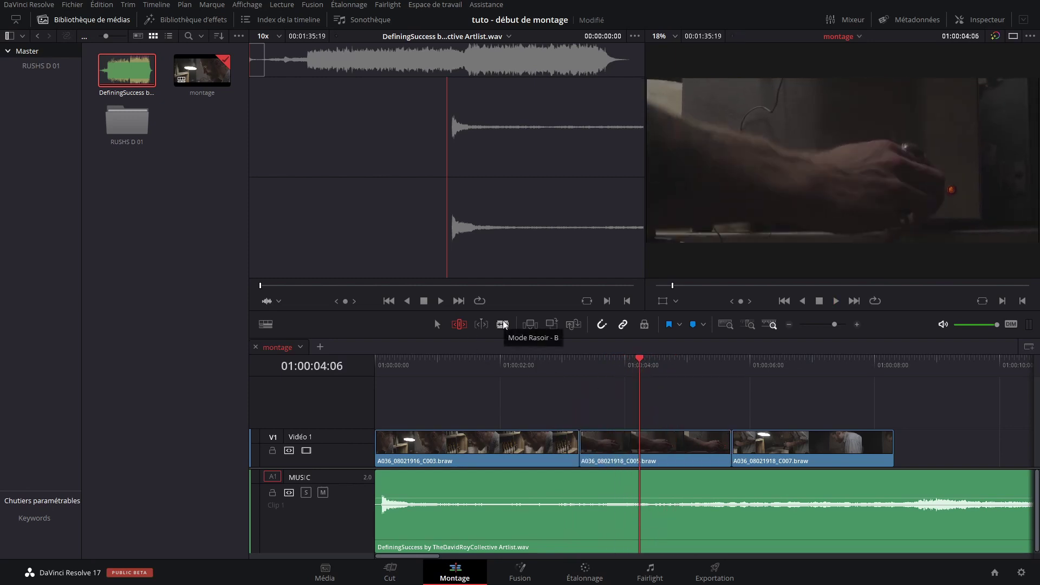
Step: Use the razor to split the C003 clip at four points, the C005 clip at three and the C007 clip once
left_click(503, 325)
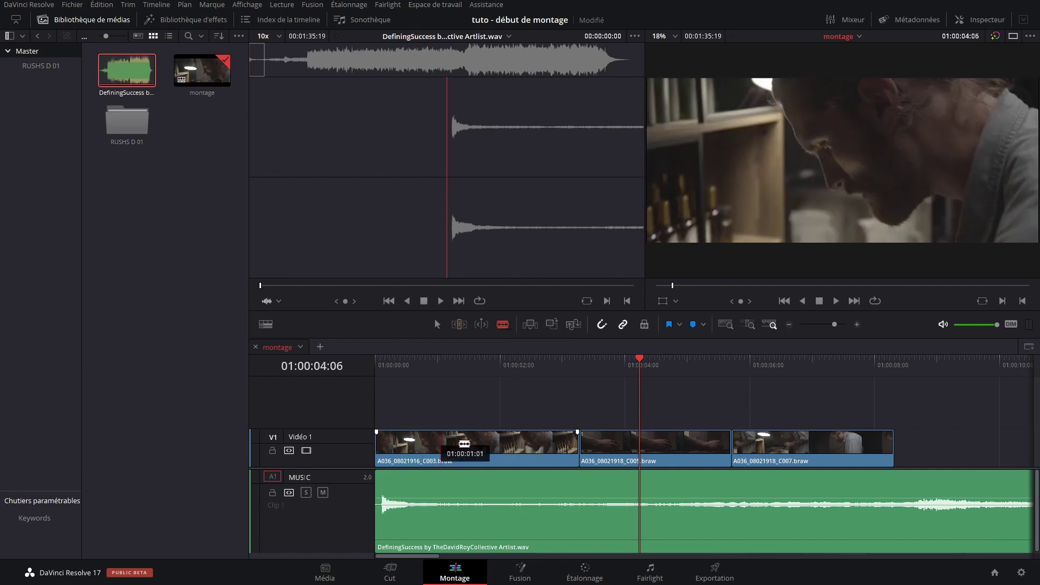
left_click(518, 445)
left_click(493, 445)
left_click(407, 443)
left_click(682, 443)
left_click(640, 443)
left_click(590, 443)
left_click(810, 445)
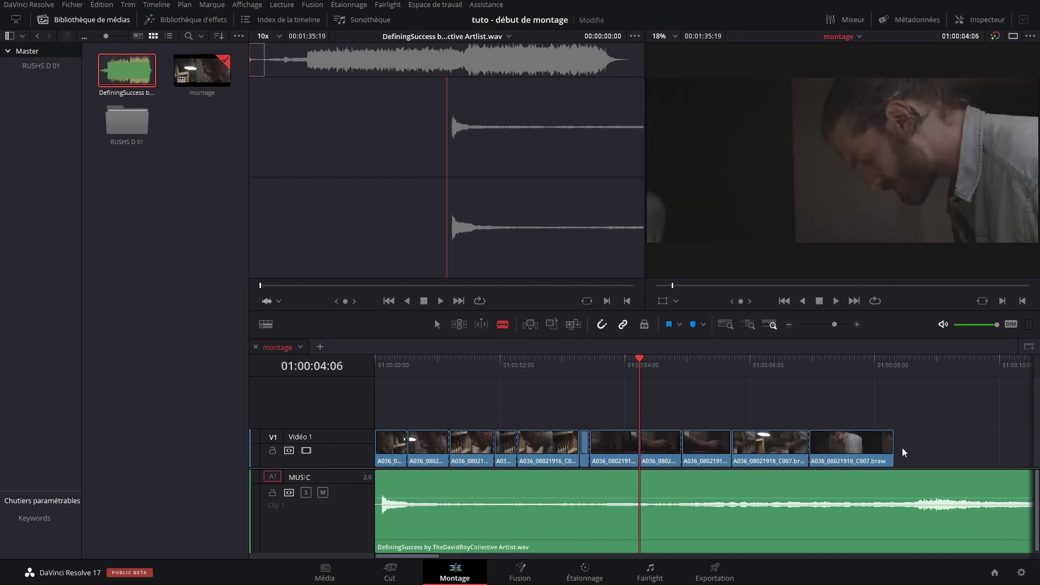
Step: Split the music clip with the razor at about 01:00:02, 01:00:04 and 01:00:06
left_click(533, 498)
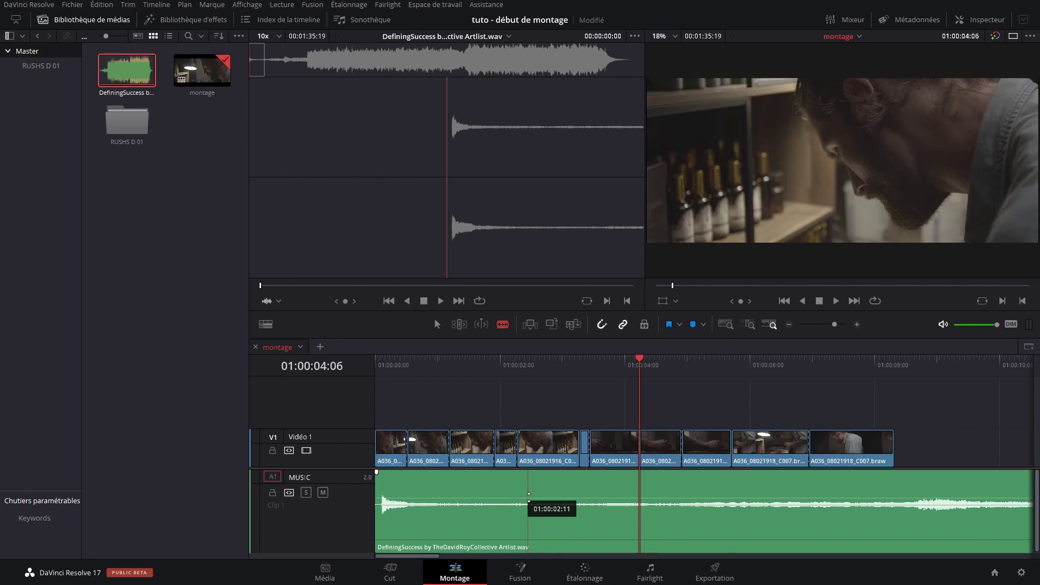
left_click(652, 501)
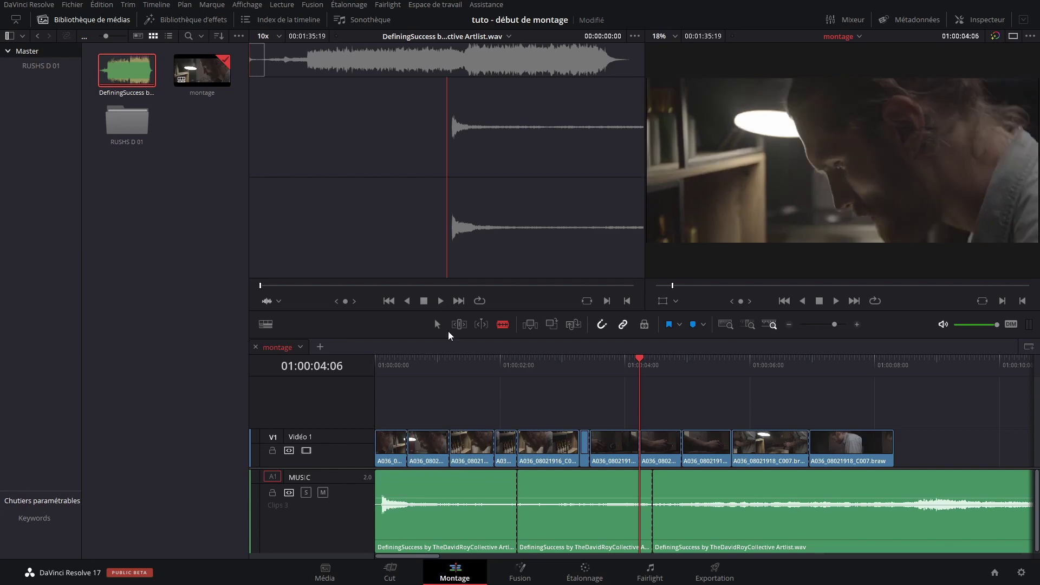
left_click(750, 506)
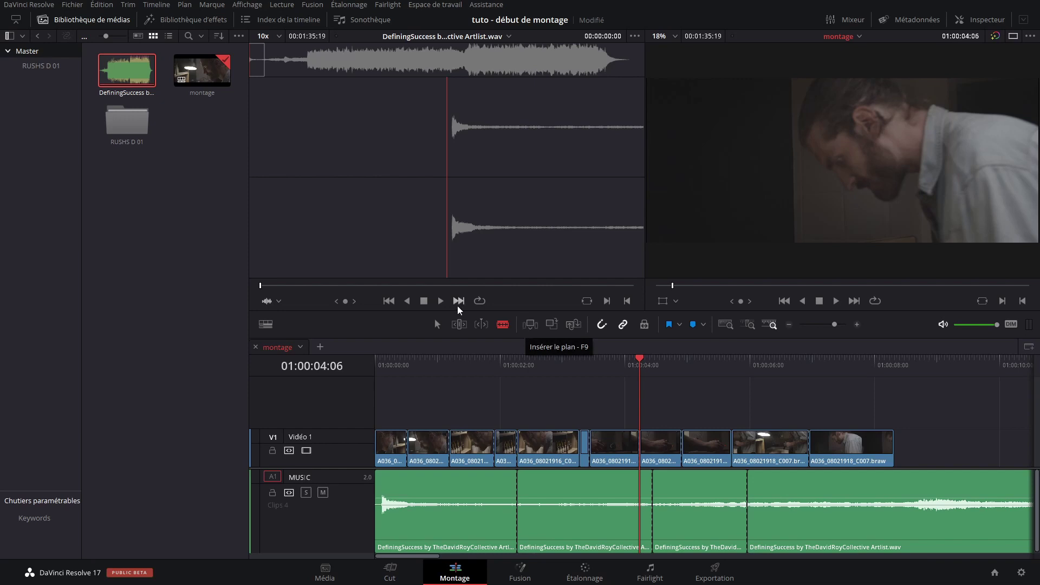
Step: Load A036_08021915_C002.braw from the RUSHS D 01 bin and mark a 3 s 22 frame range ending at 19:16:10:15
left_click(74, 67)
left_click(194, 60)
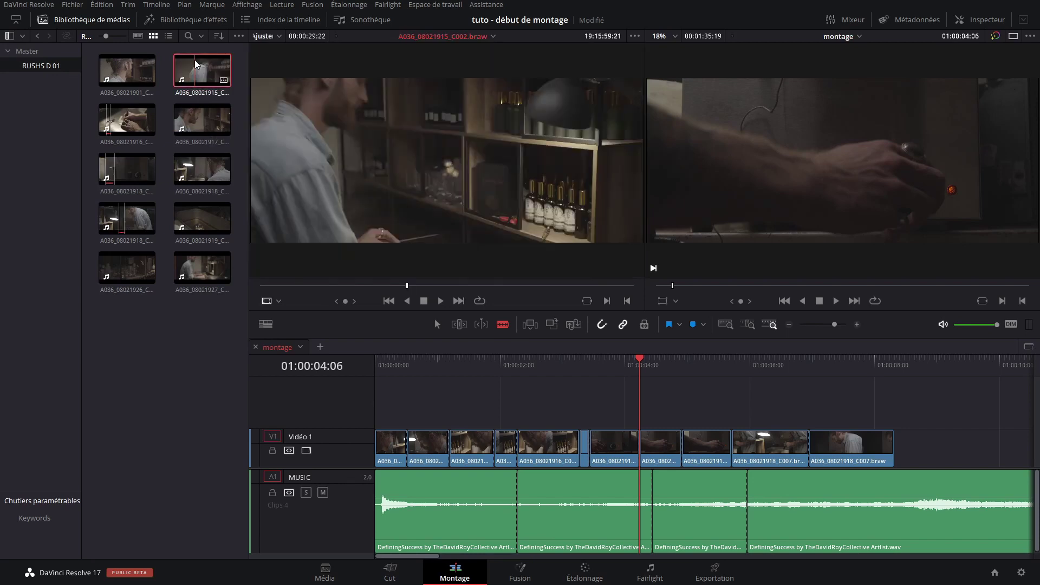
mouse_move(480, 285)
left_mouse_down()
mouse_move(509, 286)
mouse_move(495, 284)
left_mouse_up()
key("space")
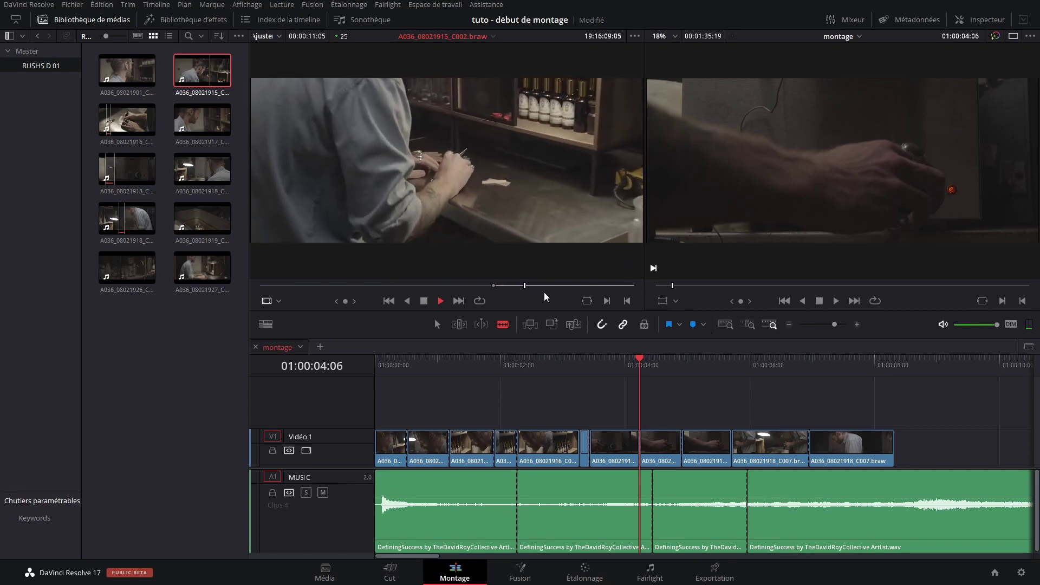
left_click(541, 285)
key("o")
left_click_drag(425, 268, 544, 205)
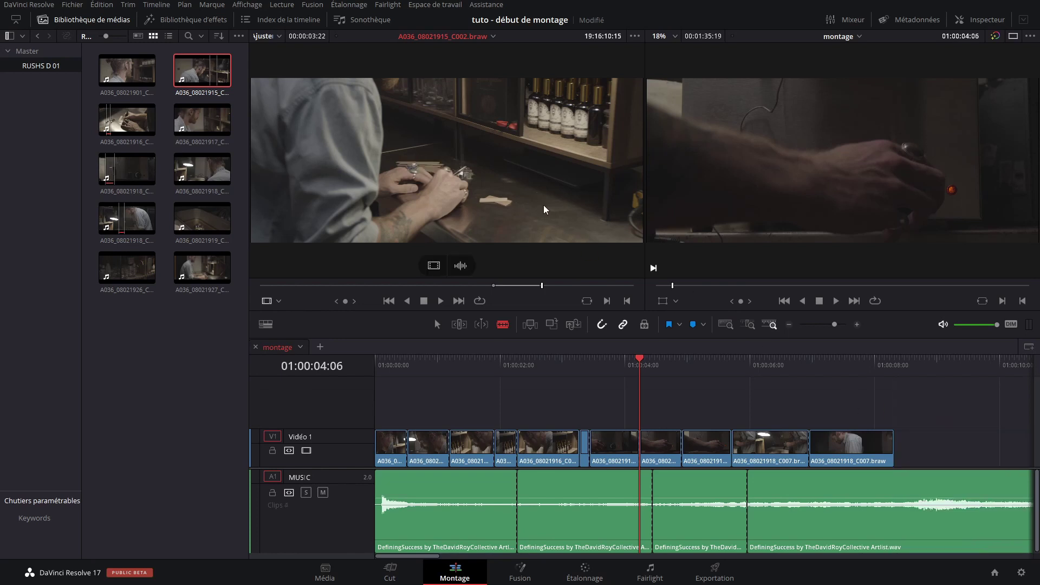
Step: Try inserting the marked shot with its sound at 01:00:04:06 and at 01:00:08:08, undoing each insert
left_click(529, 324)
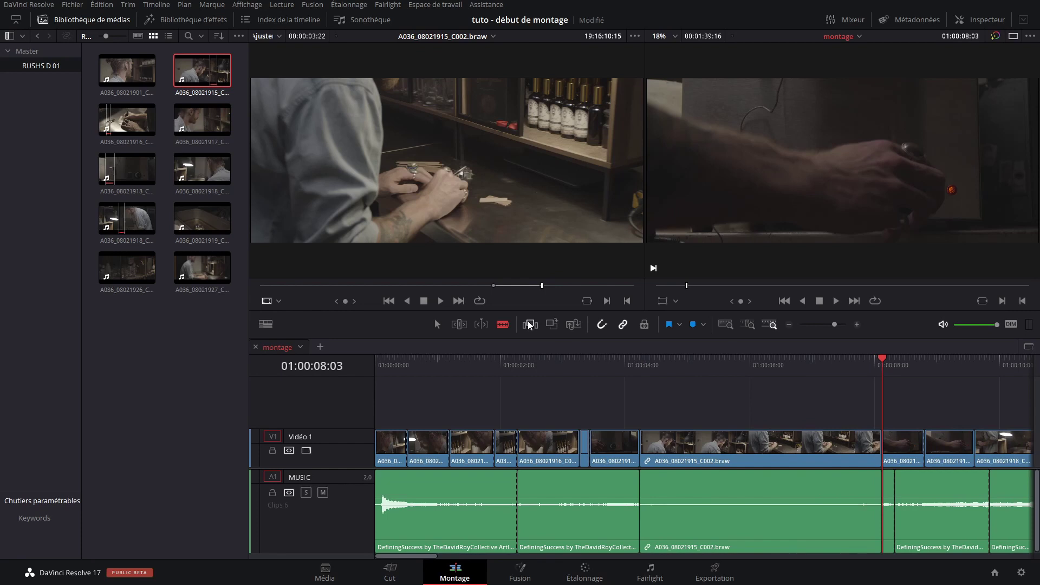
key("ctrl+z")
left_click_drag(640, 367, 901, 397)
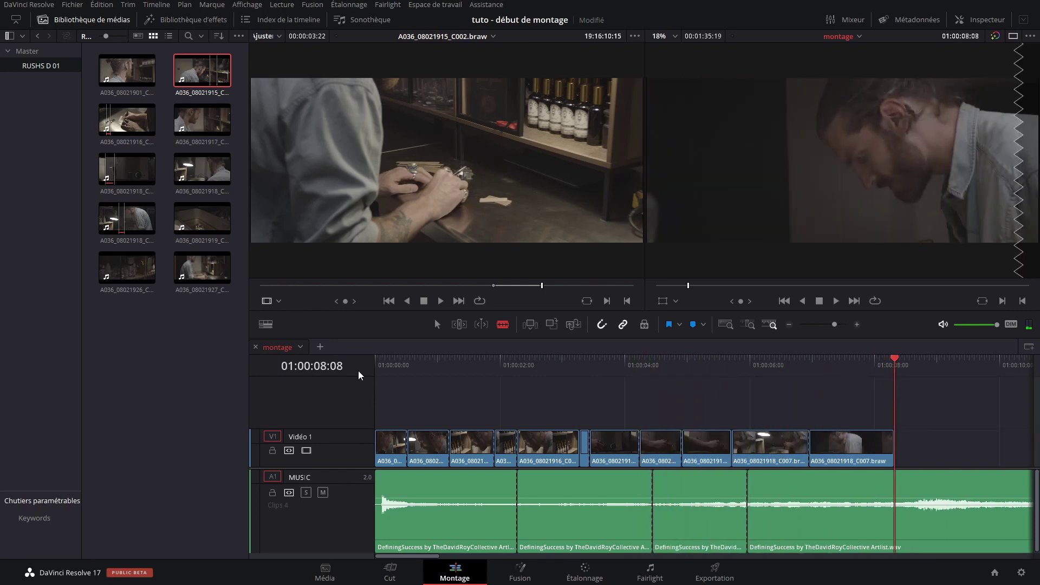
mouse_move(504, 177)
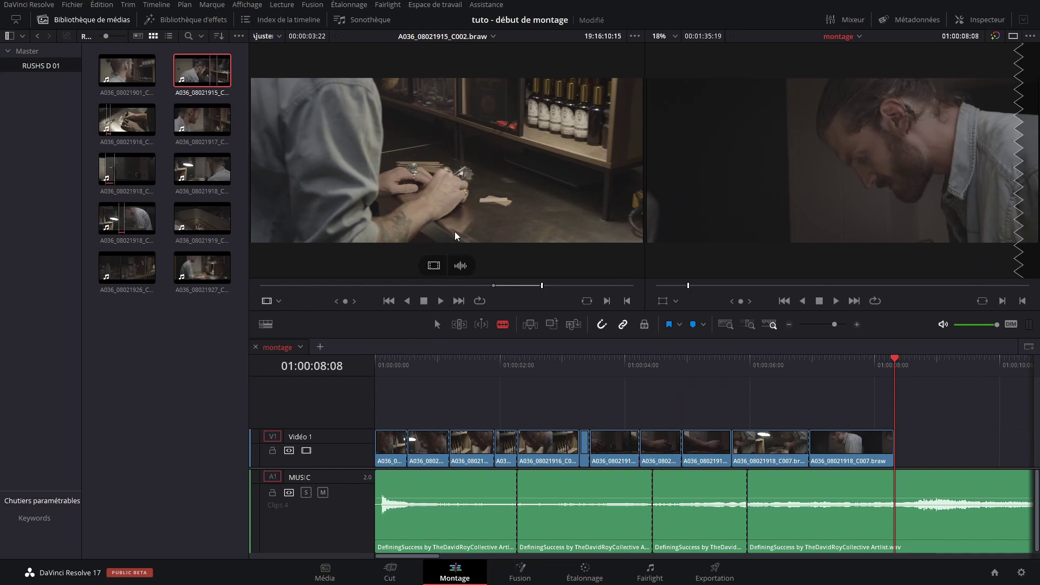
left_click(530, 326)
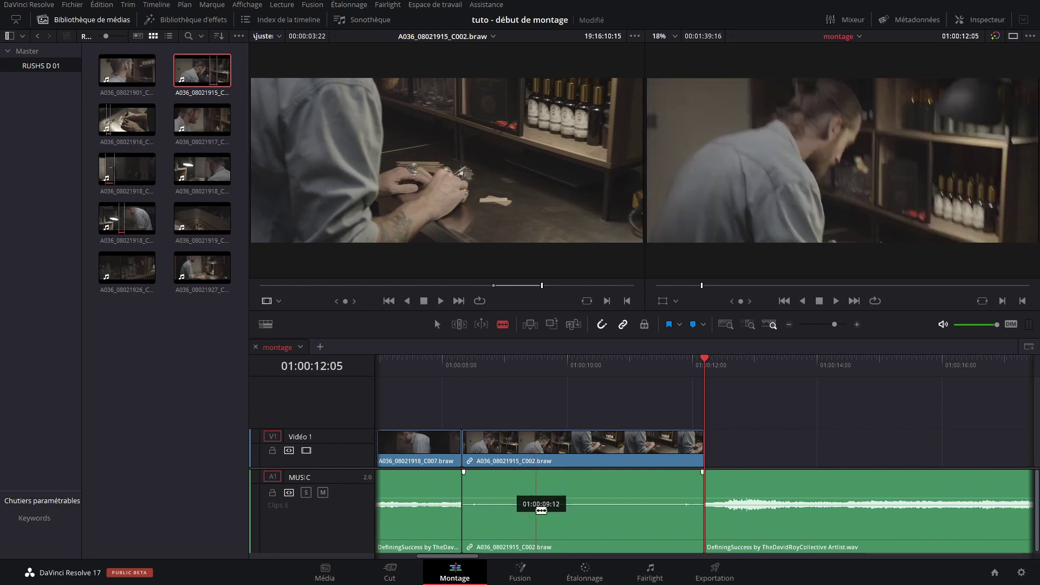
key("ctrl+z")
Step: Lock the MUSIC track and insert the marked A036_08021915_C002 shot after the last video clip at 01:00:08:08
left_click_drag(539, 422, 687, 420)
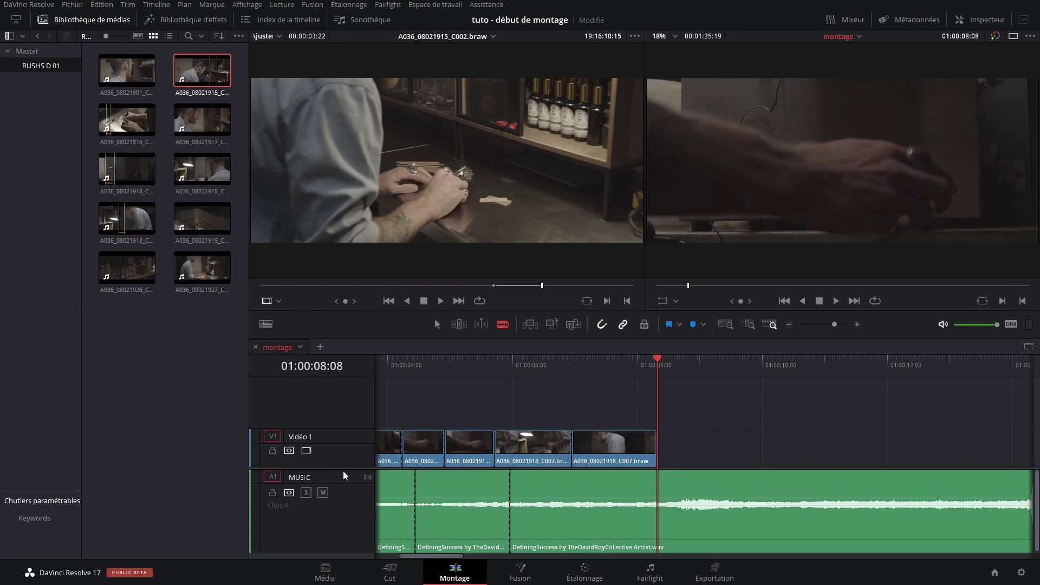
left_click(273, 495)
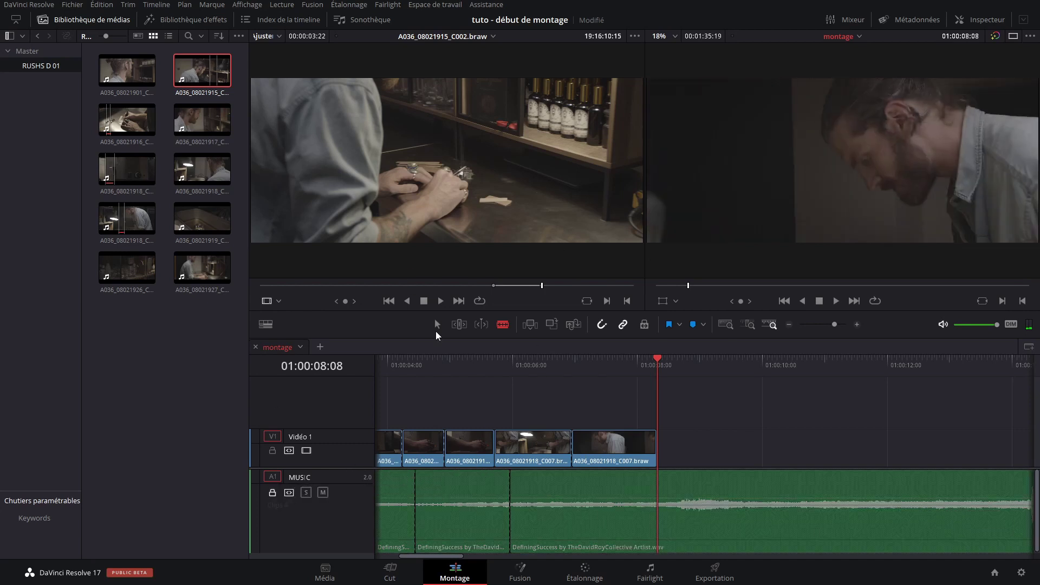
left_click(530, 324)
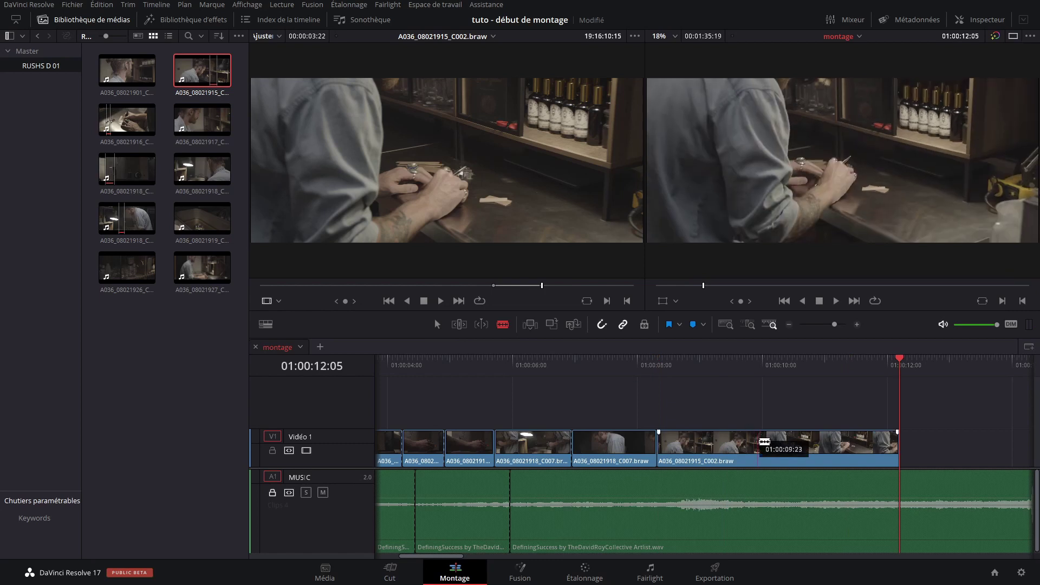
scroll(365, 435, "down", 1)
left_click_drag(365, 435, 366, 464)
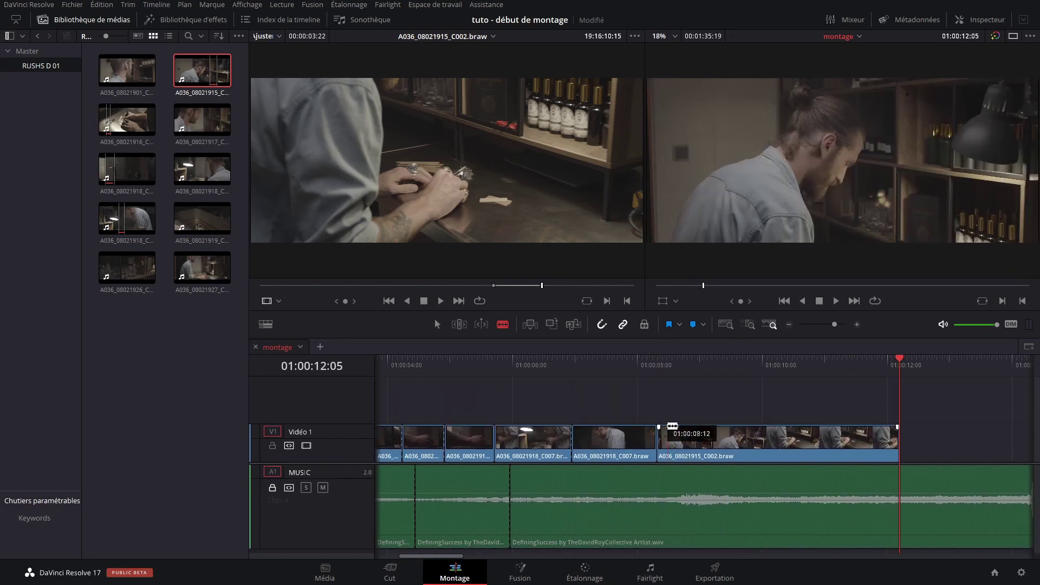
Step: Play back the end of the montage and insert the marked shot again inside the last clip at 01:00:11:12
left_click(630, 368)
key("space")
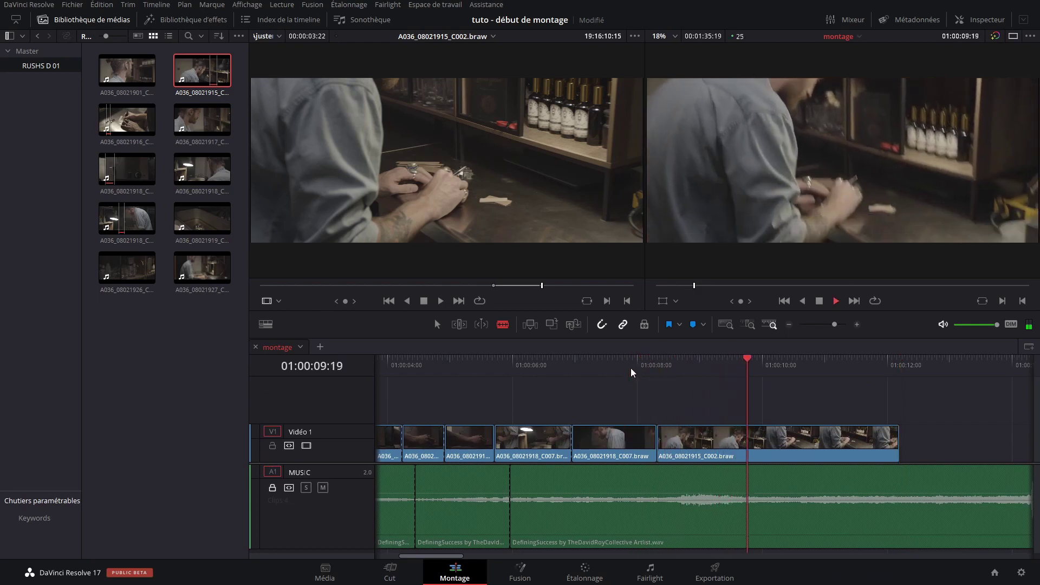
key("space")
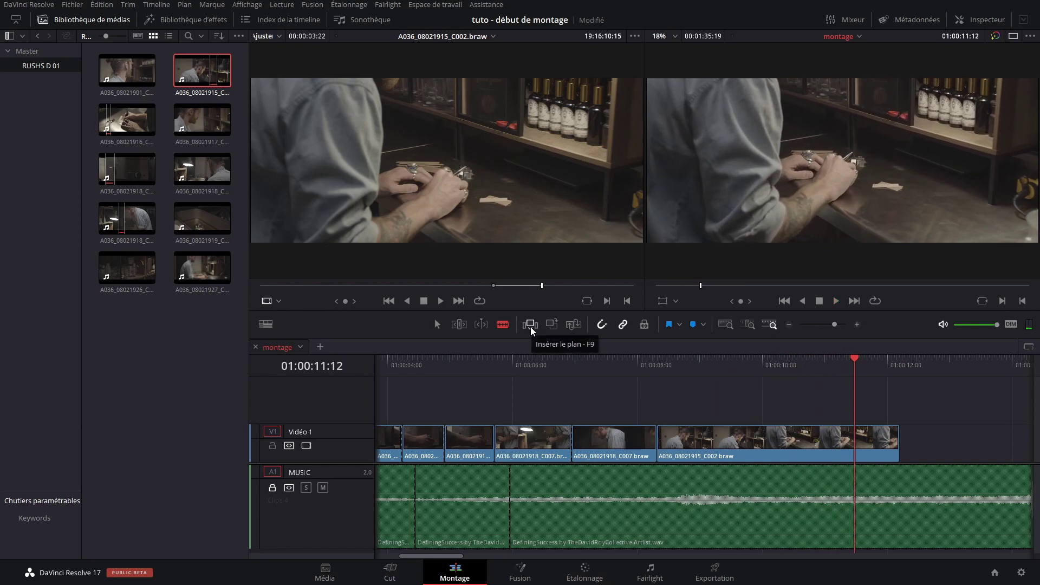
left_click(531, 326)
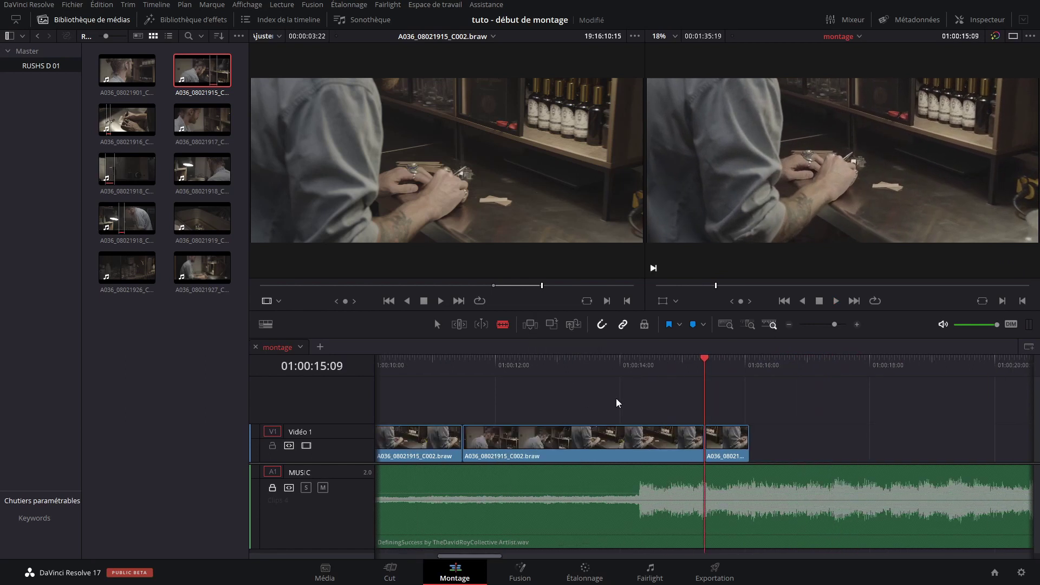
Step: Insert the marked shot in the empty space at 01:00:17:01 and again at the same point to push the first copy to 01:00:20:23
key("space")
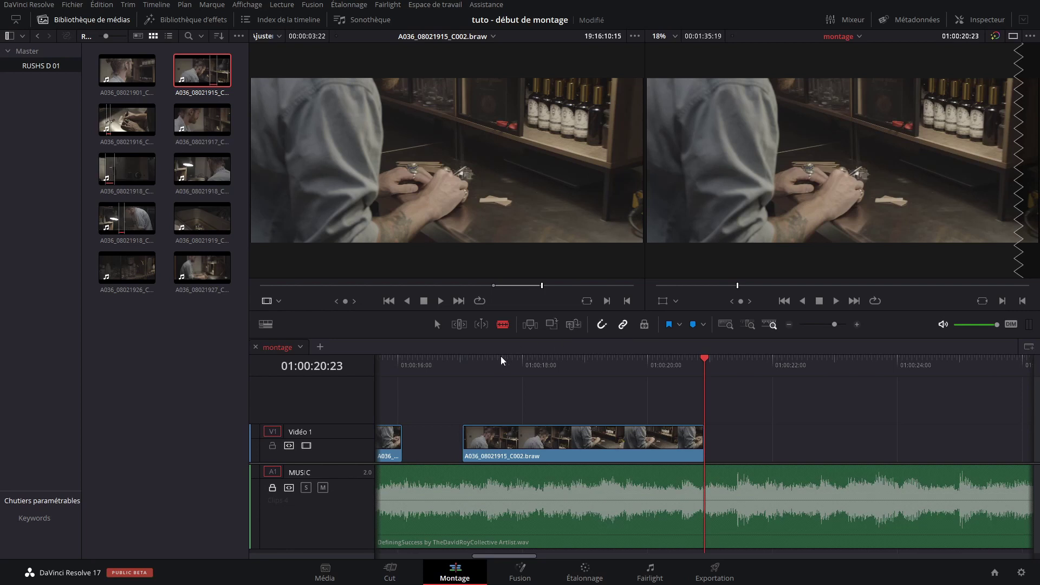
left_click(463, 362)
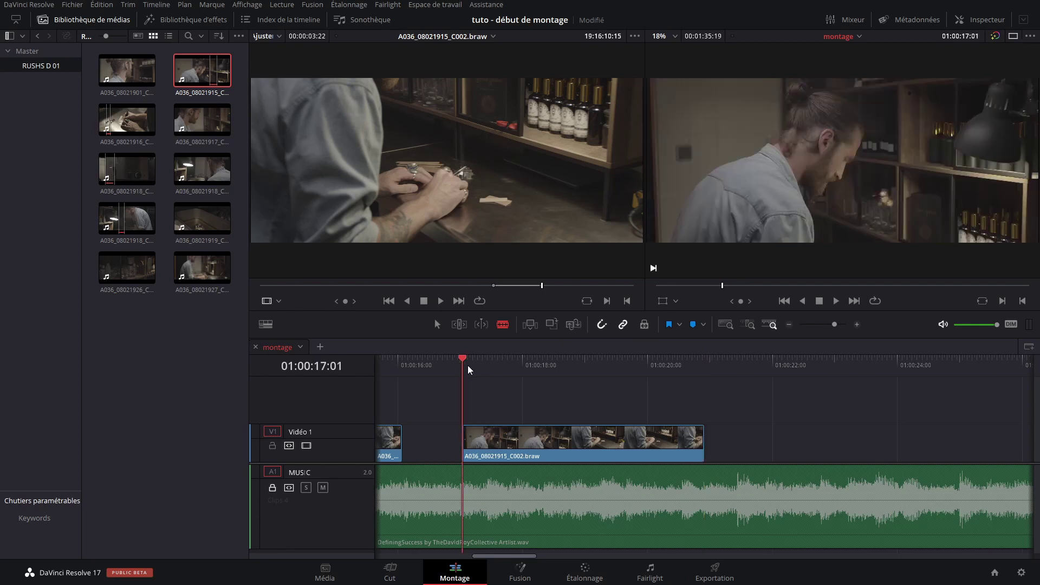
left_click(529, 332)
left_click_drag(747, 438, 885, 449)
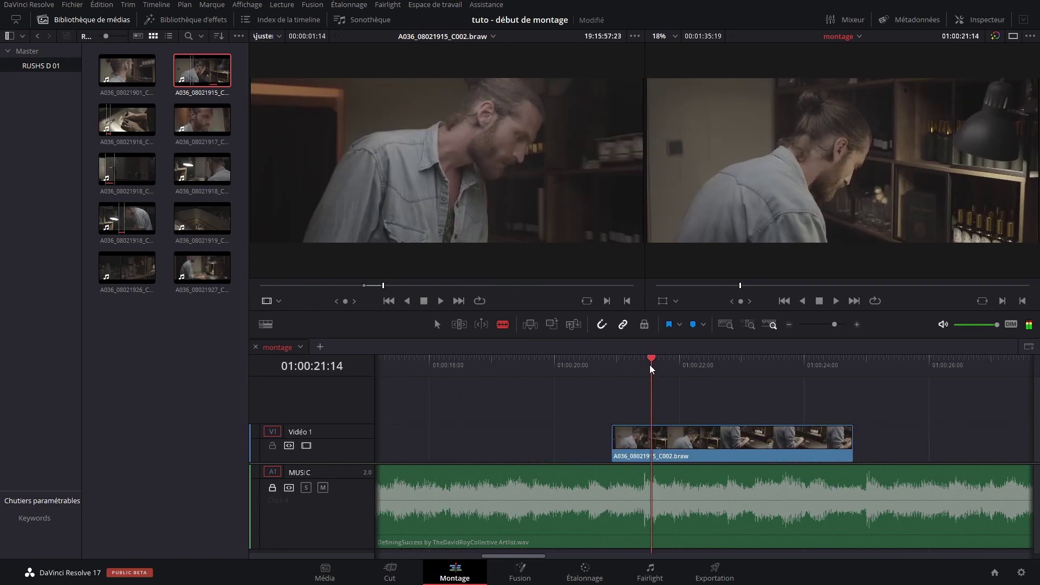
Step: Overwrite the last clip from 01:00:21:14 with the 1 s 14 frame source range, play it back and undo the overwrite
left_click_drag(649, 365, 652, 363)
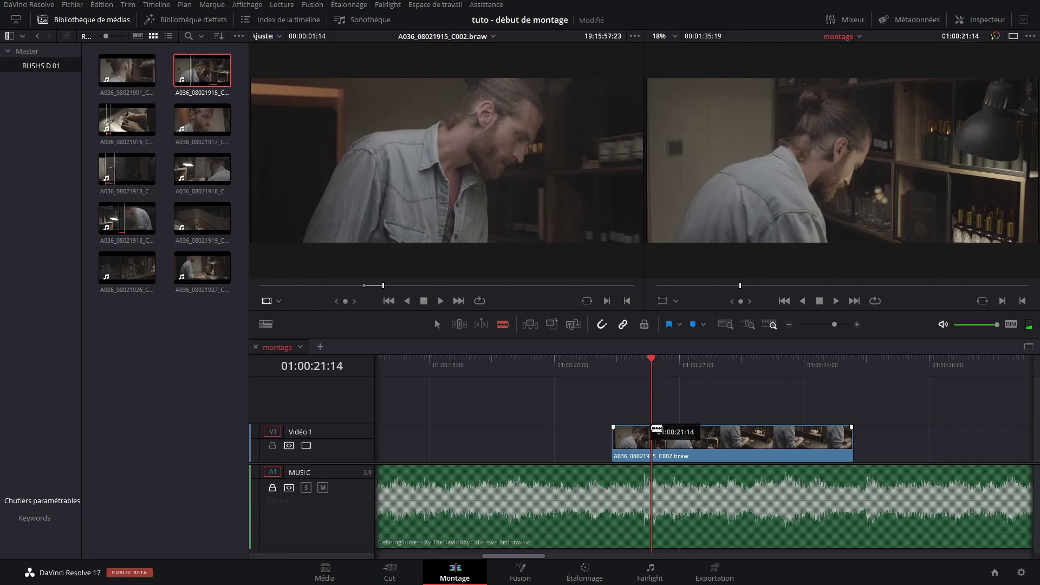
left_click_drag(684, 434, 740, 441)
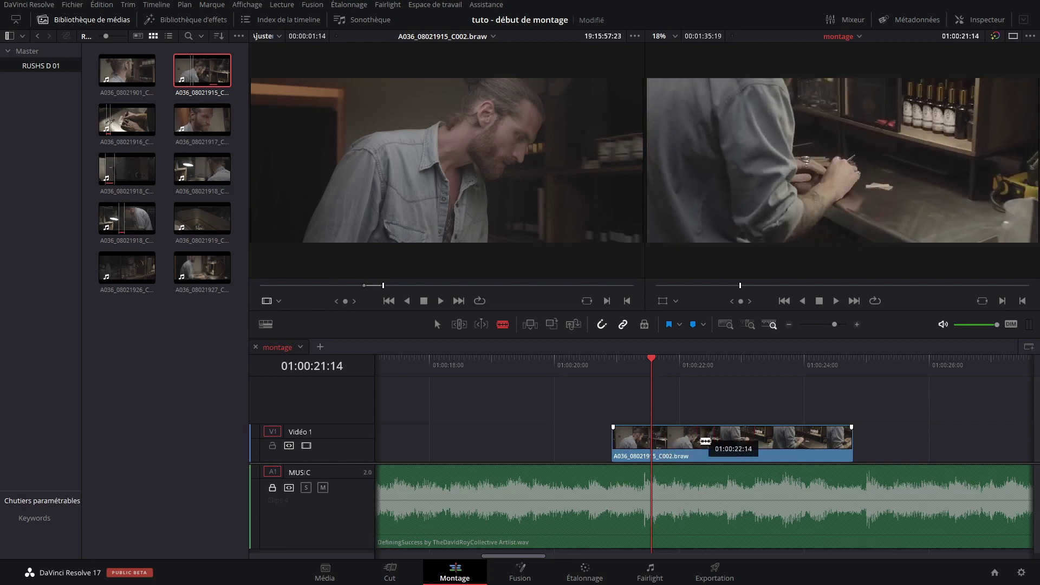
left_click(549, 325)
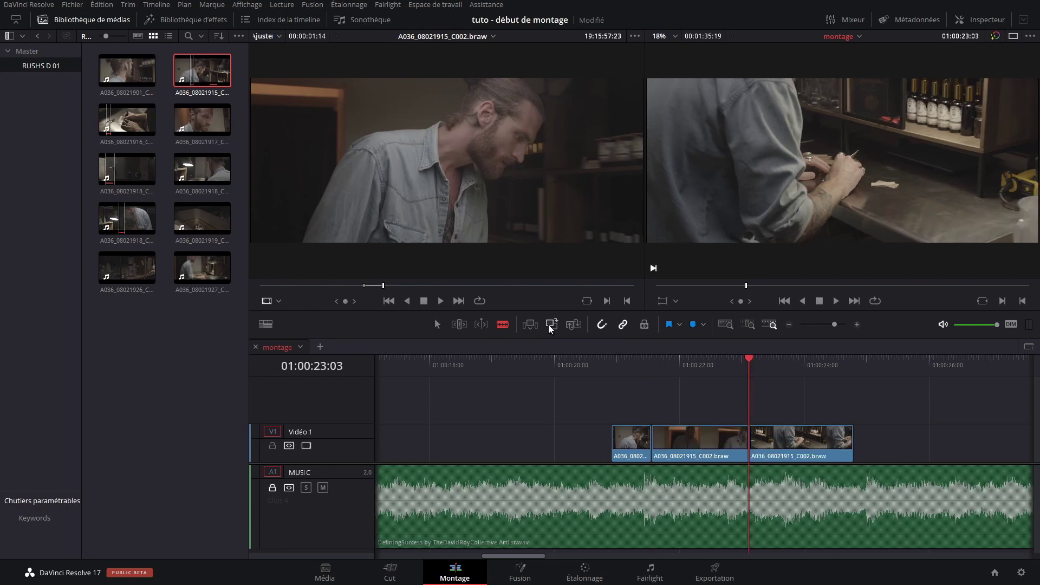
left_click(604, 369)
key("space")
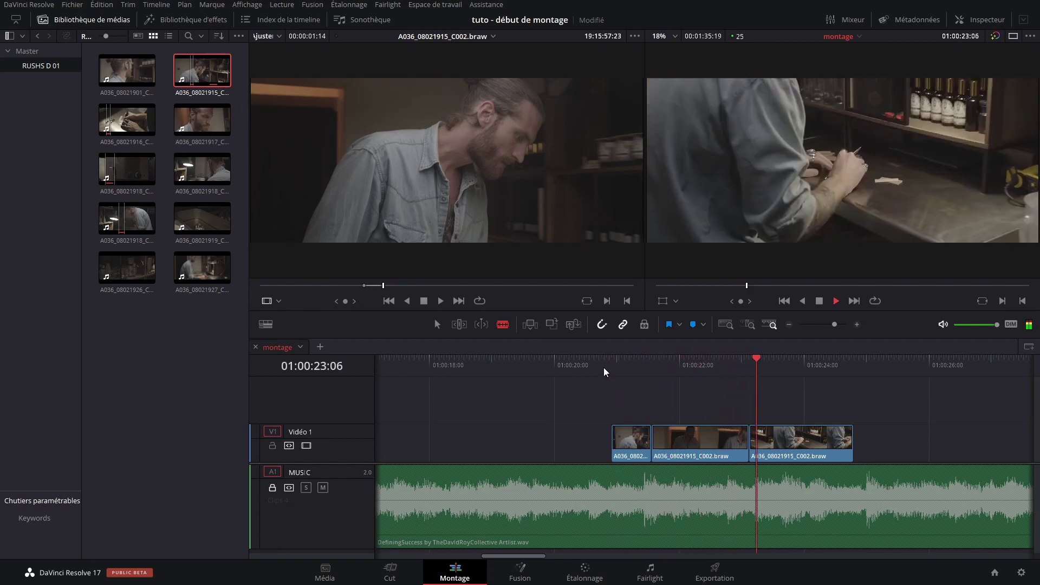
key("space")
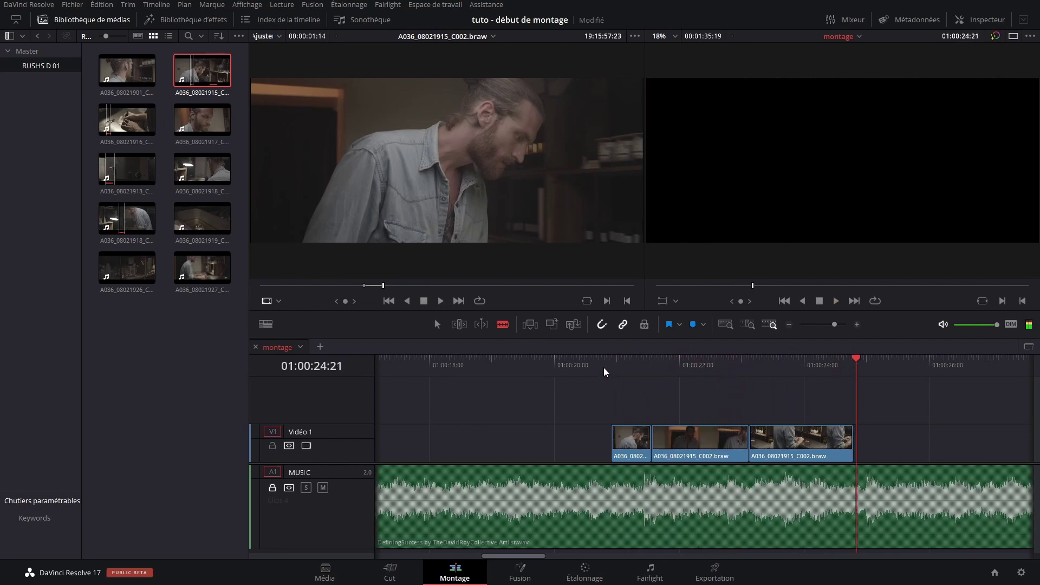
key("ctrl+z")
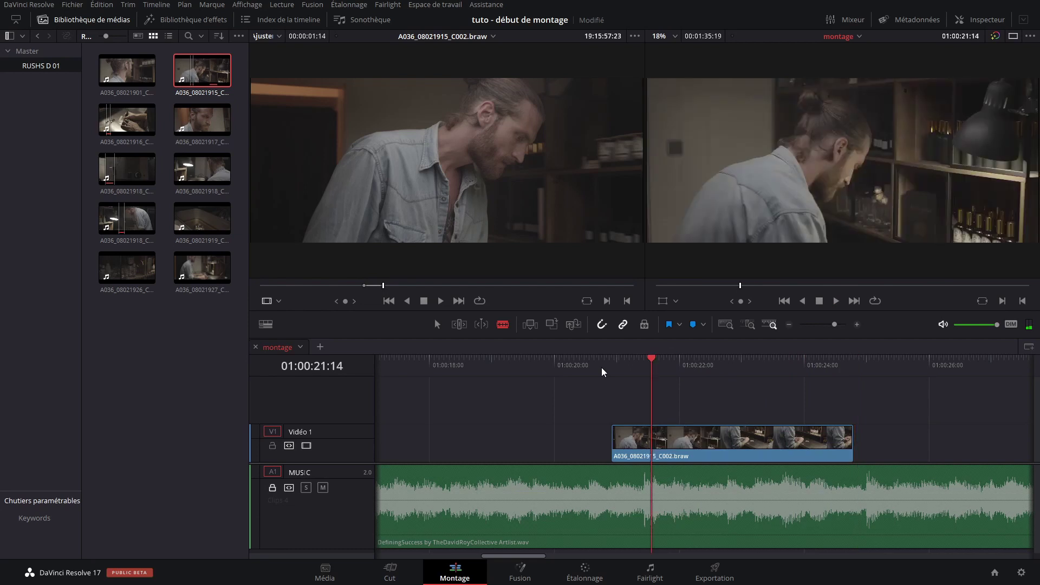
Step: Replace the last clip with the source shot, matching source frame 19:15:57:23 to 01:00:21:14, and play back the result
left_click(646, 358)
left_click_drag(646, 359, 612, 359)
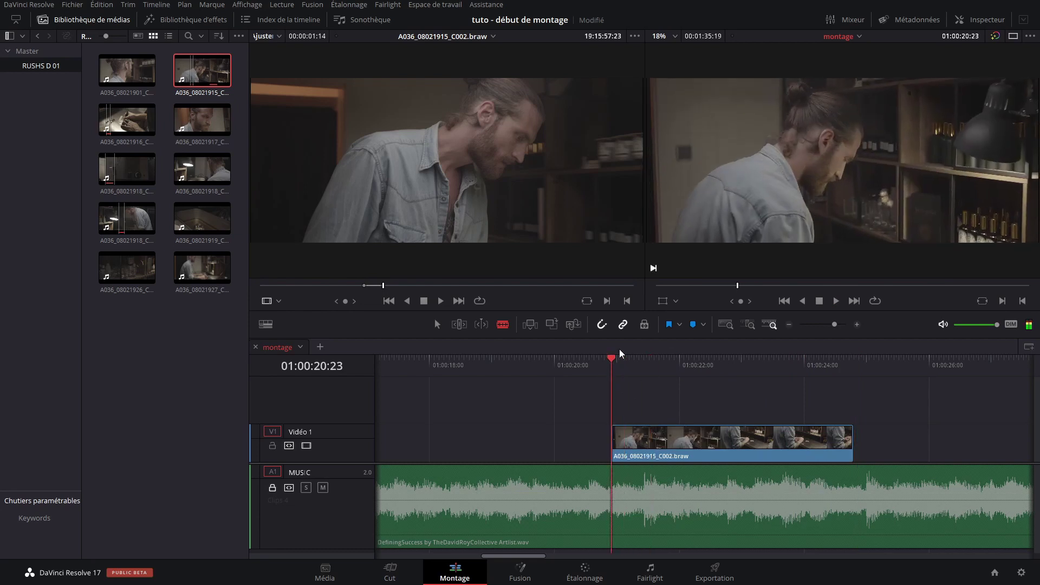
left_click(652, 361)
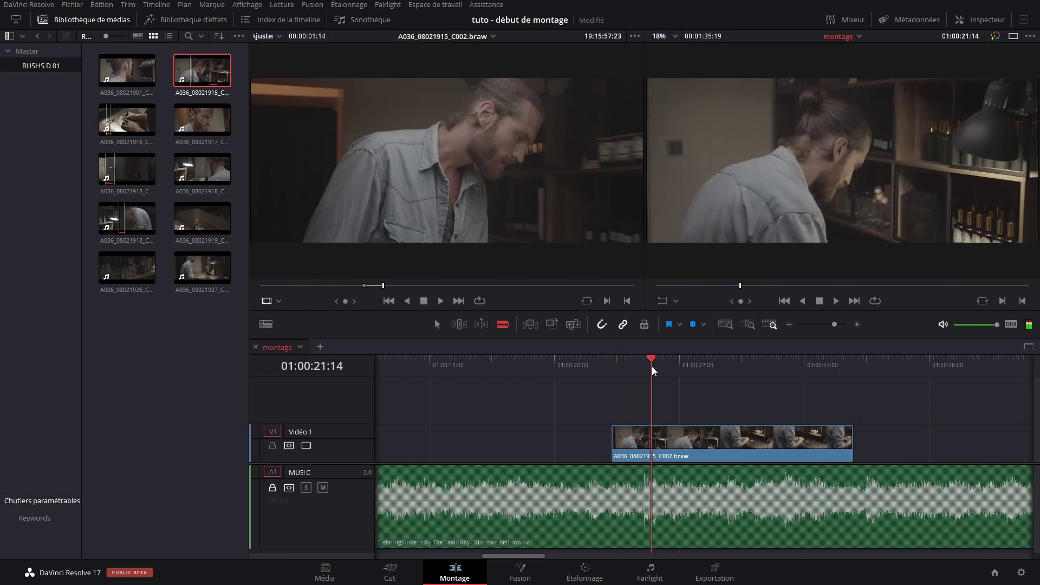
left_click(569, 326)
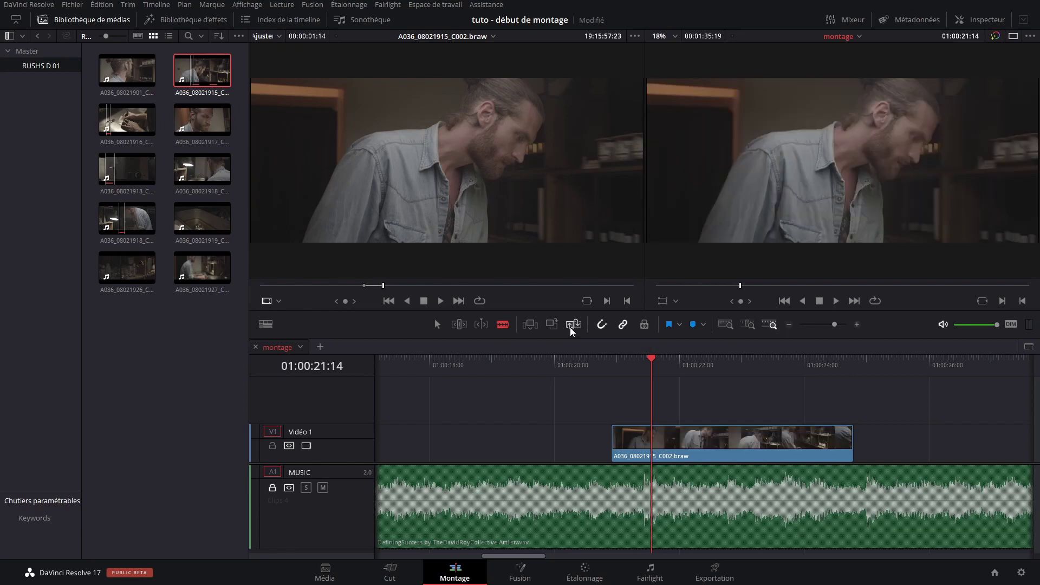
left_click(600, 369)
key("space")
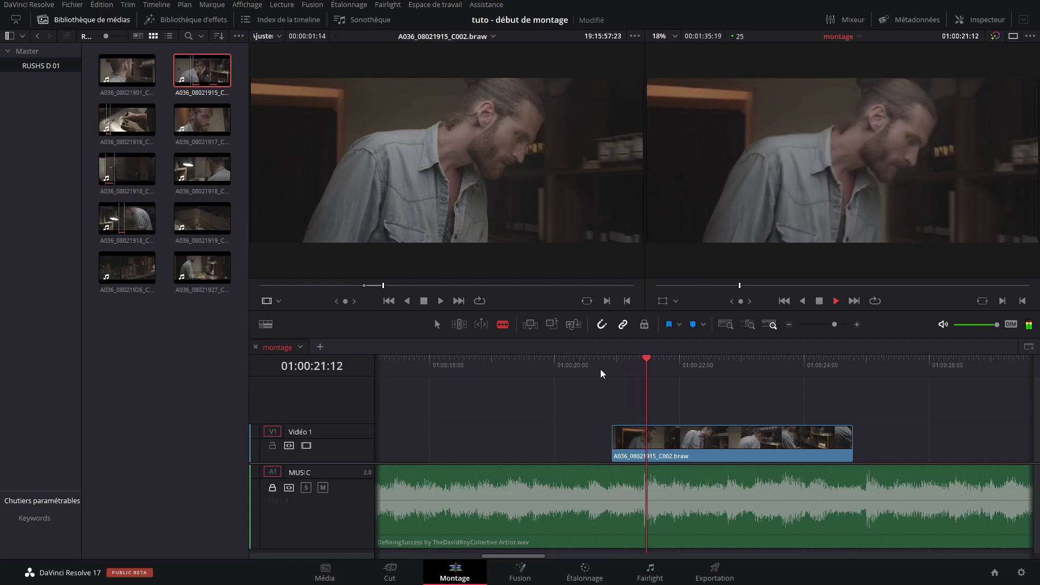
key("space")
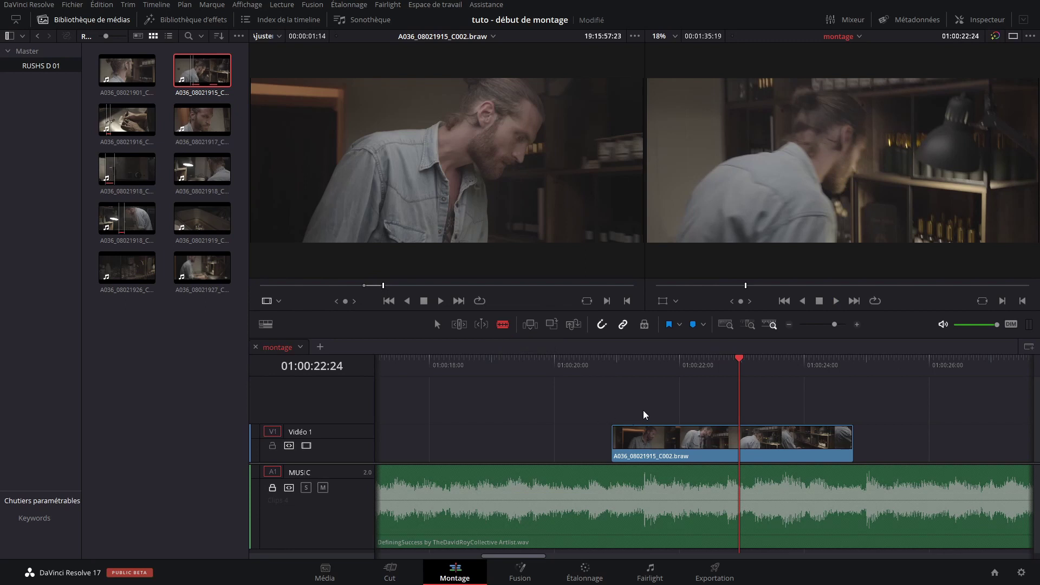
Step: Zoom the montage timeline out until the whole music track fits
left_click_drag(834, 323, 834, 323)
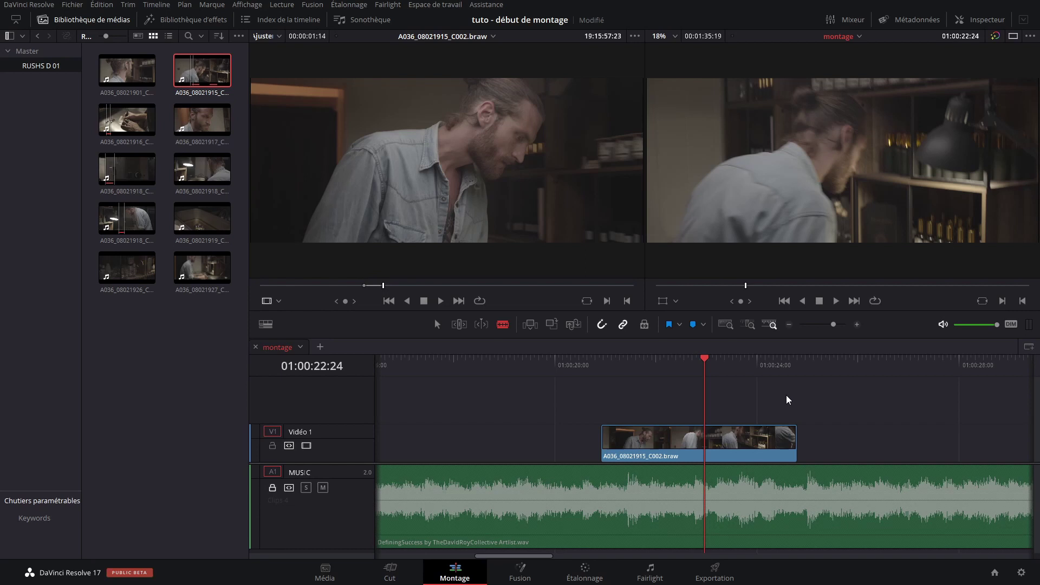
scroll(768, 401, "down", 5)
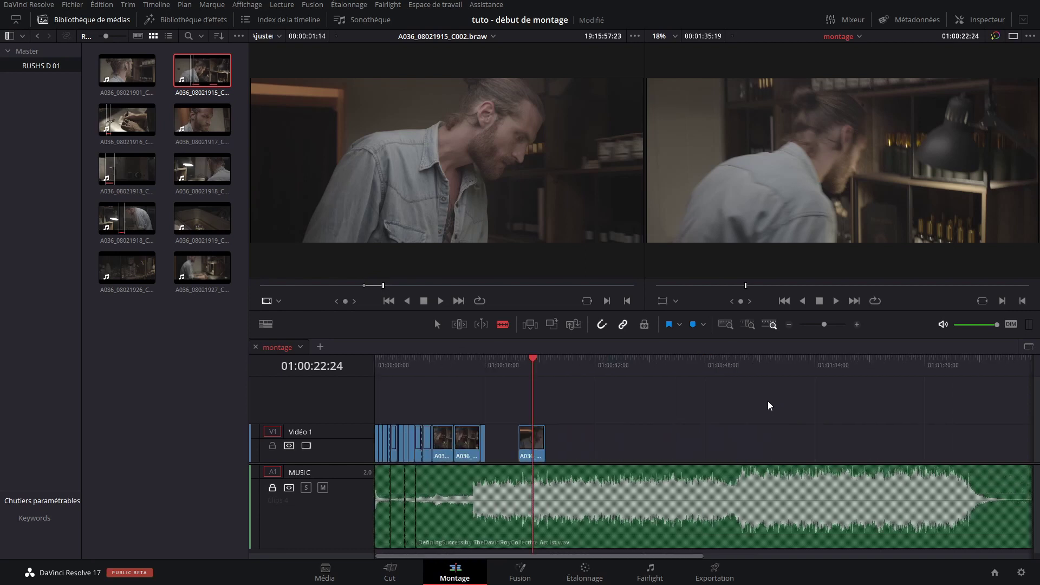
Step: Zoom the timeline in and out around the playhead, return to the timeline start and zoom in on the montage clips
scroll(768, 401, "up", 4)
scroll(768, 401, "down", 4)
scroll(768, 401, "up", 1)
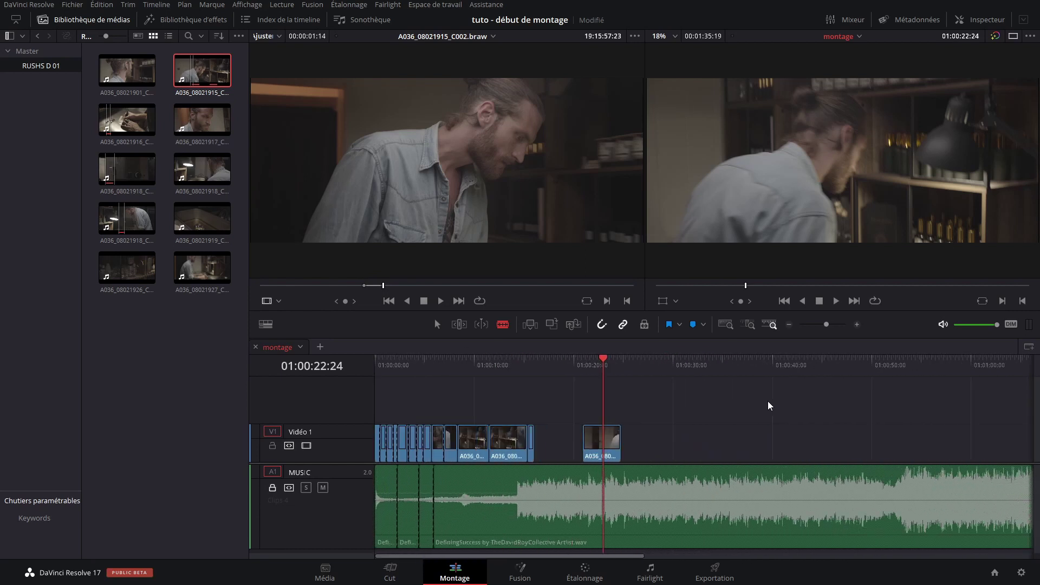
scroll(768, 401, "down", 6)
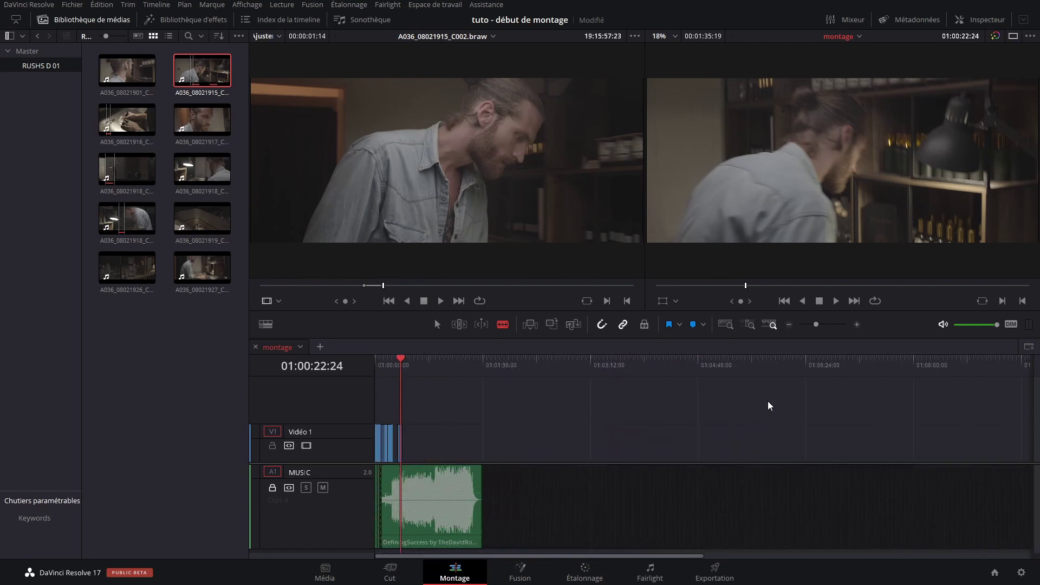
key("Home")
scroll(463, 431, "up", 6)
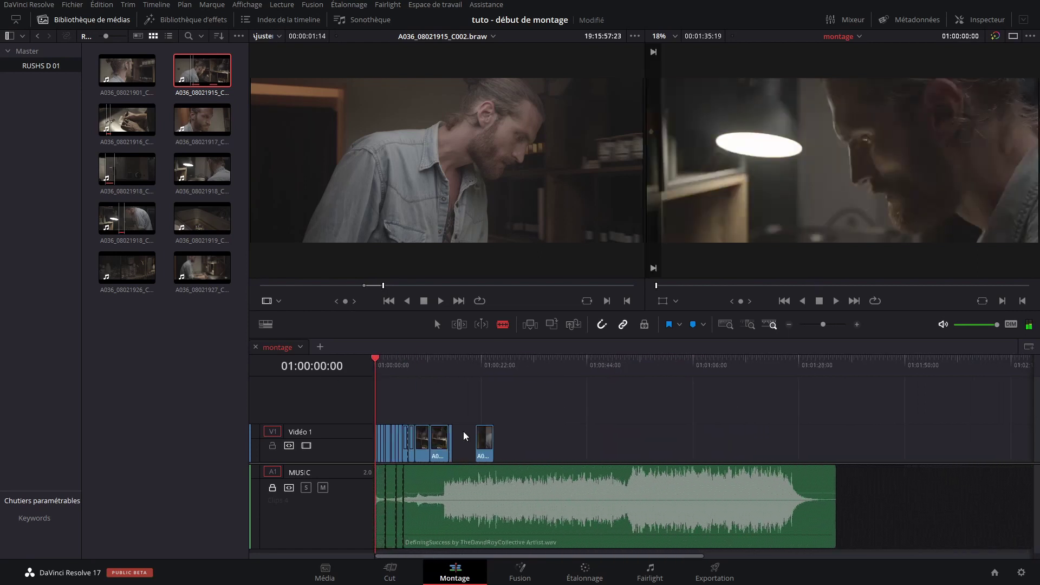
scroll(463, 435, "up", 5)
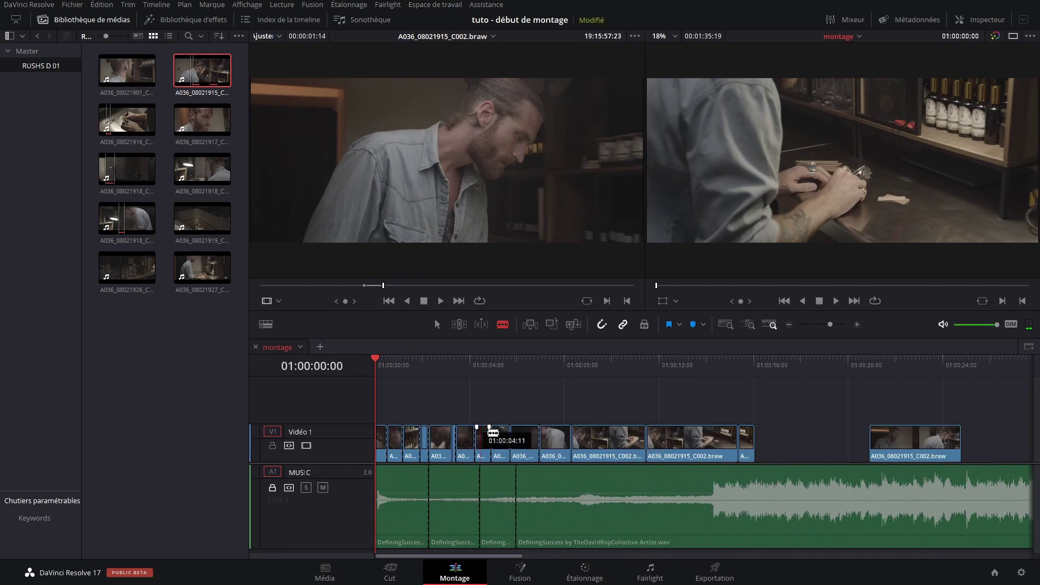
Step: Add the 1 s 14 frame source shot with its audio to the empty space after the music's end and play it back
scroll(889, 436, "right", 10)
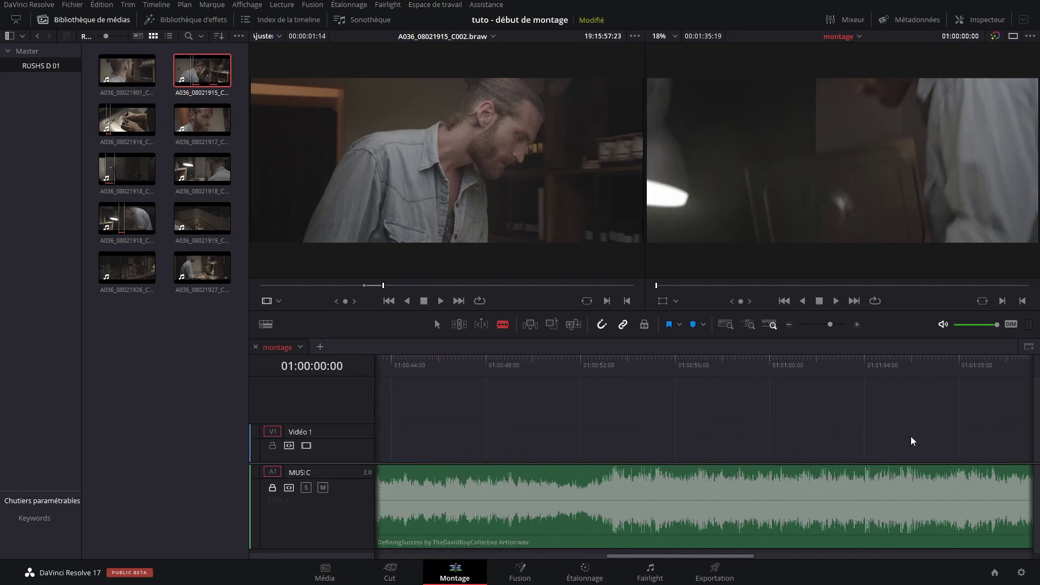
scroll(876, 436, "right", 6)
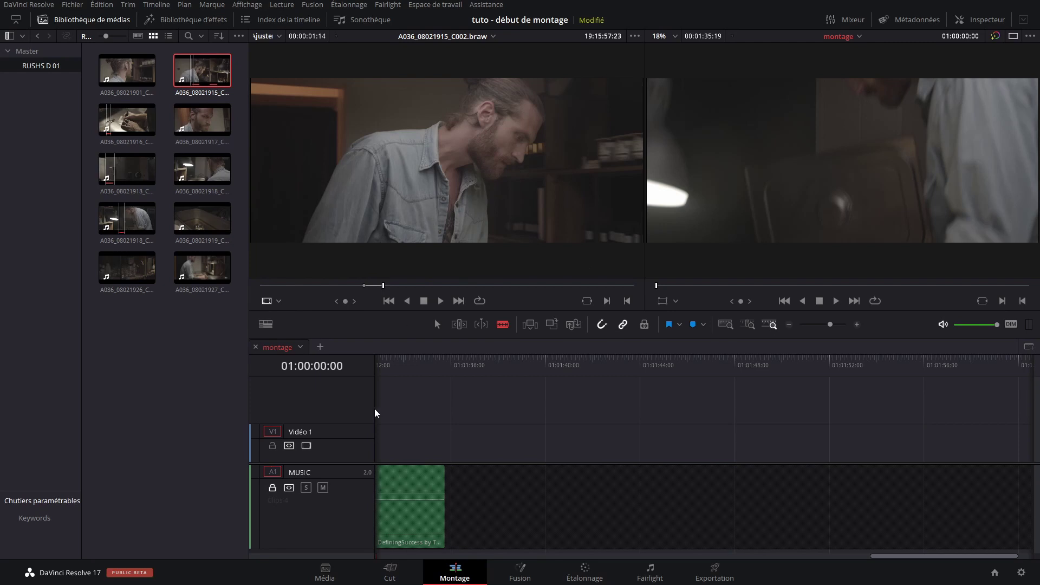
left_click_drag(434, 265, 512, 435)
scroll(335, 506, "down", 3)
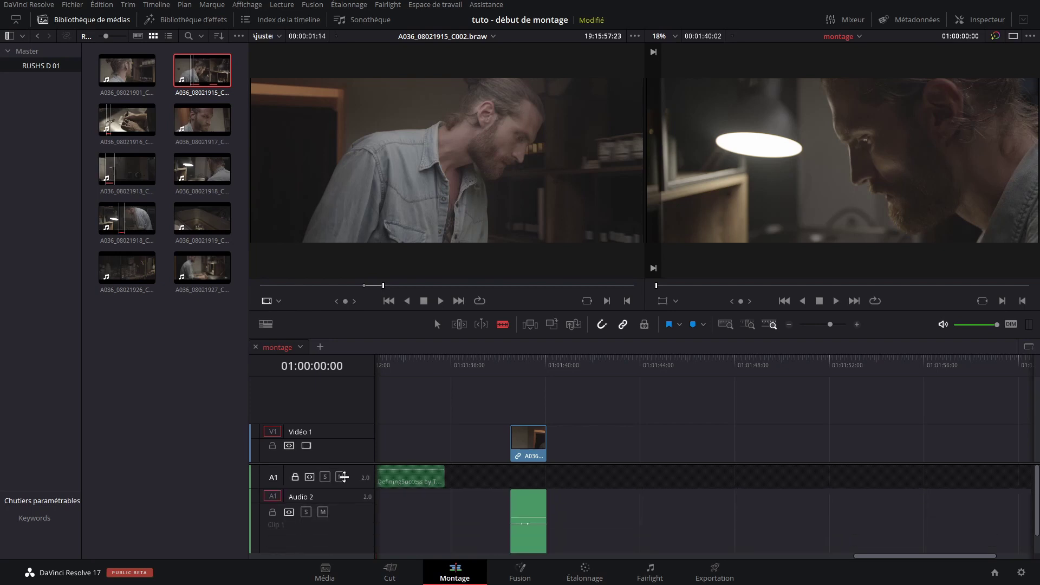
left_click(506, 370)
key("space")
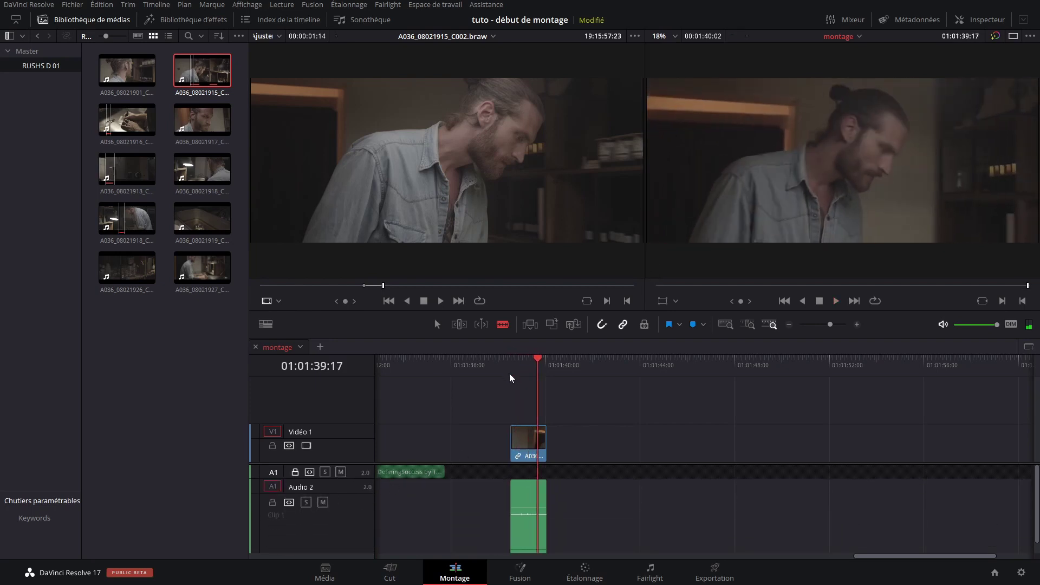
Step: Move the linked video and audio clip after the music so that it starts at 01:01:39:17
left_click_drag(534, 444, 558, 442)
left_click(554, 438)
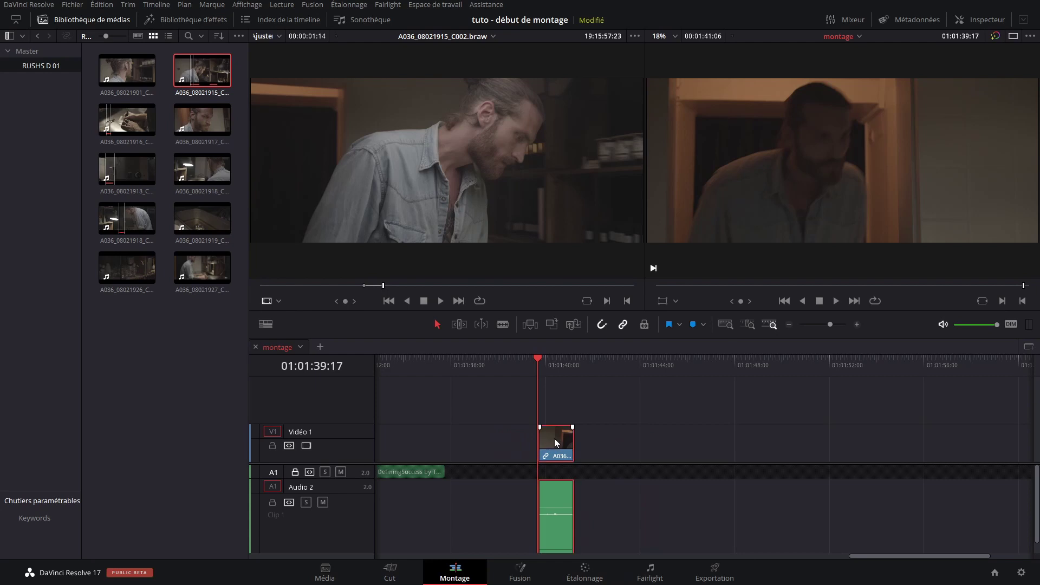
left_click(650, 441)
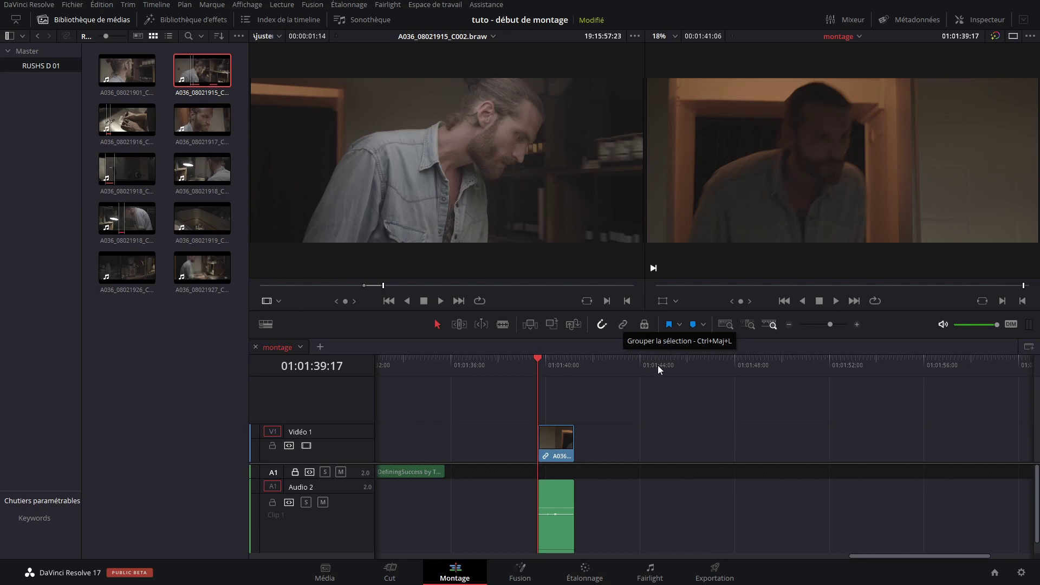
Step: Try selecting the clip's audio and video separately with linked selection off, and move the linked clip to start at 01:01:40:07
mouse_move(539, 368)
left_mouse_down()
mouse_move(561, 370)
mouse_move(553, 372)
left_mouse_up()
mouse_move(563, 503)
left_mouse_down()
mouse_move(541, 509)
mouse_move(577, 509)
mouse_move(564, 509)
left_mouse_up()
left_click(560, 441)
left_click_drag(512, 447, 559, 447)
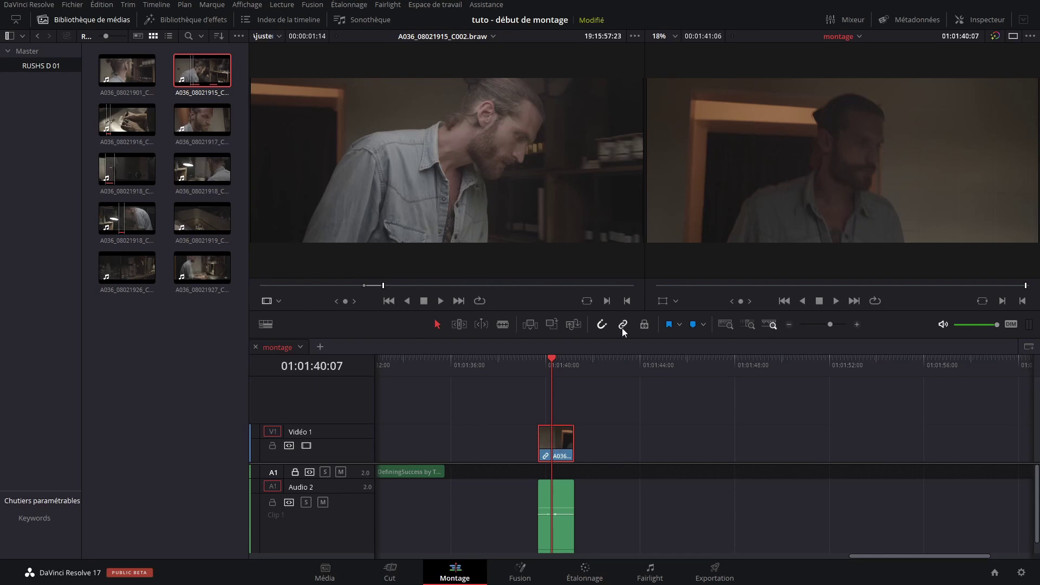
left_click_drag(549, 454, 581, 444)
left_click(674, 425)
Step: Turn snapping off and scrub the playhead freely past the clip edges, at the timeline's end and around the montage clips
left_click(535, 362)
left_click(501, 362)
left_click(603, 326)
left_click_drag(525, 362, 720, 396)
scroll(721, 400, "left", 10)
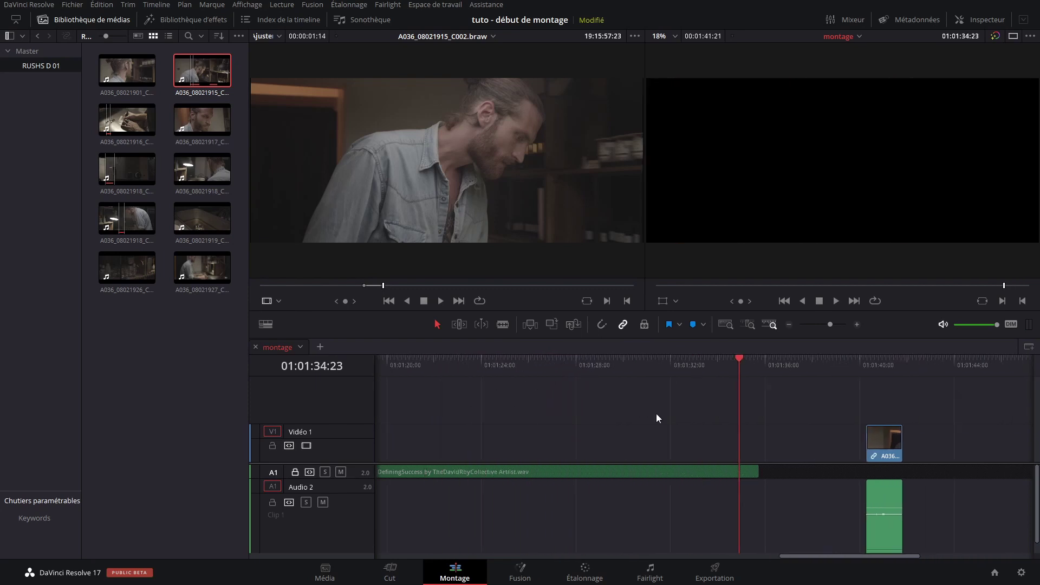
scroll(831, 411, "left", 2)
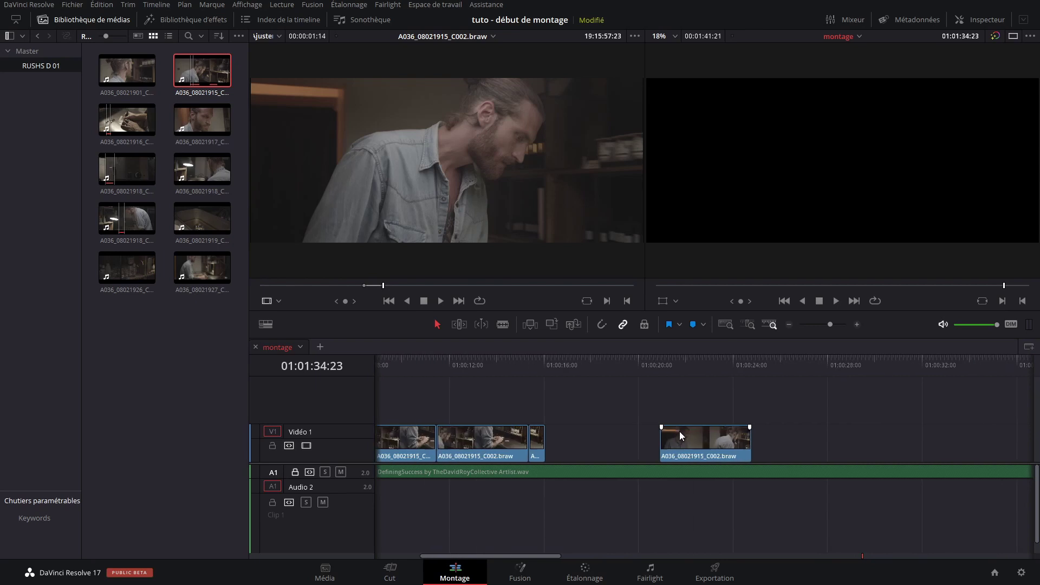
left_click_drag(670, 380, 651, 364)
Step: Turn snapping back on and move the playhead across the montage's edit points
left_click(597, 324)
left_click(696, 366)
left_click(751, 370)
left_click_drag(525, 368, 671, 369)
left_click(602, 324)
left_click(603, 324)
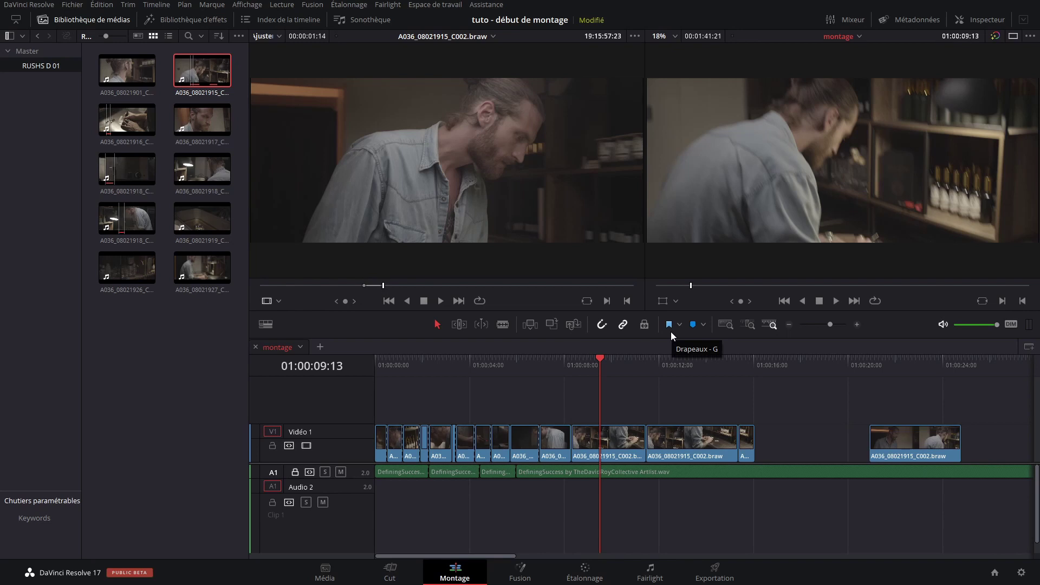
Step: Add a timeline marker at 01:00:09:22 and name it SHOT PRODUIT
left_click_drag(473, 386, 609, 374)
key("m")
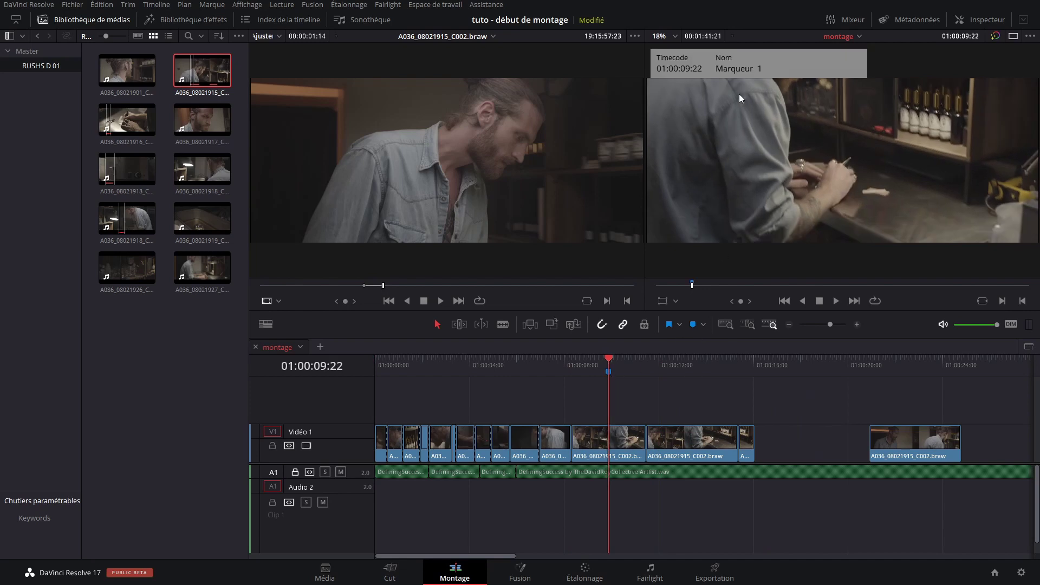
double_click(609, 372)
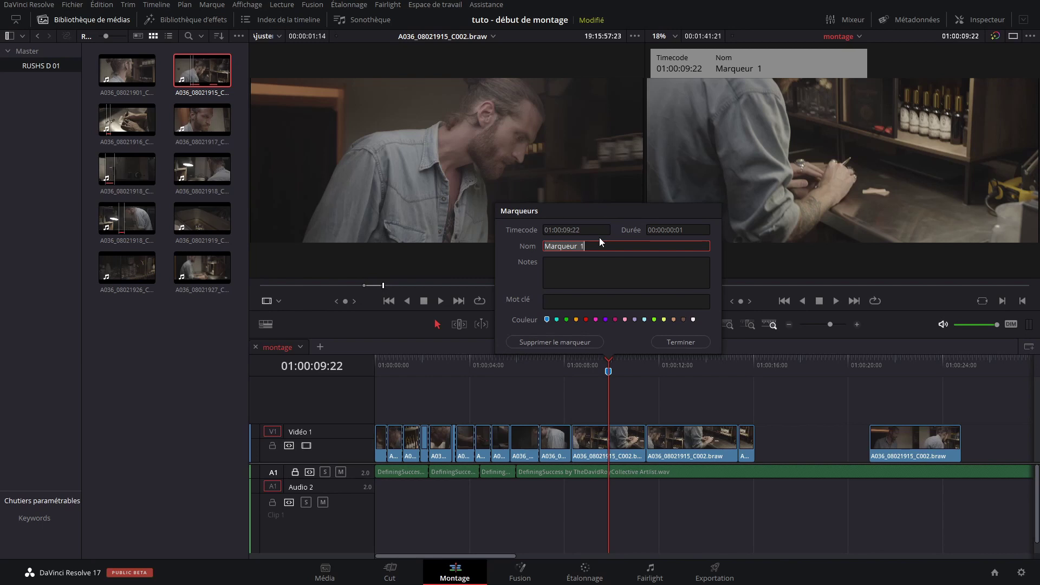
type("SHOT PRODUIT")
key("Return")
Step: Move the playhead off the SHOT PRODUIT marker, play briefly and bring it back onto the marker
left_click_drag(574, 363, 560, 367)
left_click(607, 372)
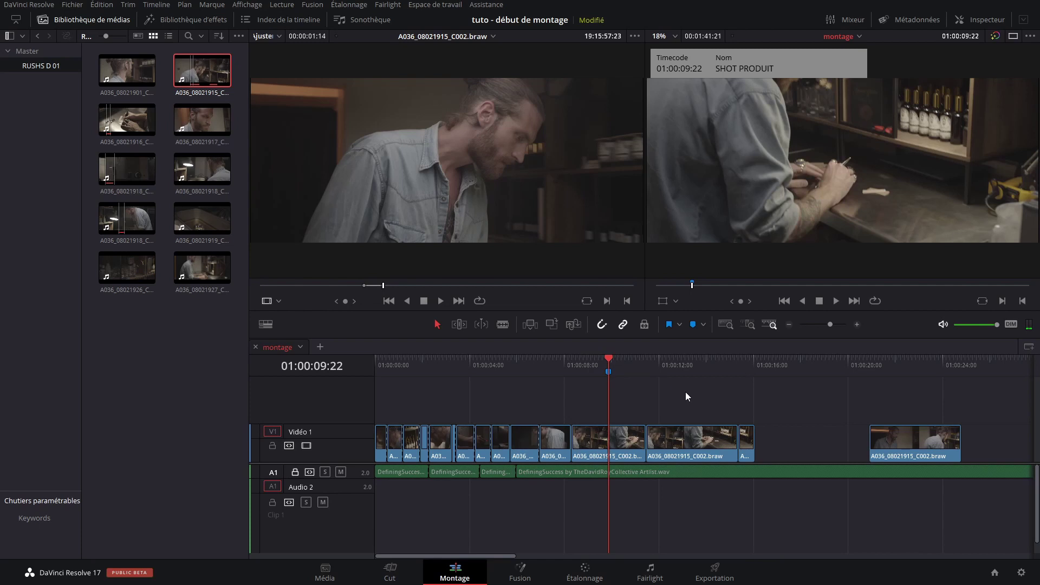
mouse_move(612, 359)
left_mouse_down()
mouse_move(489, 365)
mouse_move(615, 386)
left_mouse_up()
key("space")
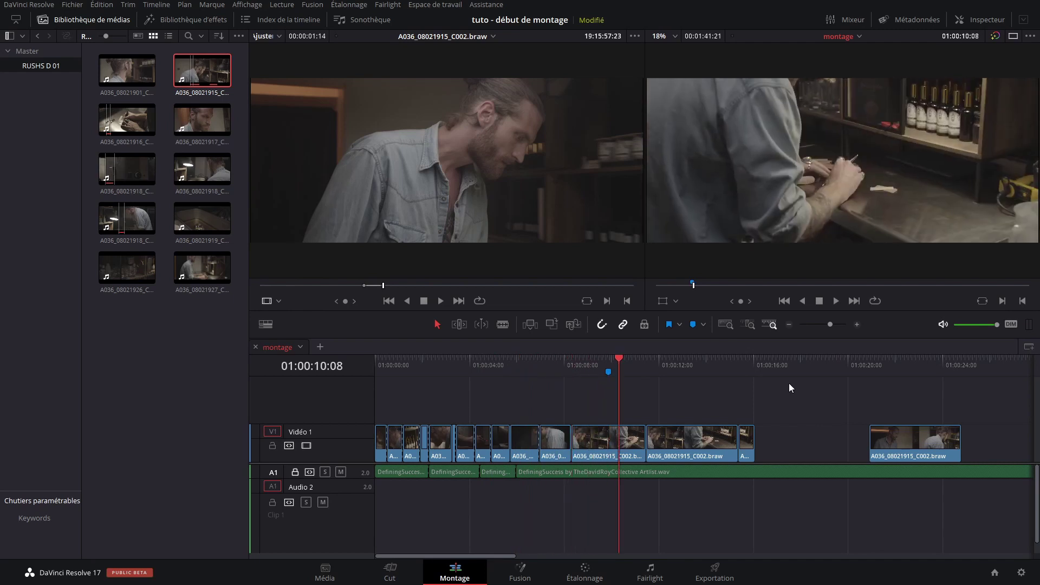
left_click_drag(591, 367, 605, 367)
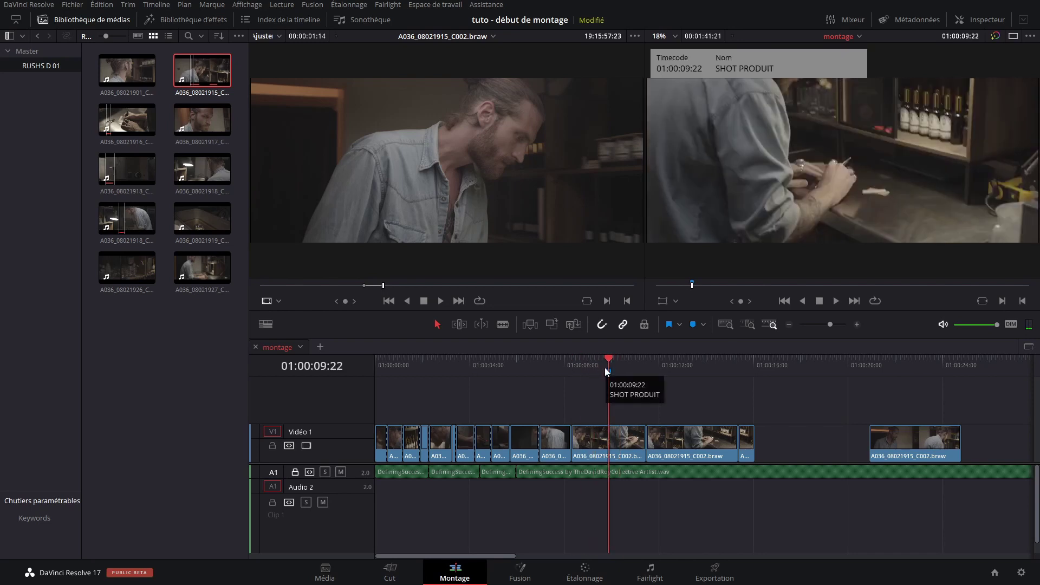
Step: Set the colour of the Vidéo 1 track to Orange
right_click(350, 430)
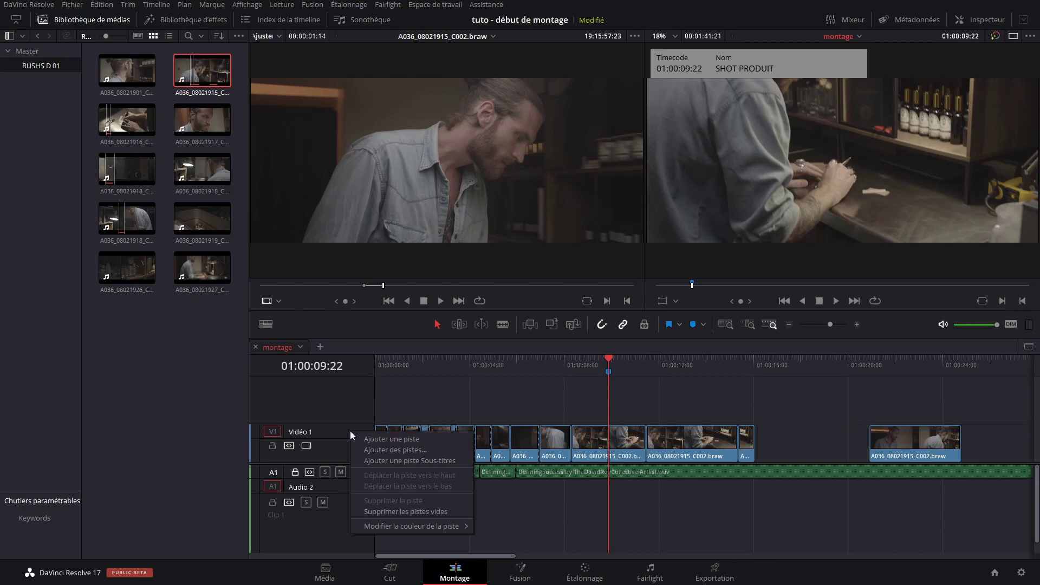
mouse_move(420, 530)
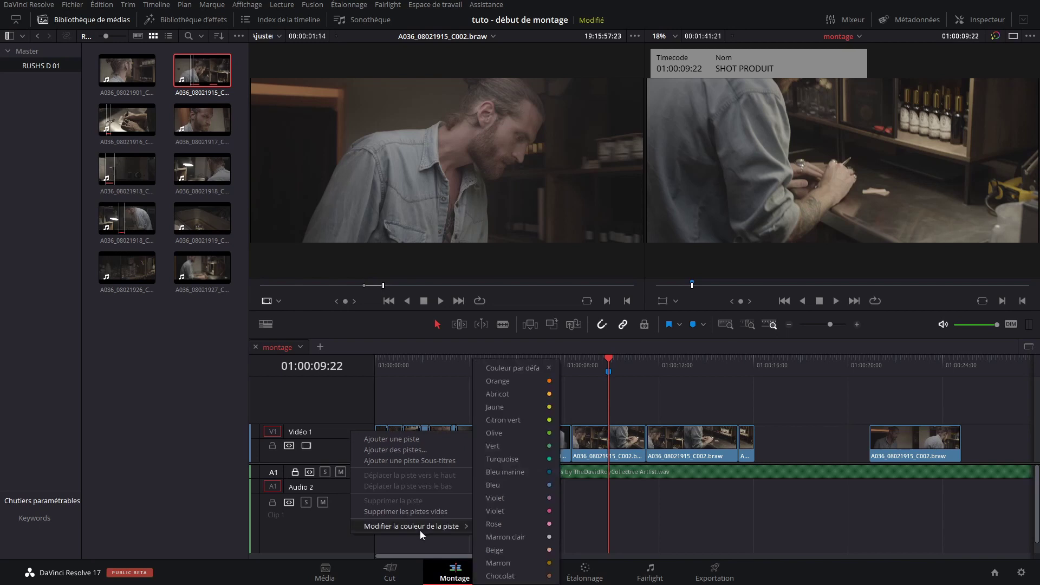
left_click(532, 382)
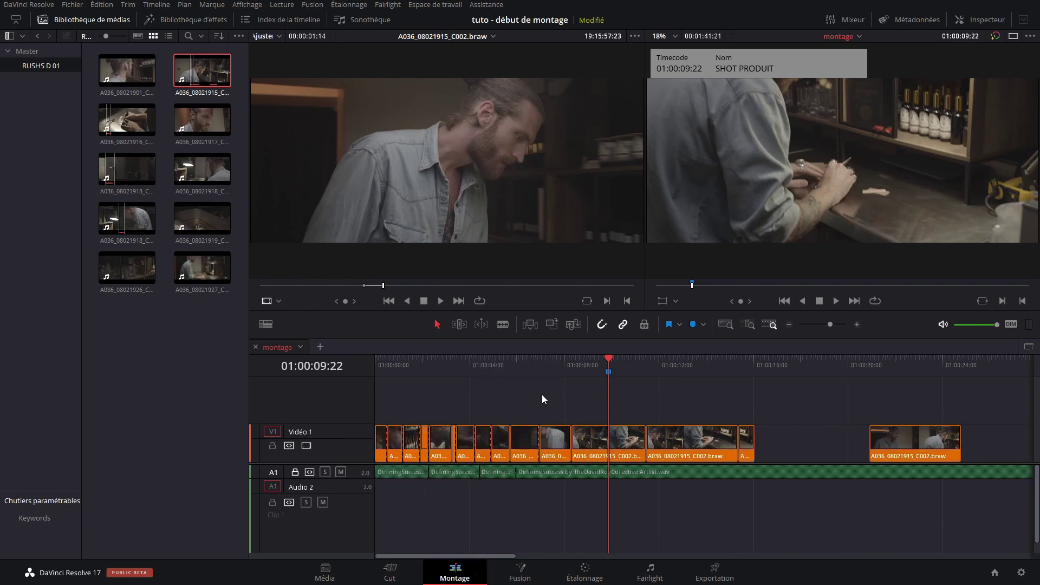
Step: Add a second video track and move the clip under the SHOT PRODUIT marker up onto it
right_click(340, 400)
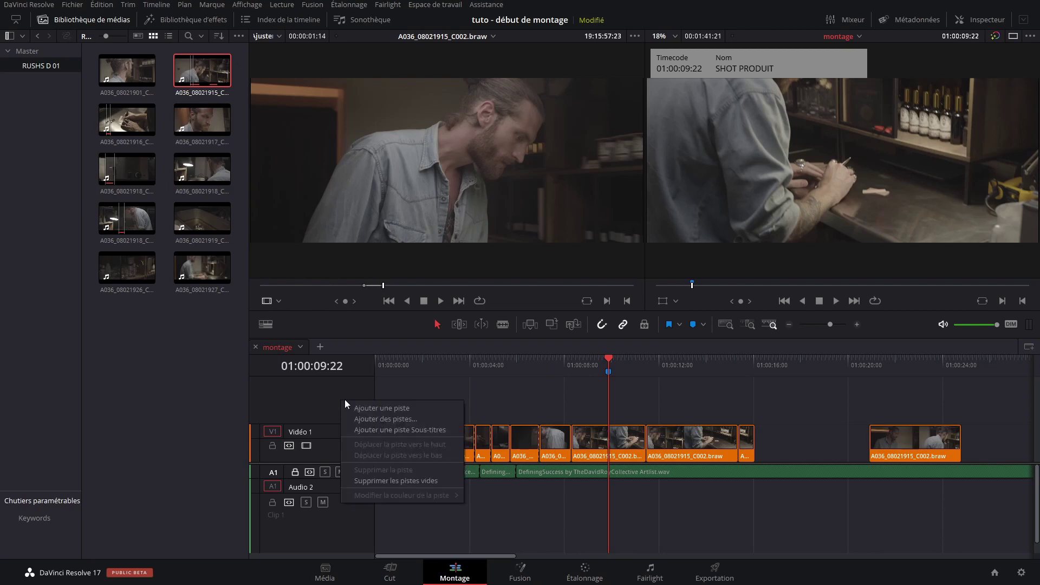
left_click(383, 410)
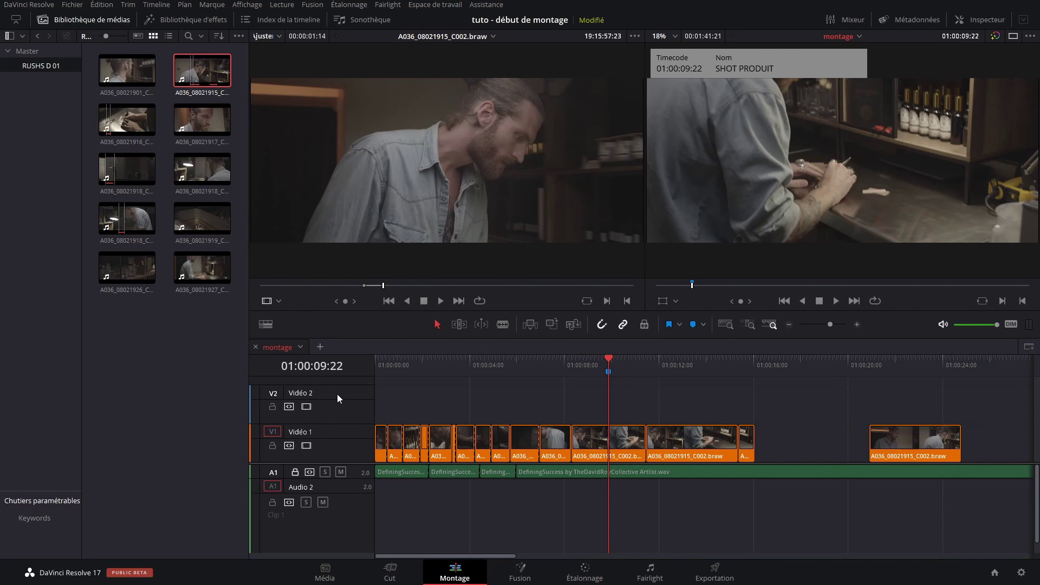
left_click_drag(597, 441, 595, 414)
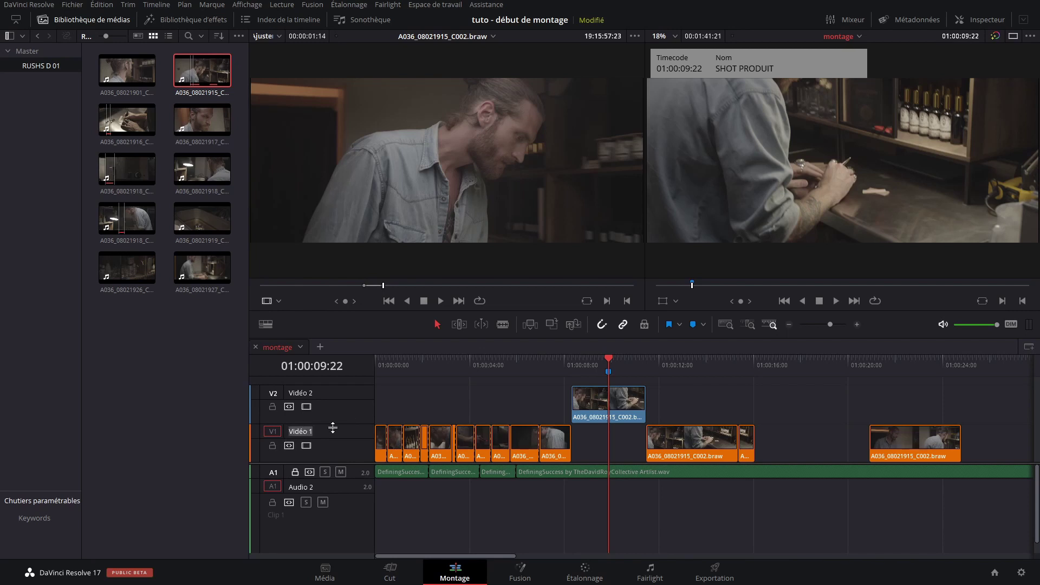
Step: Rename the Vidéo 1 track LARGE and the Vidéo 2 track GROS PLAN
type("LARGE")
key("Return")
double_click(301, 392)
type("GROS PLAN")
key("Return")
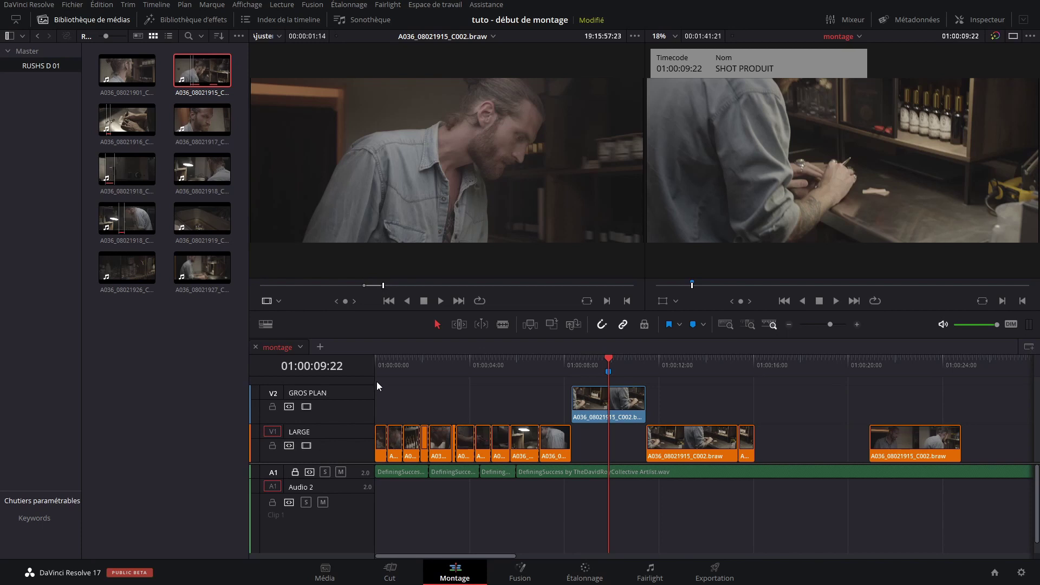
Step: Increase the LARGE track's height slightly and move the GROS PLAN clip straight back down onto it
left_click_drag(340, 424, 341, 421)
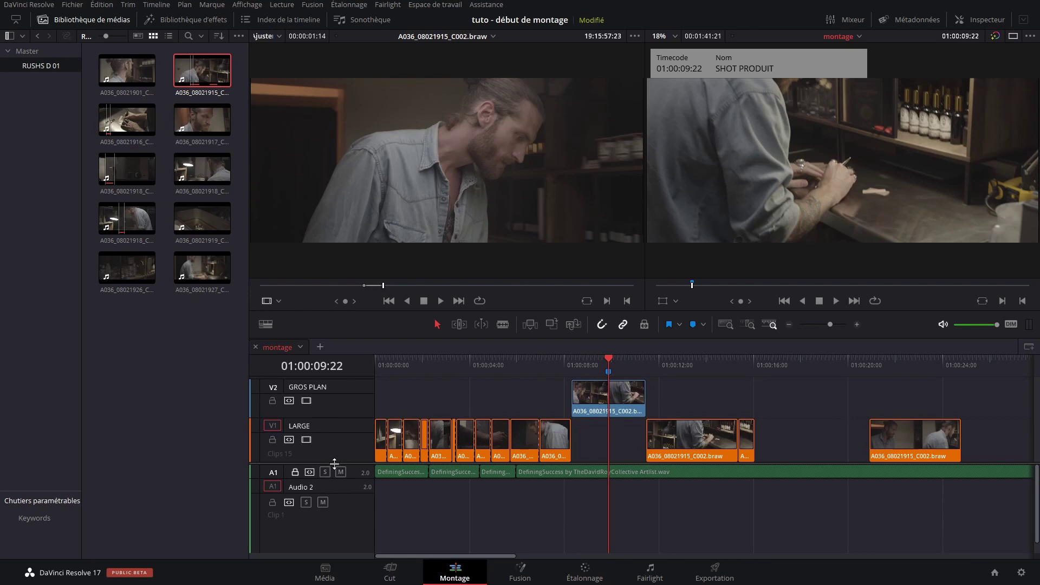
left_click_drag(334, 463, 337, 474)
left_click_drag(591, 407, 591, 447)
Step: Return to the timeline start and delete all the montage clips on the LARGE track within the first 25 seconds
key("Home")
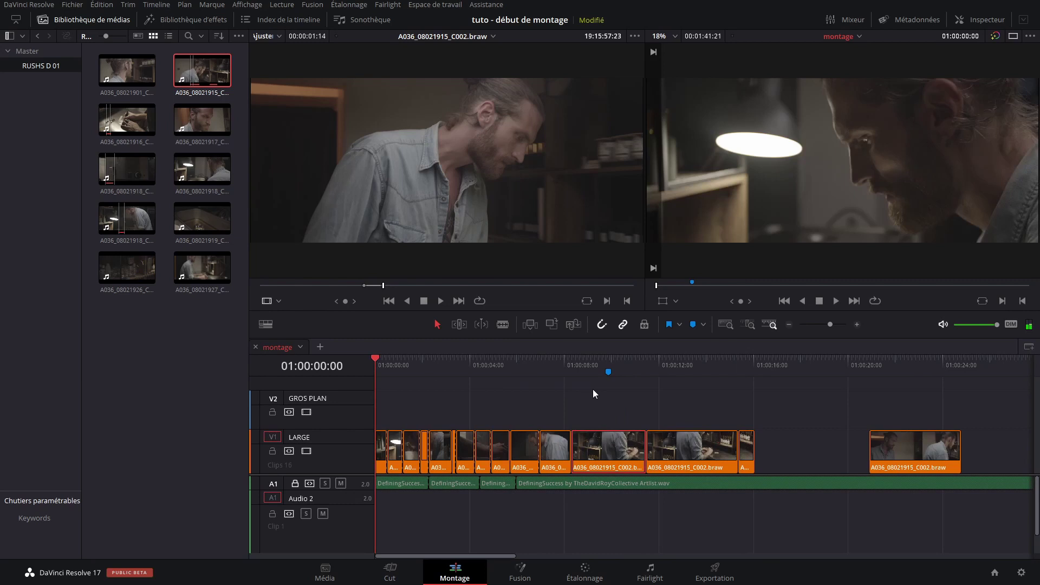
scroll(767, 416, "right", 2)
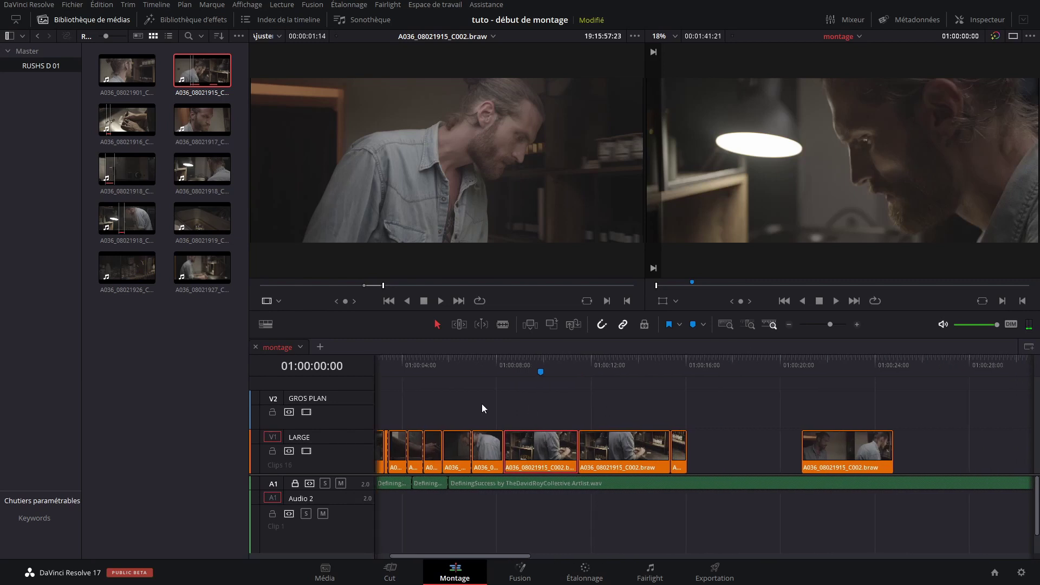
scroll(483, 409, "left", 2)
left_click_drag(984, 414, 374, 438)
key("Delete")
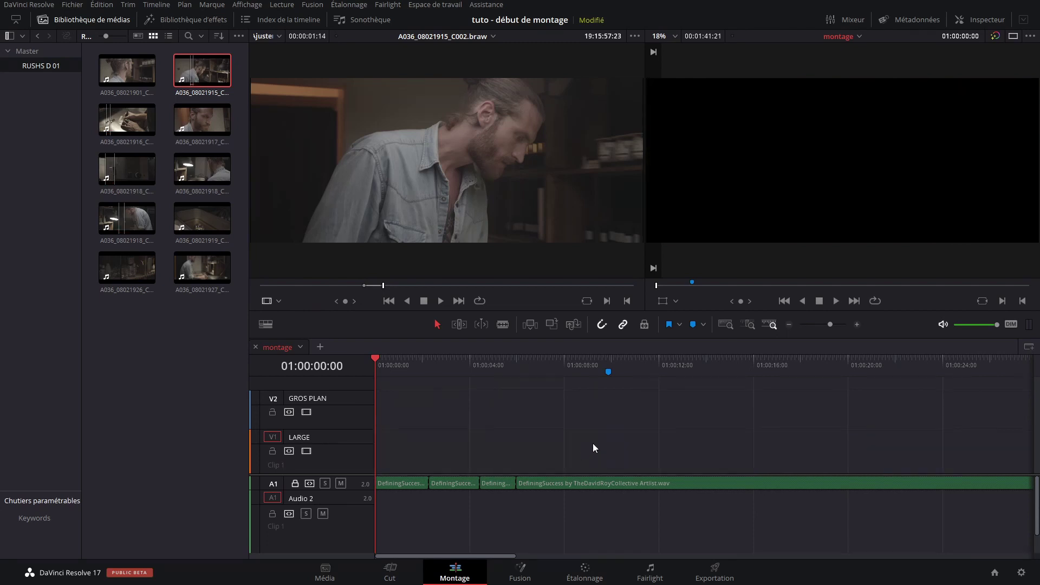
Step: Open the source clip A036_08021916_C003.braw and mark its In point at 19:16:40:05
left_click(127, 121)
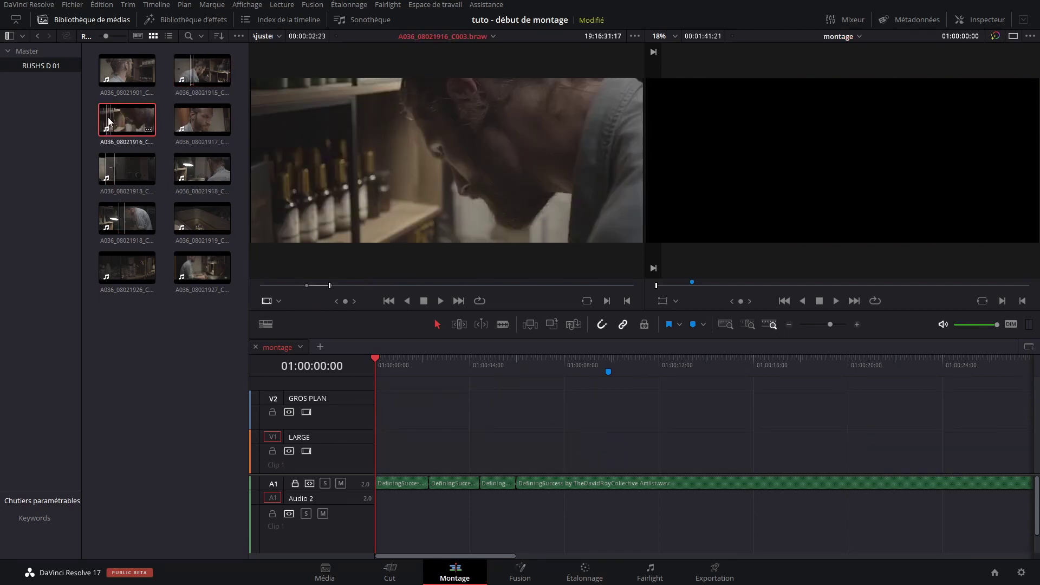
left_click_drag(336, 284, 423, 296)
key("i")
left_click(400, 286)
key("i")
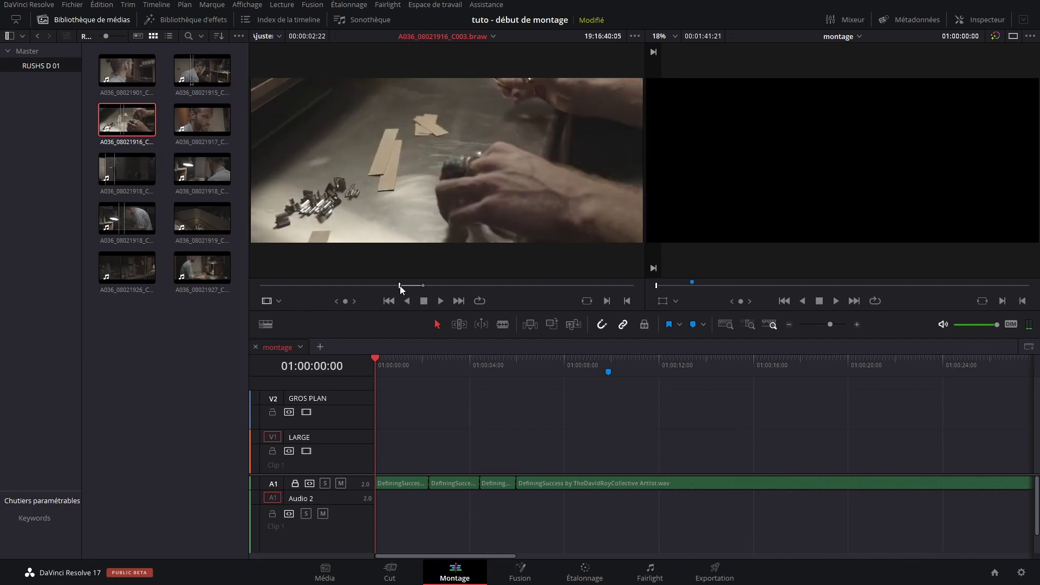
Step: Play the source clip, mark its Out point at 19:16:44:17 and insert the range with its audio at the start of the LARGE track
key("space")
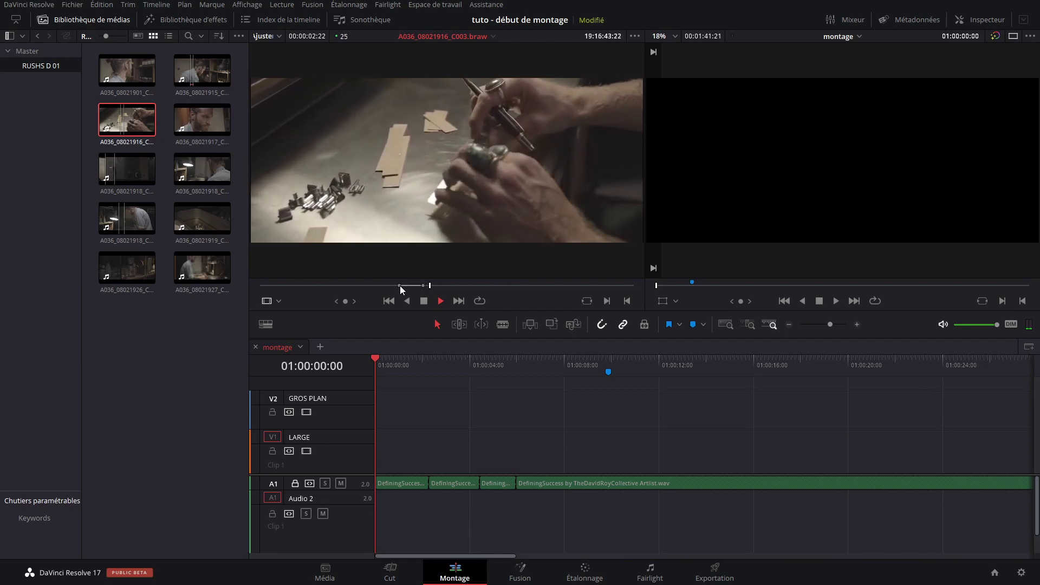
key("space")
key("o")
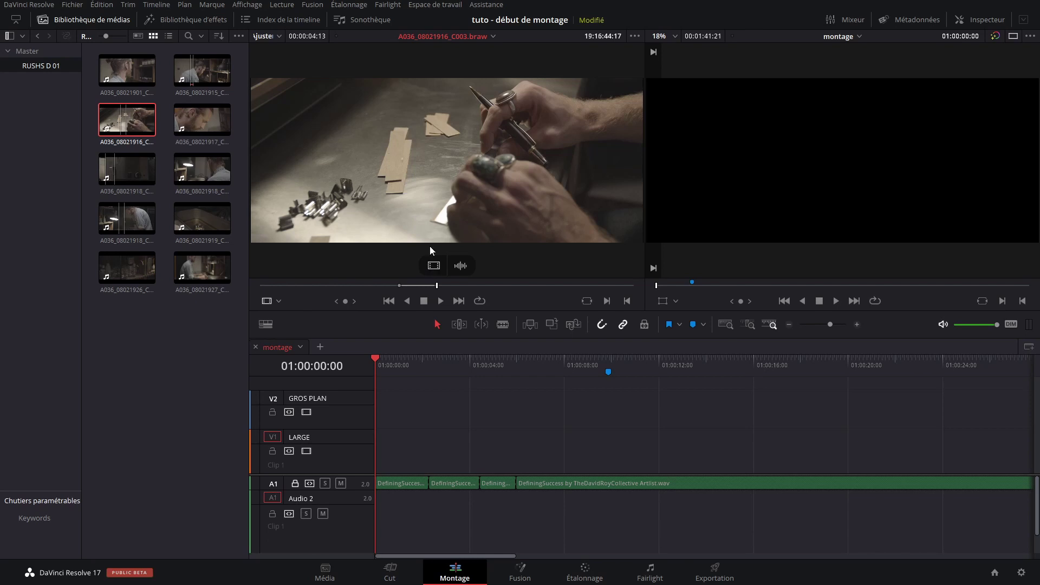
left_click_drag(430, 246, 431, 449)
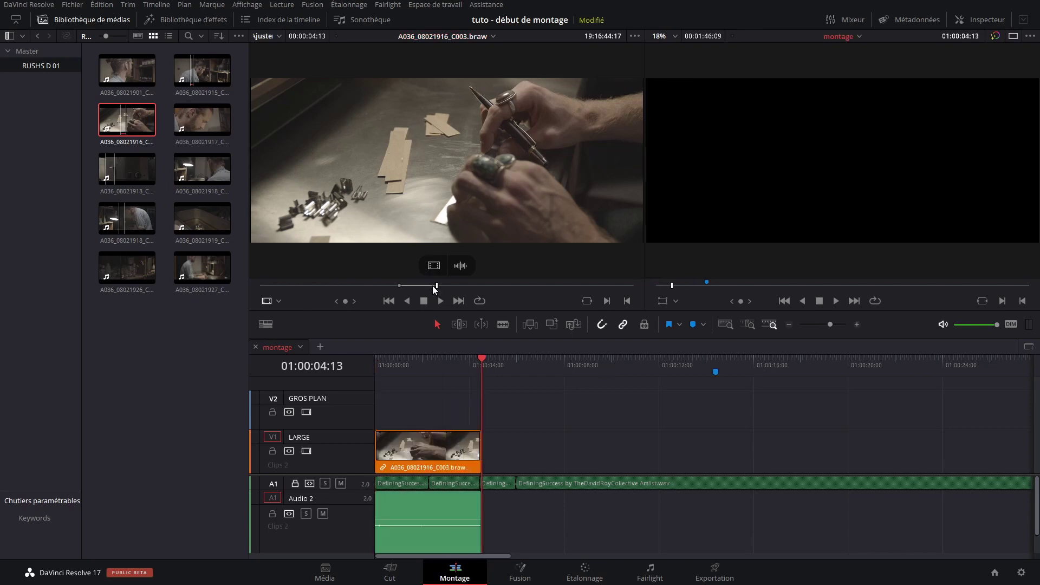
Step: Preview the inserted shot, delete it with its audio, and place only the source range's video at the start of the LARGE track
key("space")
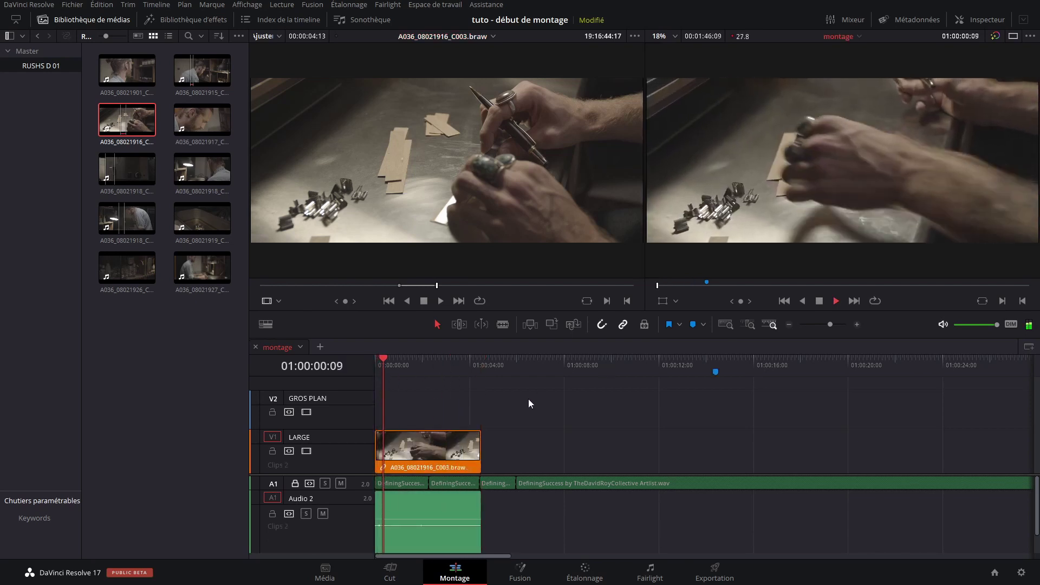
key("space")
left_click(447, 450)
key("Delete")
left_click_drag(447, 148, 382, 457)
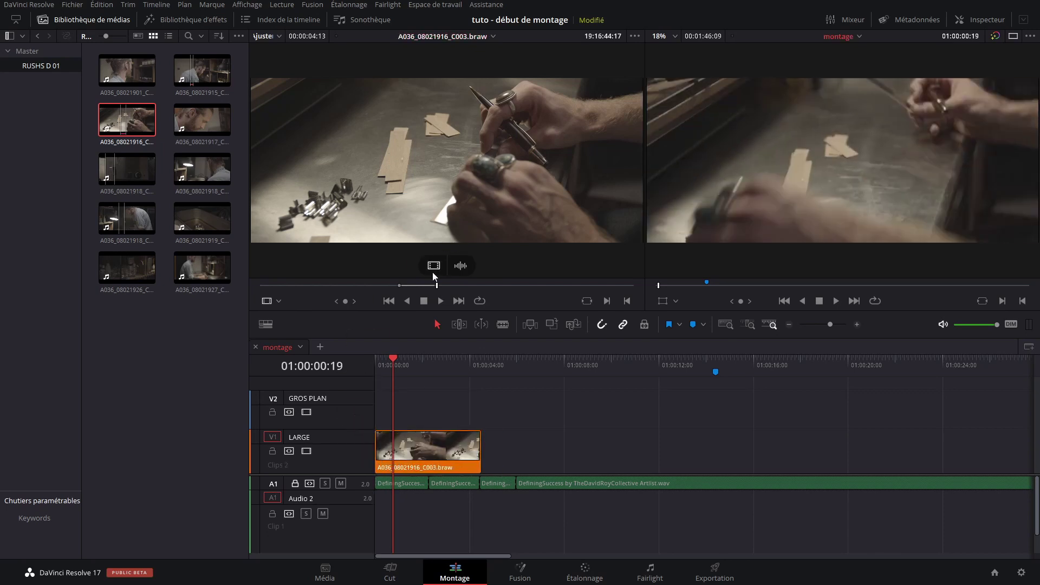
Step: Try placing only the source range's audio on the Audio 2 track and undo it
left_click_drag(464, 267, 510, 512)
key("ctrl+z")
Step: Trim the end of the LARGE track's first clip back to about 3 seconds on the timeline
left_click_drag(392, 362, 429, 374)
left_click_drag(571, 510, 477, 478)
left_click(542, 421)
left_click_drag(481, 441, 449, 443)
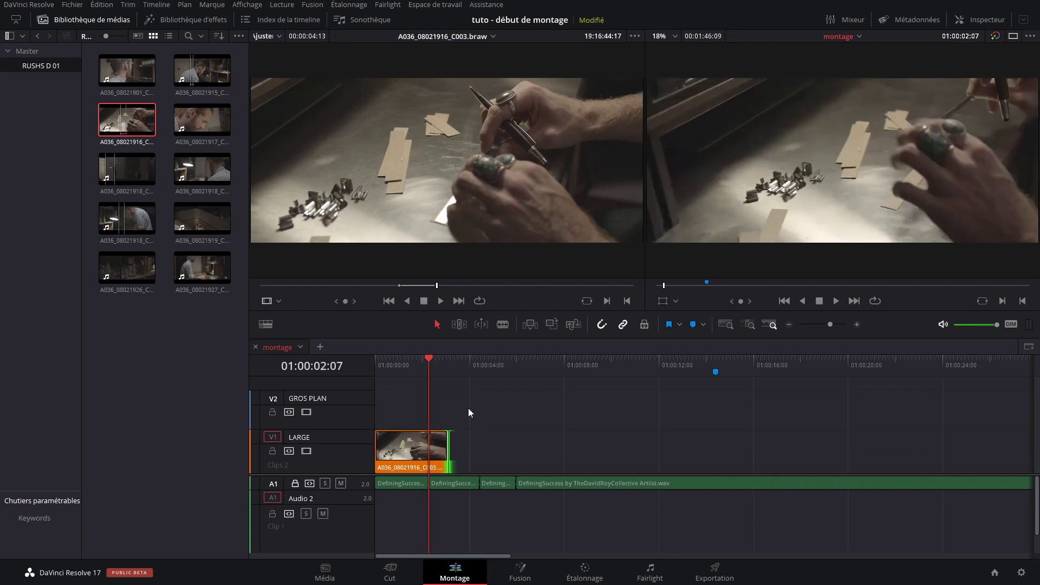
Step: Mark an In and Out range in A036_08021919_C008.braw and place only its video directly after the first clip on the LARGE track
left_click(202, 170)
left_click_drag(555, 288, 379, 286)
double_click(205, 217)
key("i")
key("space")
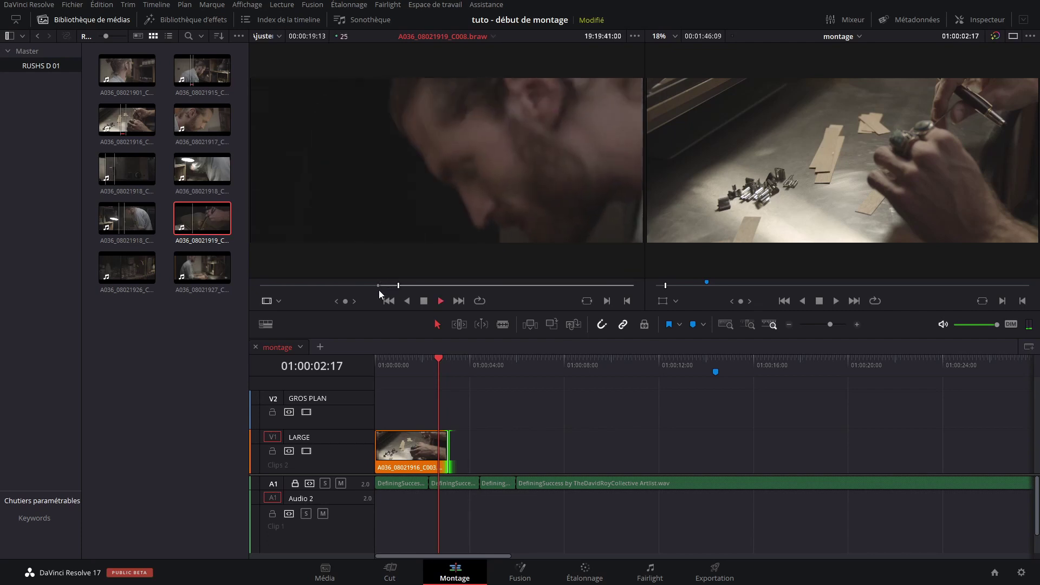
key("space")
key("o")
left_click_drag(454, 226, 456, 449)
left_click_drag(431, 246, 451, 445)
Step: Mark A036_08021926_C009.braw from 19:26:31:04 to 19:26:33:13 and place only its video after the second clip on the LARGE track
left_click(137, 259)
left_click_drag(313, 286, 350, 294)
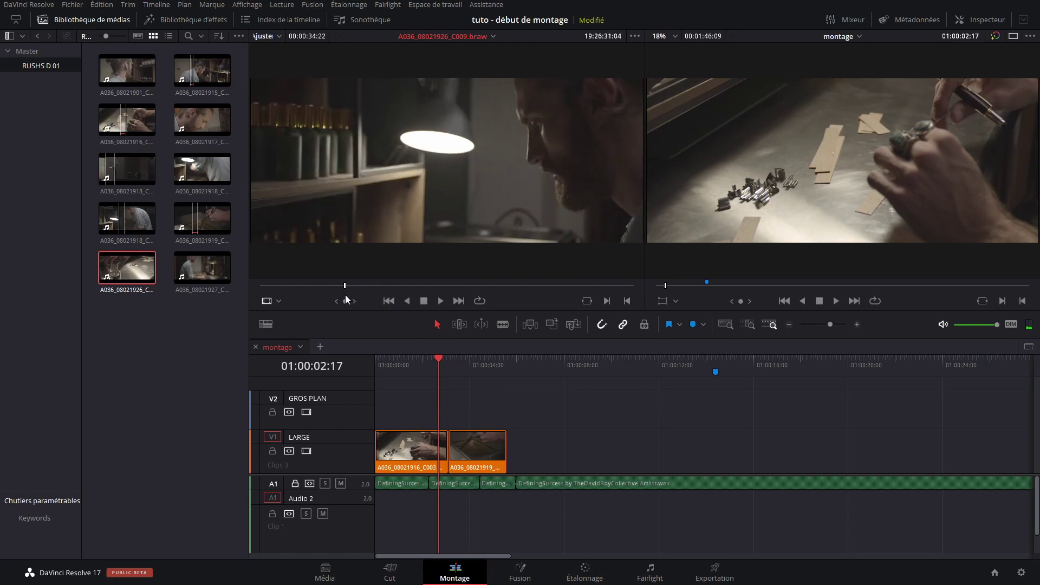
key("i")
key("space")
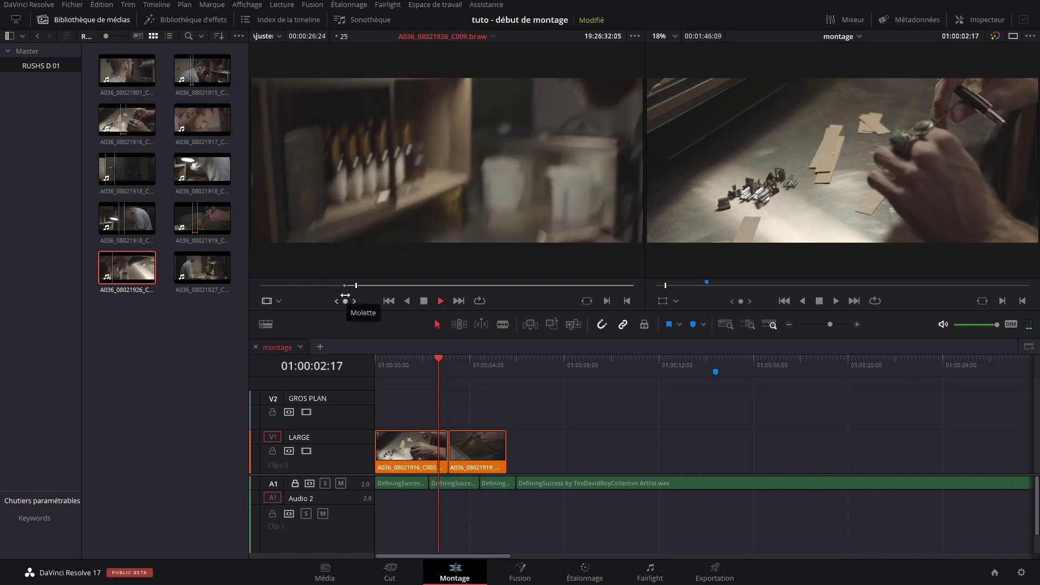
key("space")
key("o")
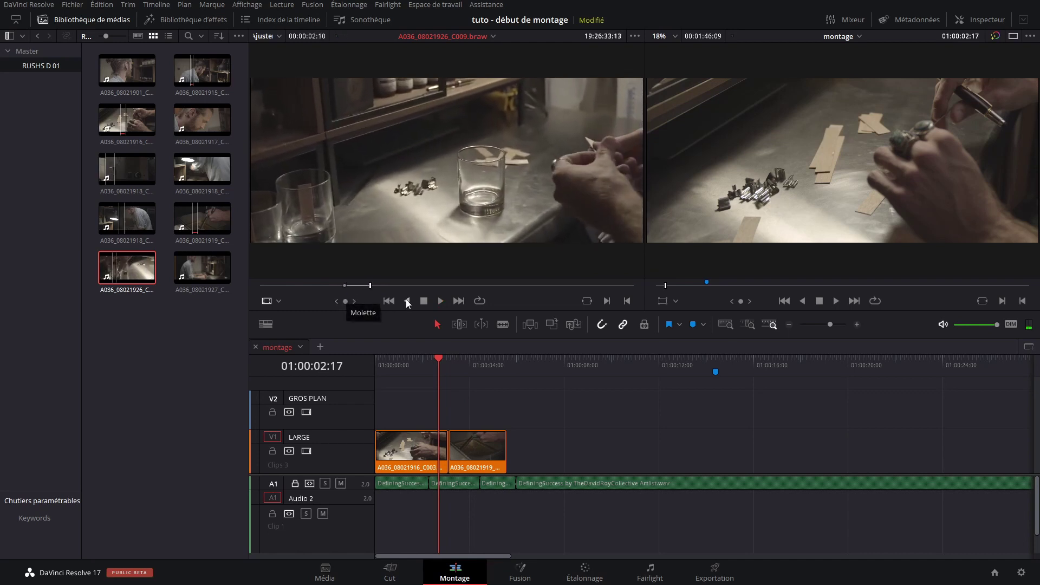
left_click_drag(432, 269, 510, 450)
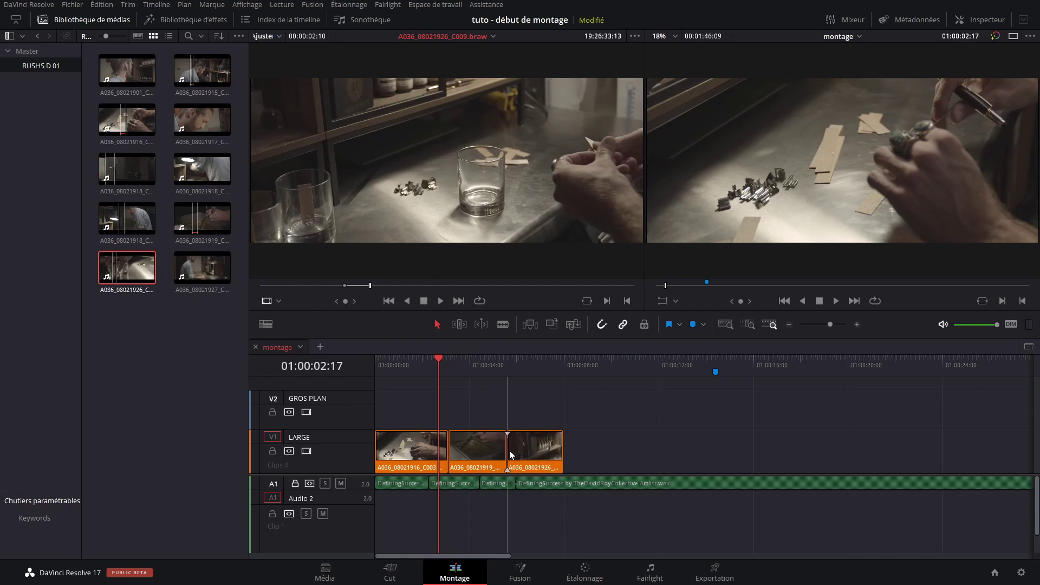
Step: Mark a 00:00:02:15 range ending at 19:01:52:21 in A036_08021901_C001.braw and place only its video as the fourth clip on the LARGE track
left_click(138, 128)
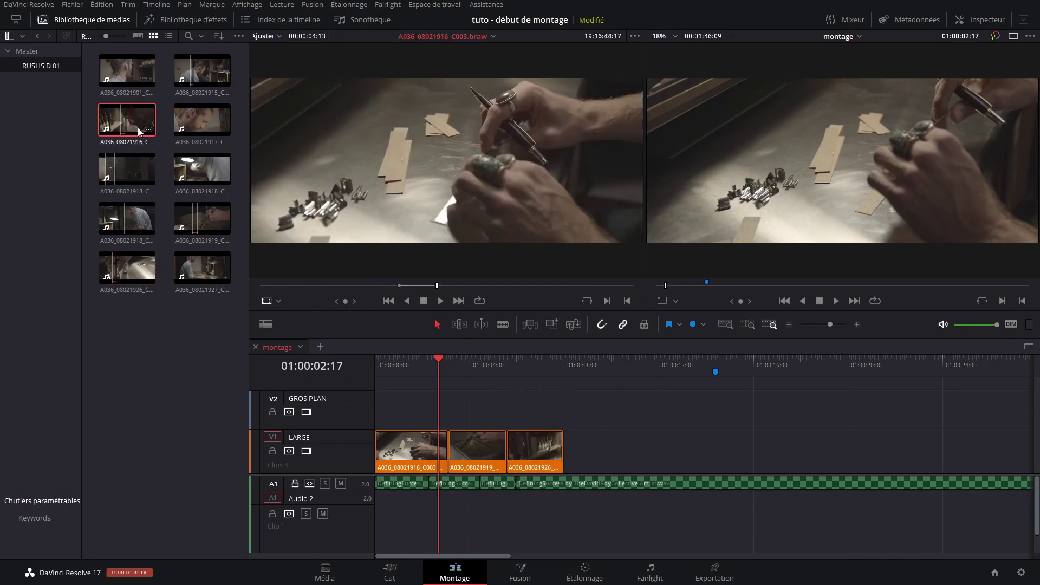
left_click(149, 87)
left_click_drag(361, 288, 338, 291)
key("i")
key("space")
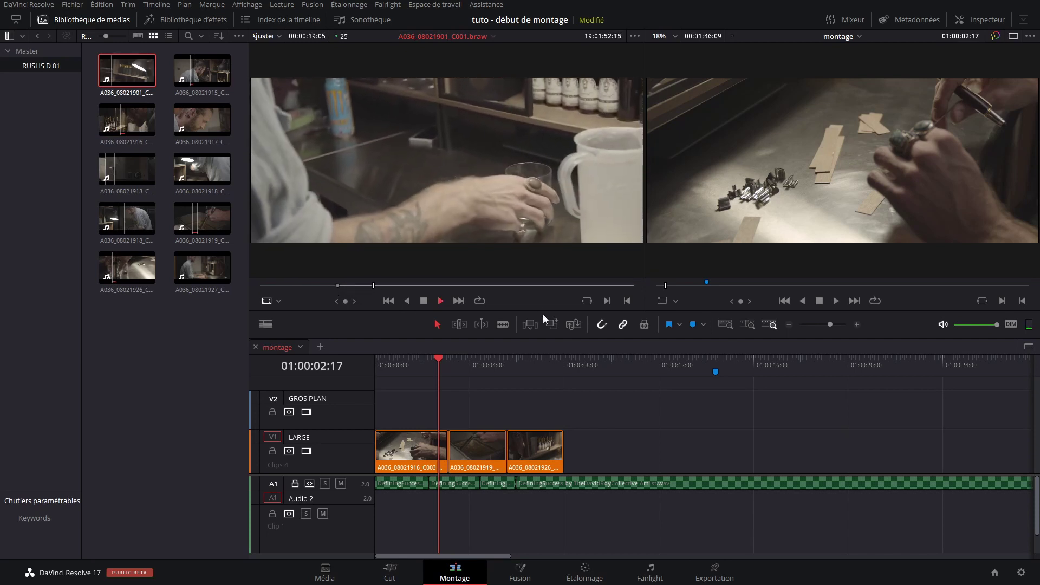
key("space")
key("o")
mouse_move(335, 291)
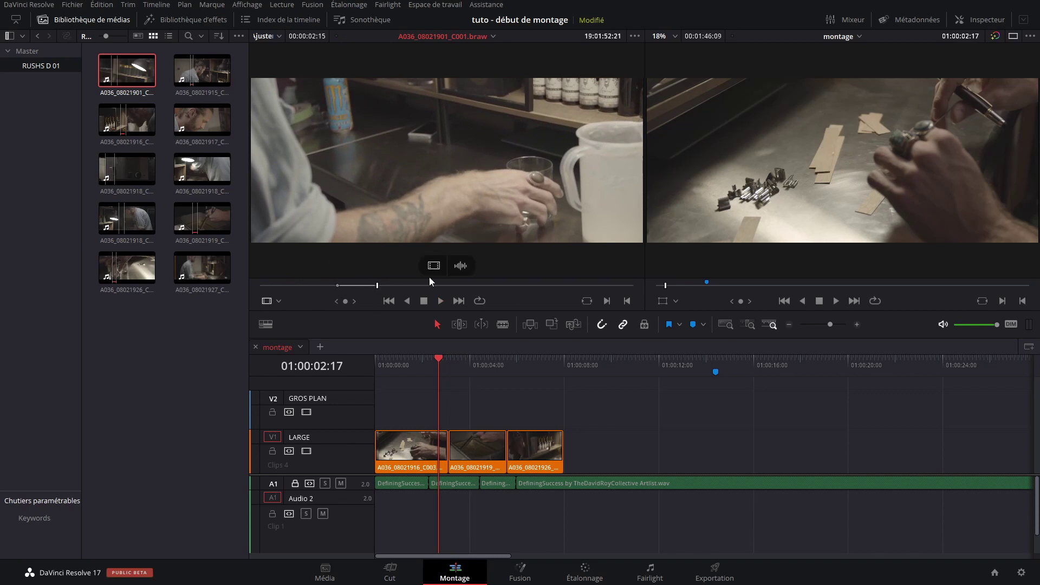
left_click_drag(442, 271, 621, 450)
Step: Play from the timeline start to 01:00:02:15, trim the first clip's end to that point and move the second clip against it
left_click(416, 374)
left_click_drag(412, 375, 548, 394)
key("Home")
key("space")
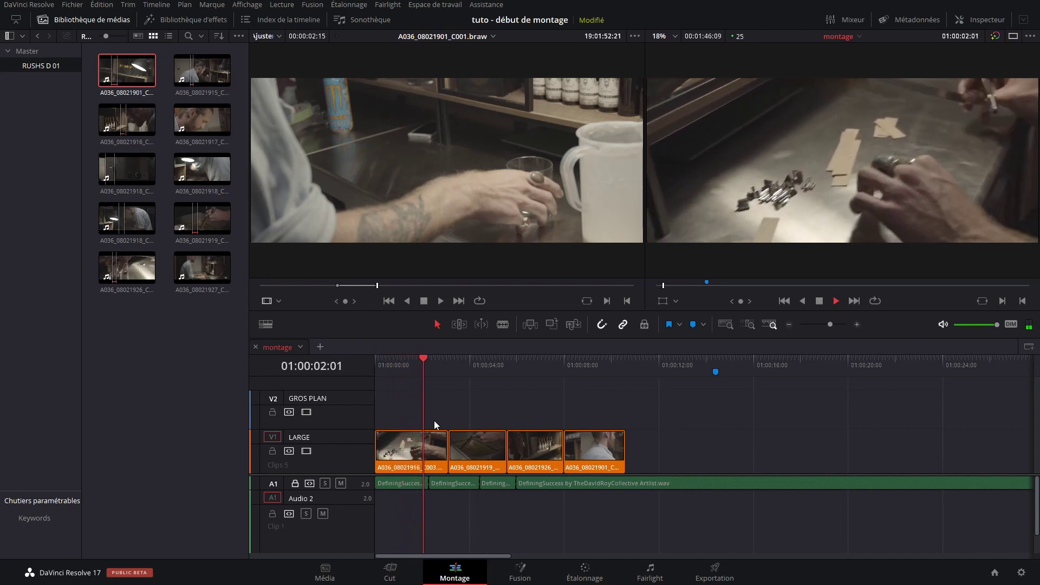
key("space")
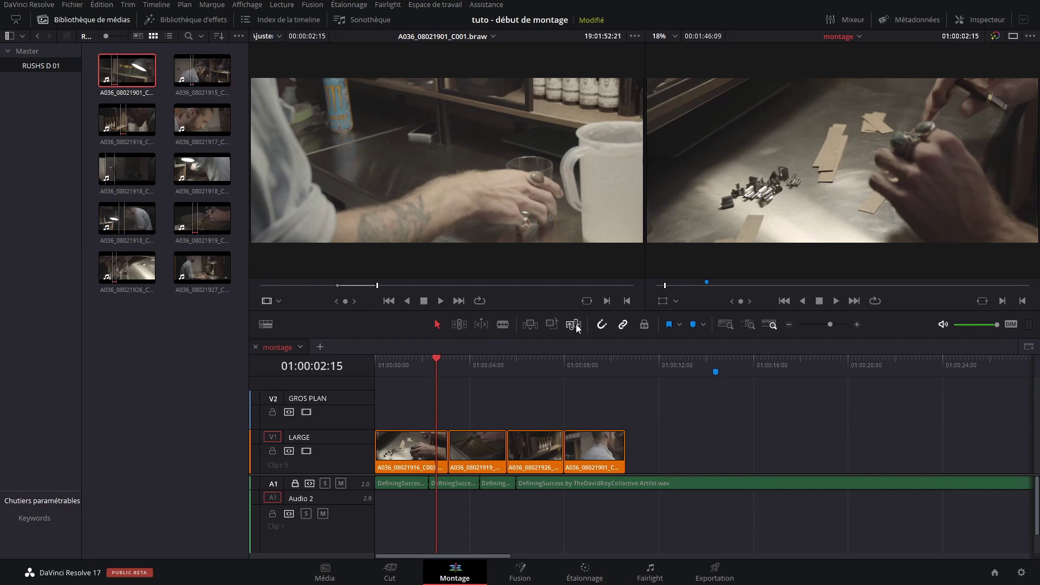
left_click(441, 451)
mouse_move(440, 452)
left_mouse_down()
mouse_move(463, 452)
mouse_move(437, 449)
left_mouse_up()
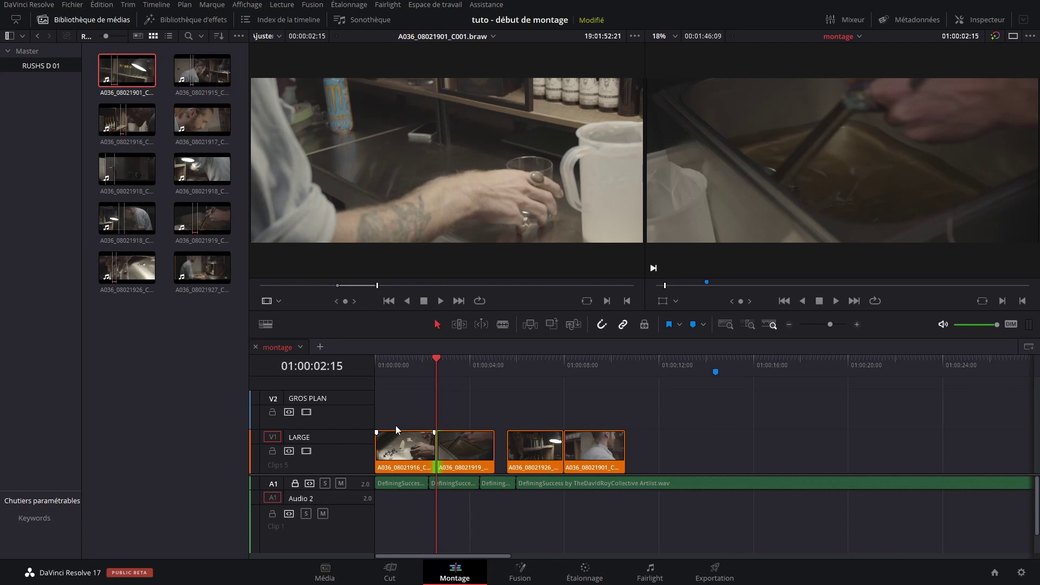
Step: Play across the cut, extend the second clip's end to meet the third clip, and return to the timeline start
key("space")
left_click(494, 408)
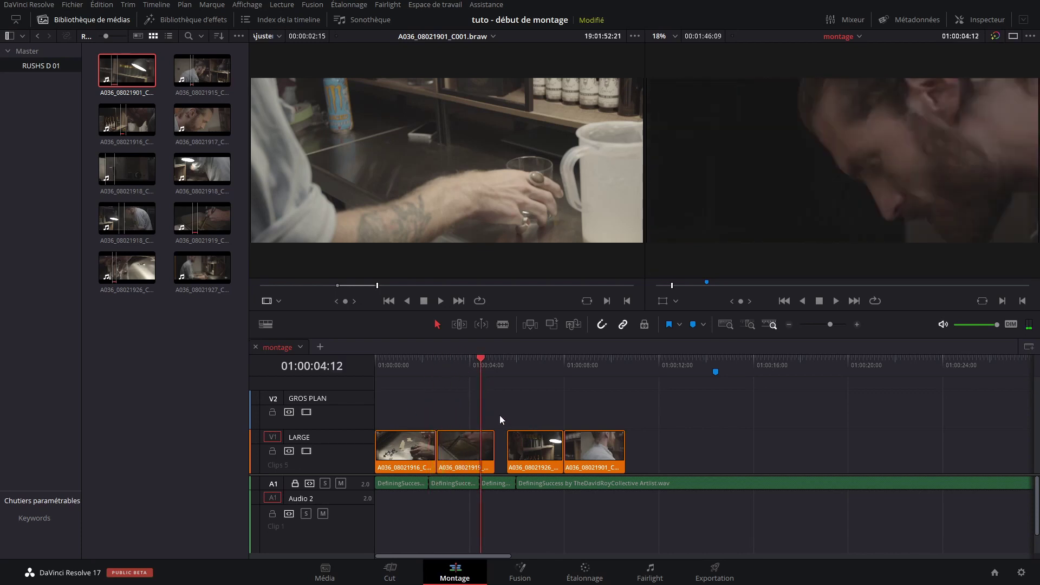
left_click_drag(488, 442, 499, 447)
key("Home")
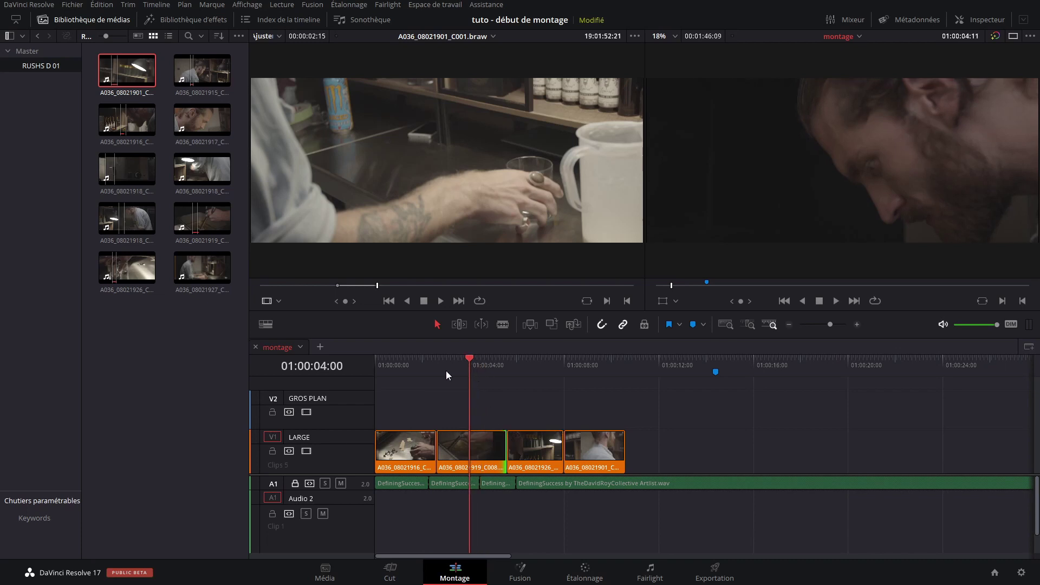
left_click(486, 412)
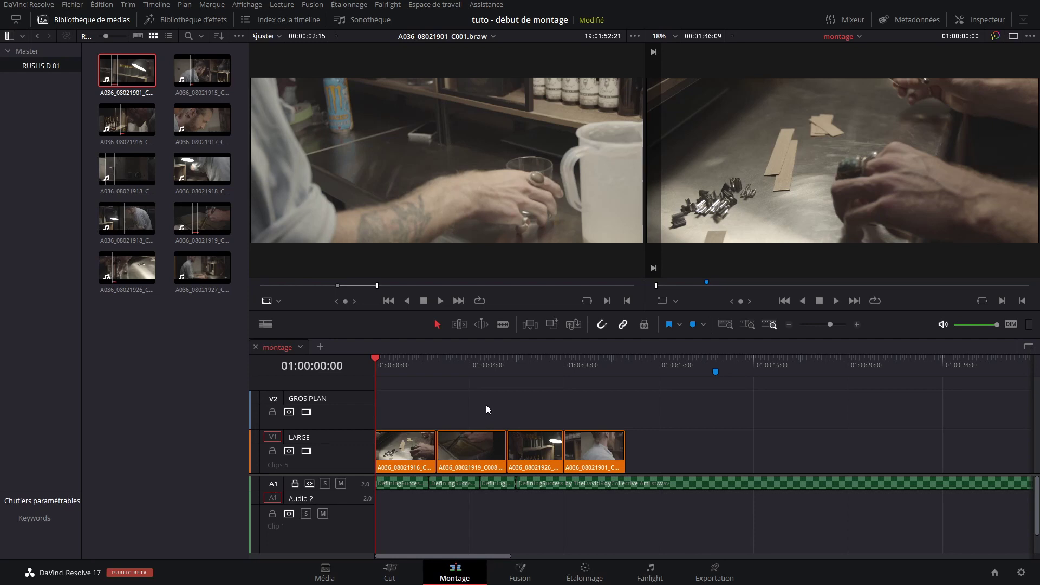
Step: Add a short fade-in at the start of the first LARGE track clip and play it back
left_click_drag(480, 366, 375, 366)
scroll(438, 434, "up", 6)
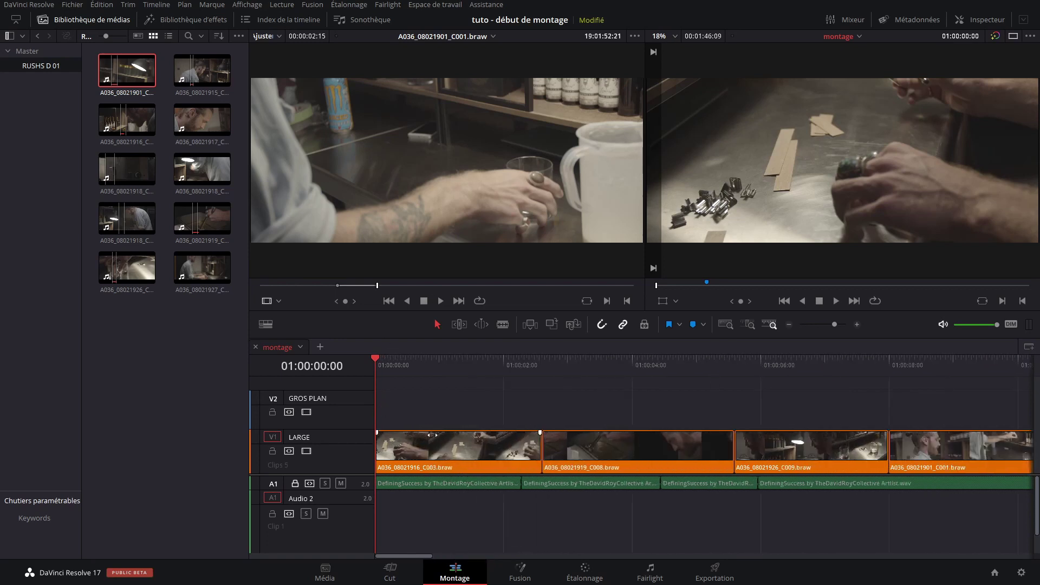
left_click(377, 433)
left_click_drag(377, 434, 423, 440)
key("space")
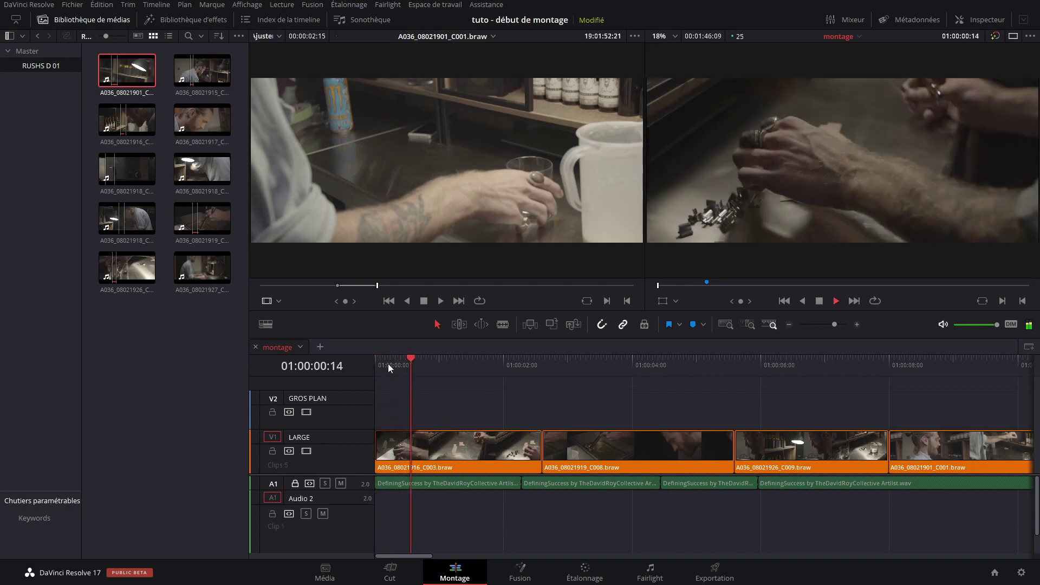
key("space")
Step: Replay the opening, add a short fade-out at the end of the first LARGE track clip and play across the cut
left_click_drag(468, 370, 411, 372)
key("space")
key("space")
left_click_drag(541, 433, 504, 437)
key("space")
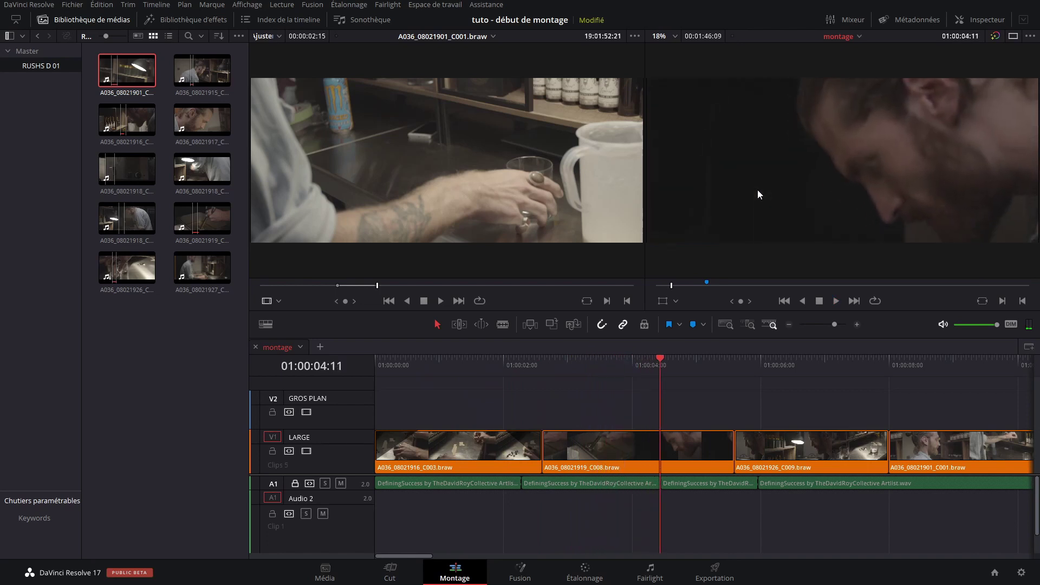
Step: Watch the montage full screen, restart it from the beginning, and exit full-screen playback
left_click(581, 370)
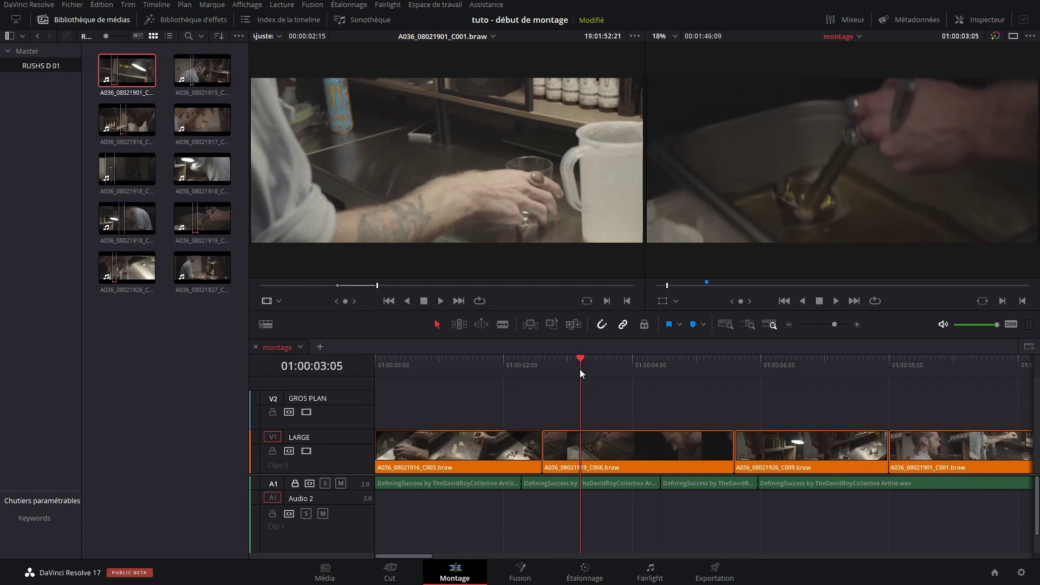
key("ctrl+f")
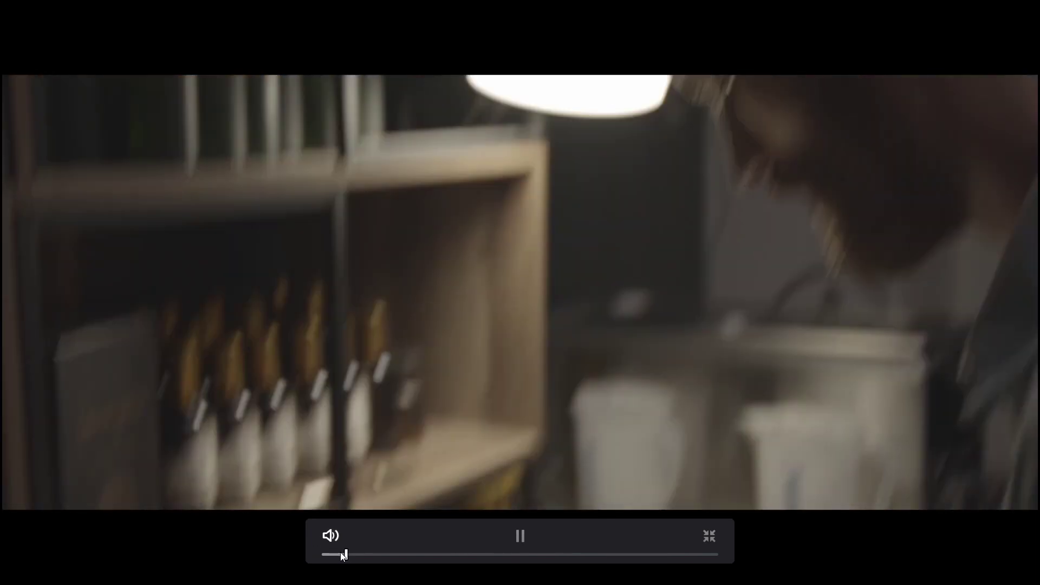
left_click_drag(341, 554, 319, 554)
key("space")
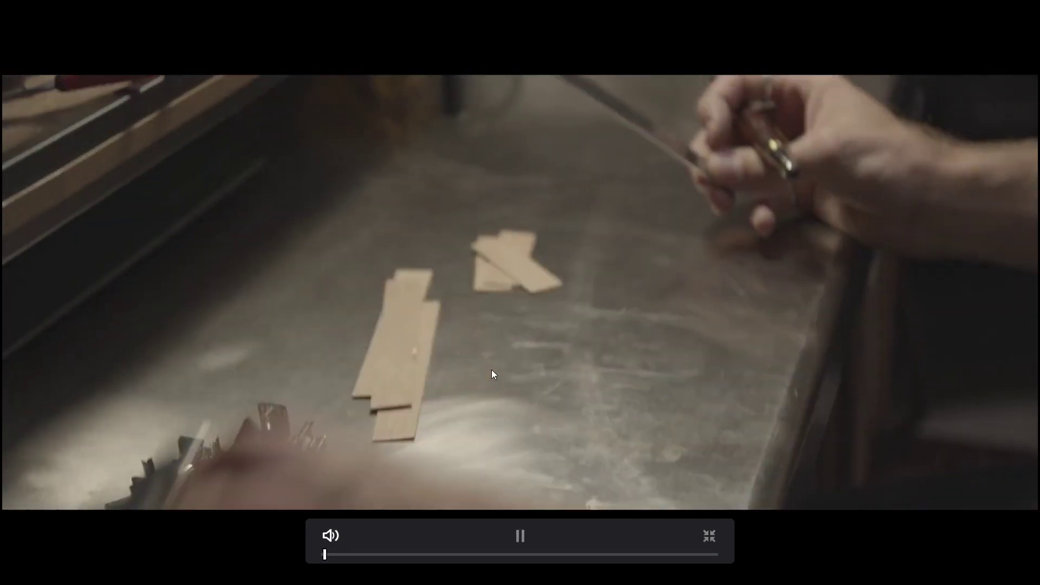
key("Escape")
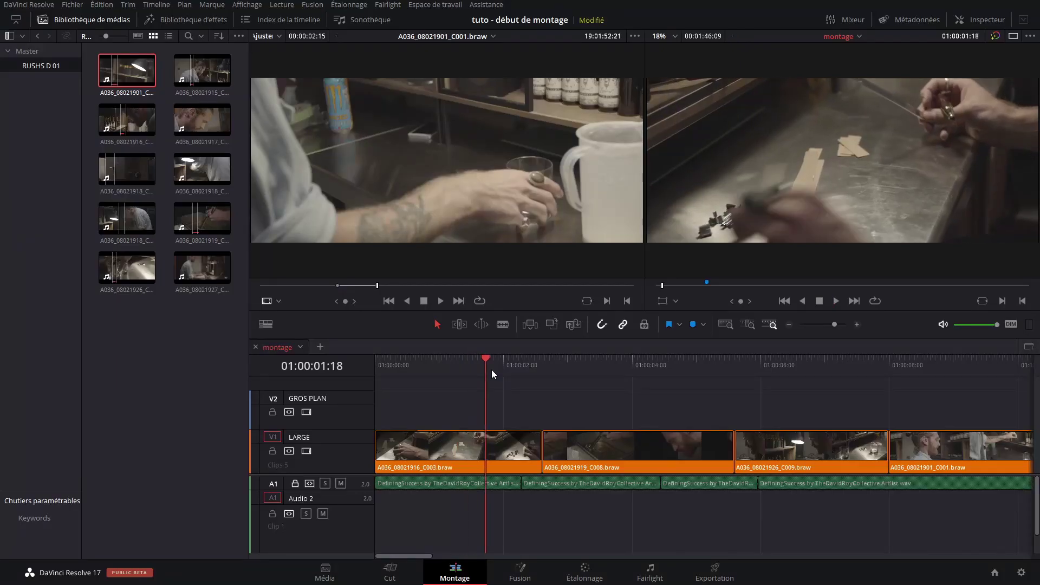